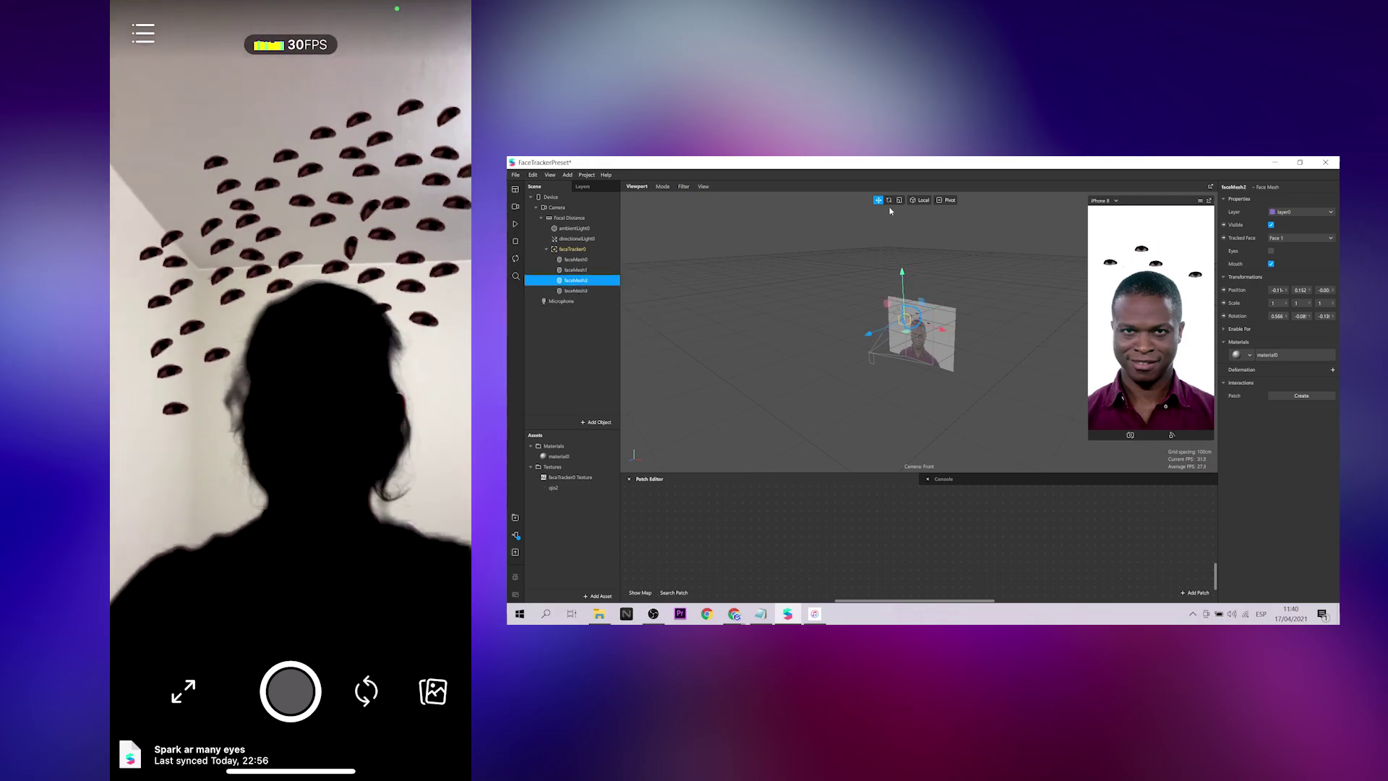
Duplicate the face meshes with Ctrl+D, building copies up to faceMesh7
key("ctrl+d")
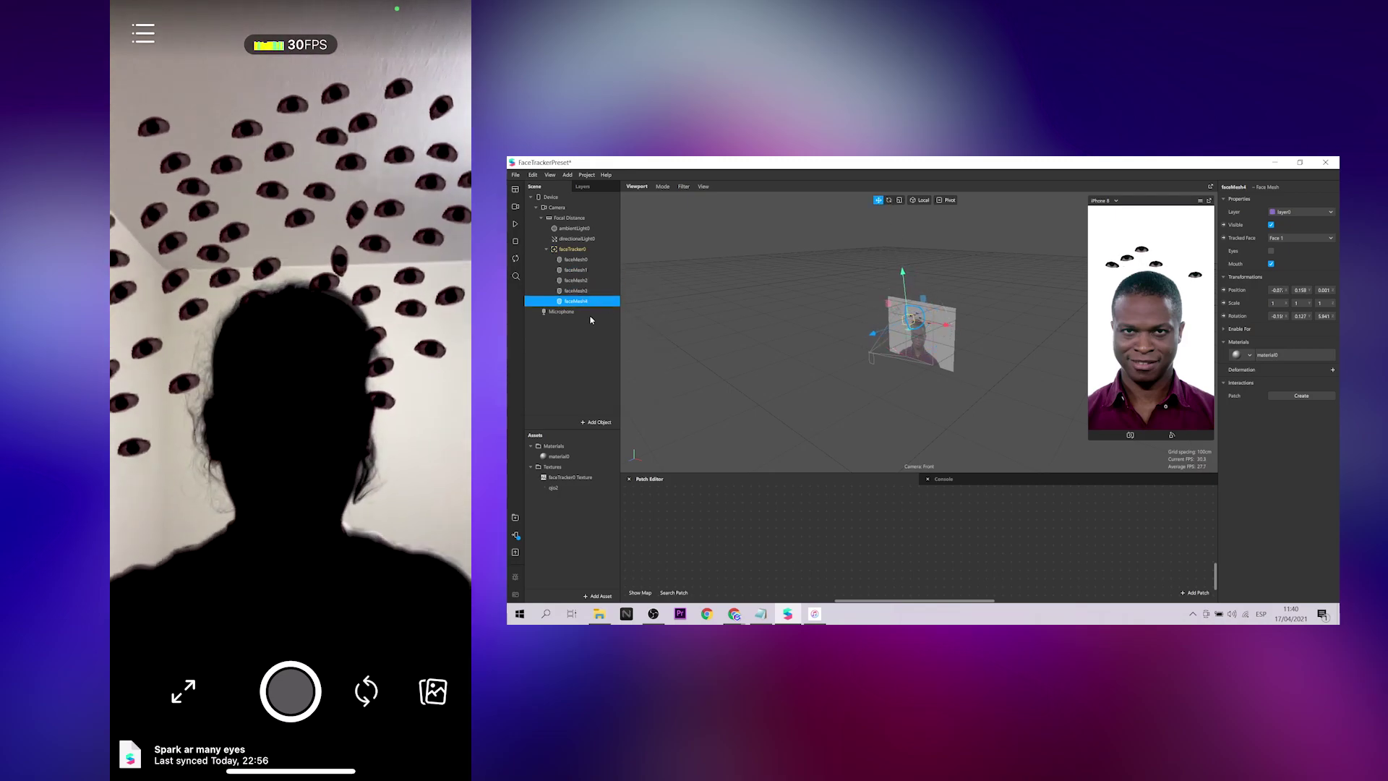
key("ctrl+d")
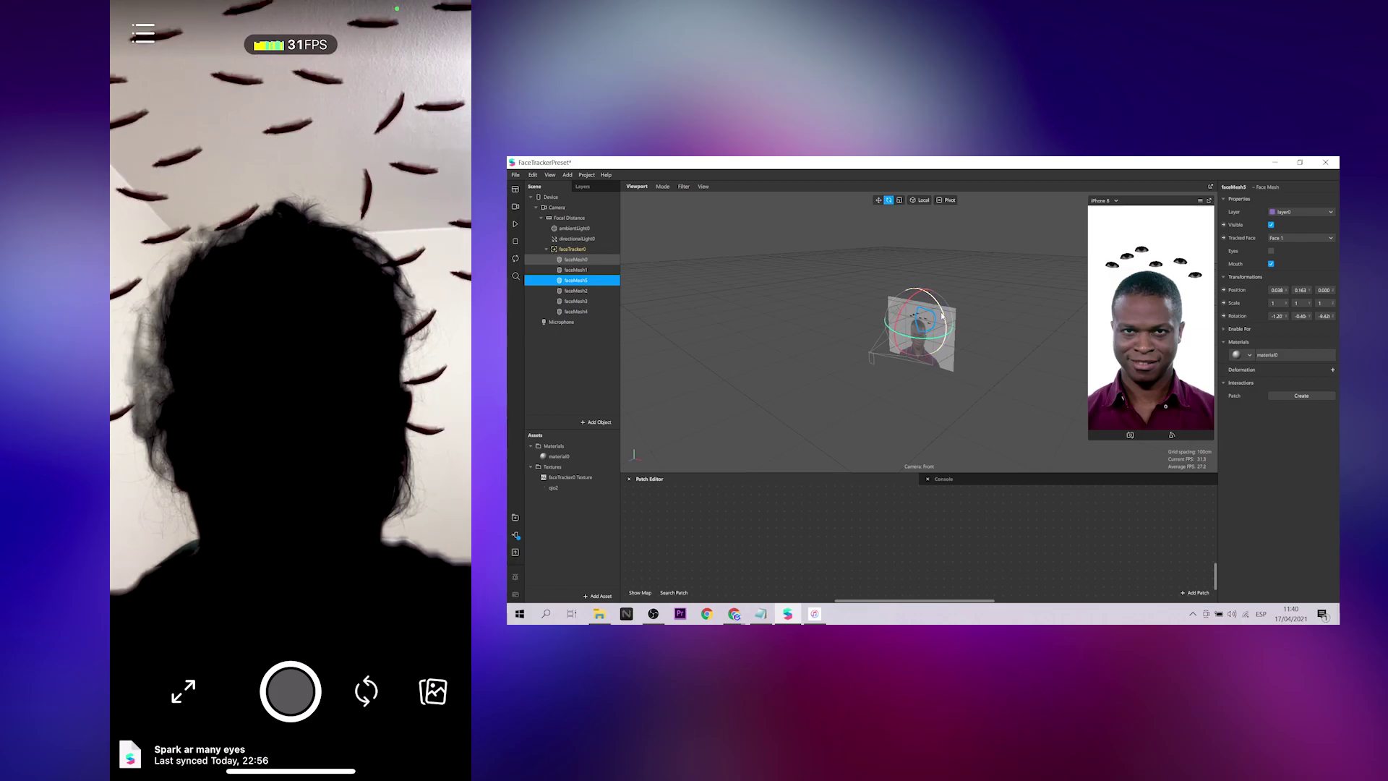
left_click(922, 317)
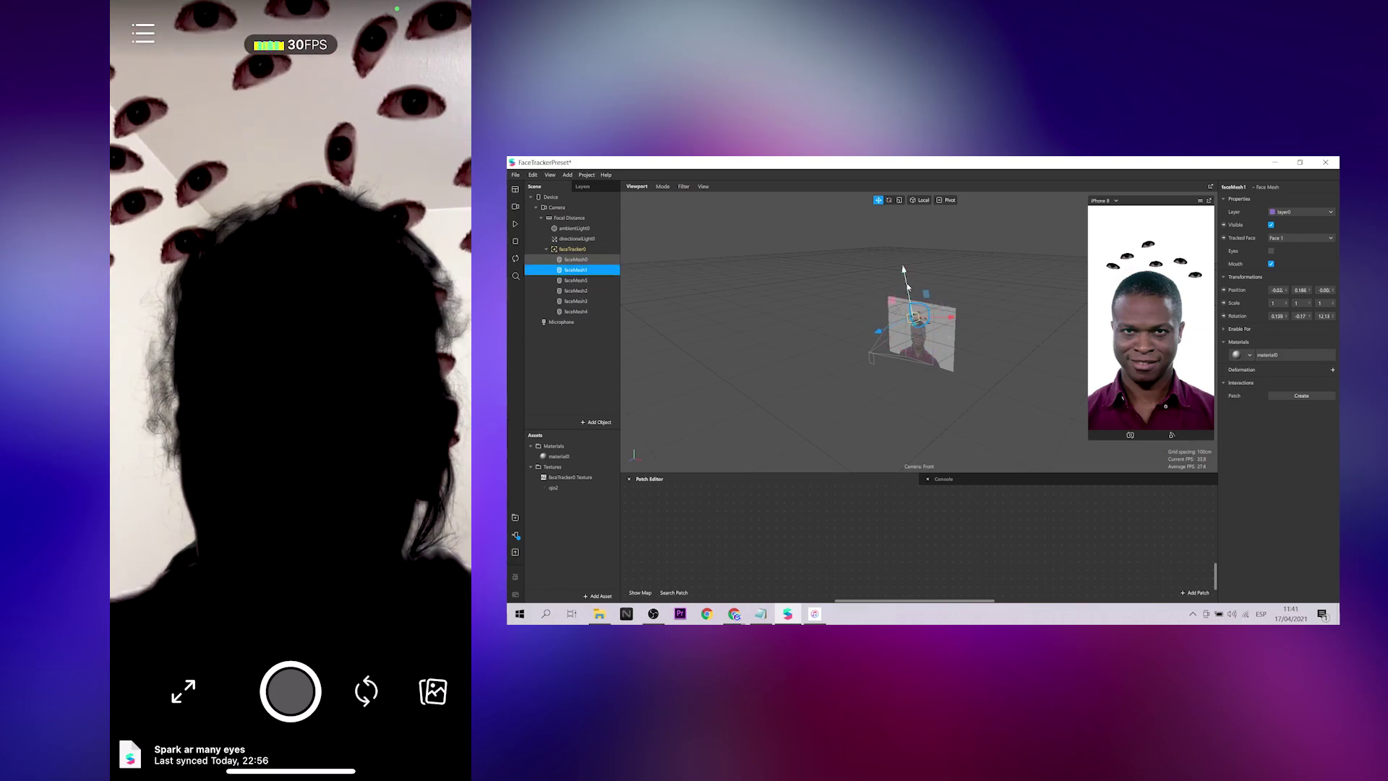
key("ctrl+d")
left_click(888, 199)
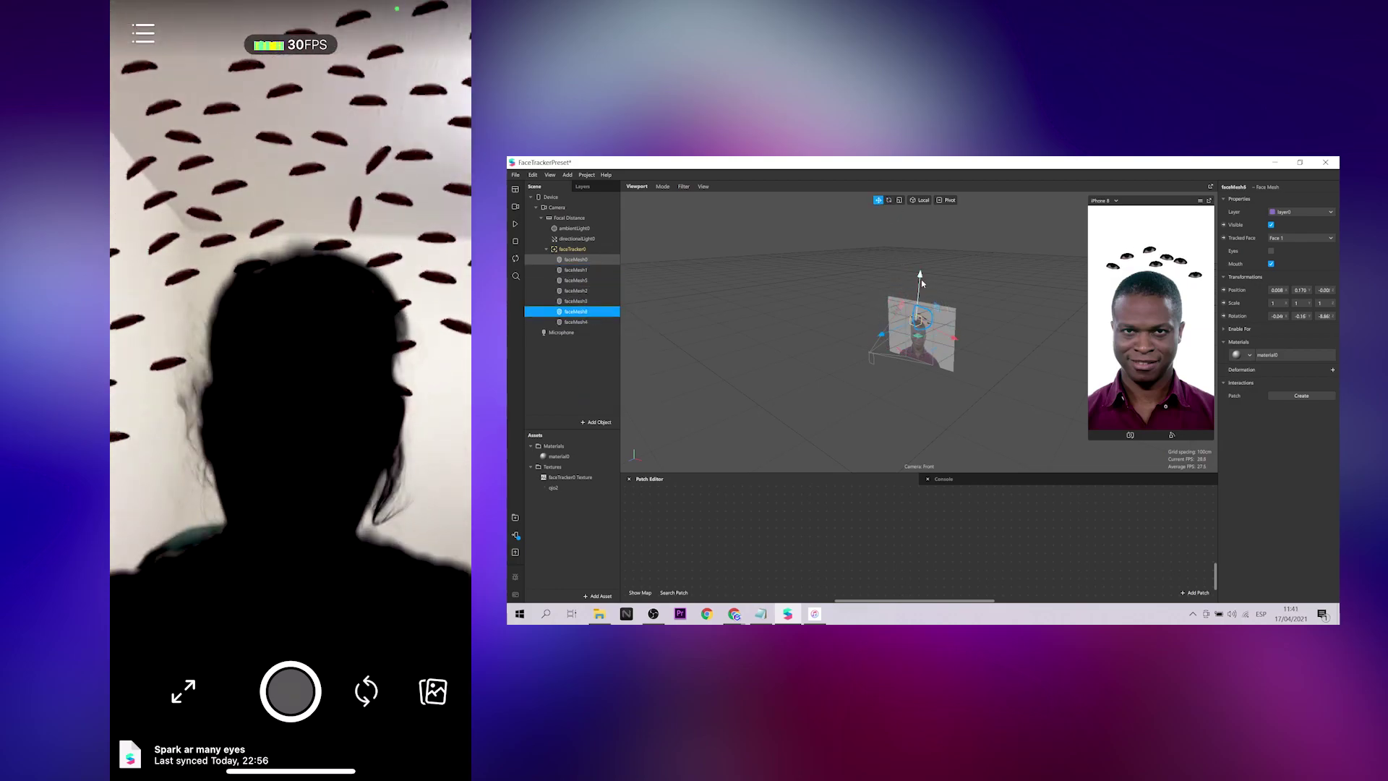
key("ctrl+d")
Duplicate once more, then duplicate the whole range of meshes and rotate the copies forward
right_click(600, 335)
left_click(627, 417)
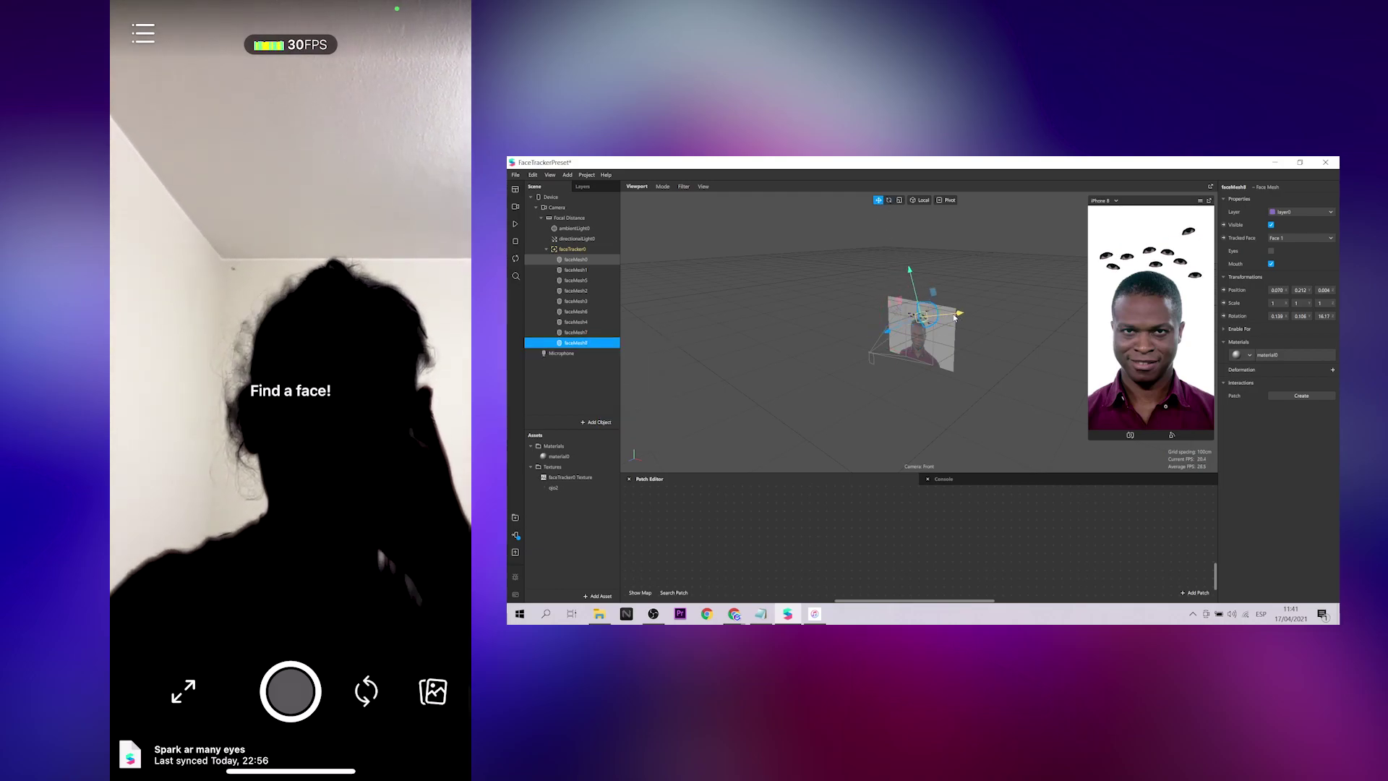
left_click(575, 259, "shift")
key("ctrl+d")
key("e")
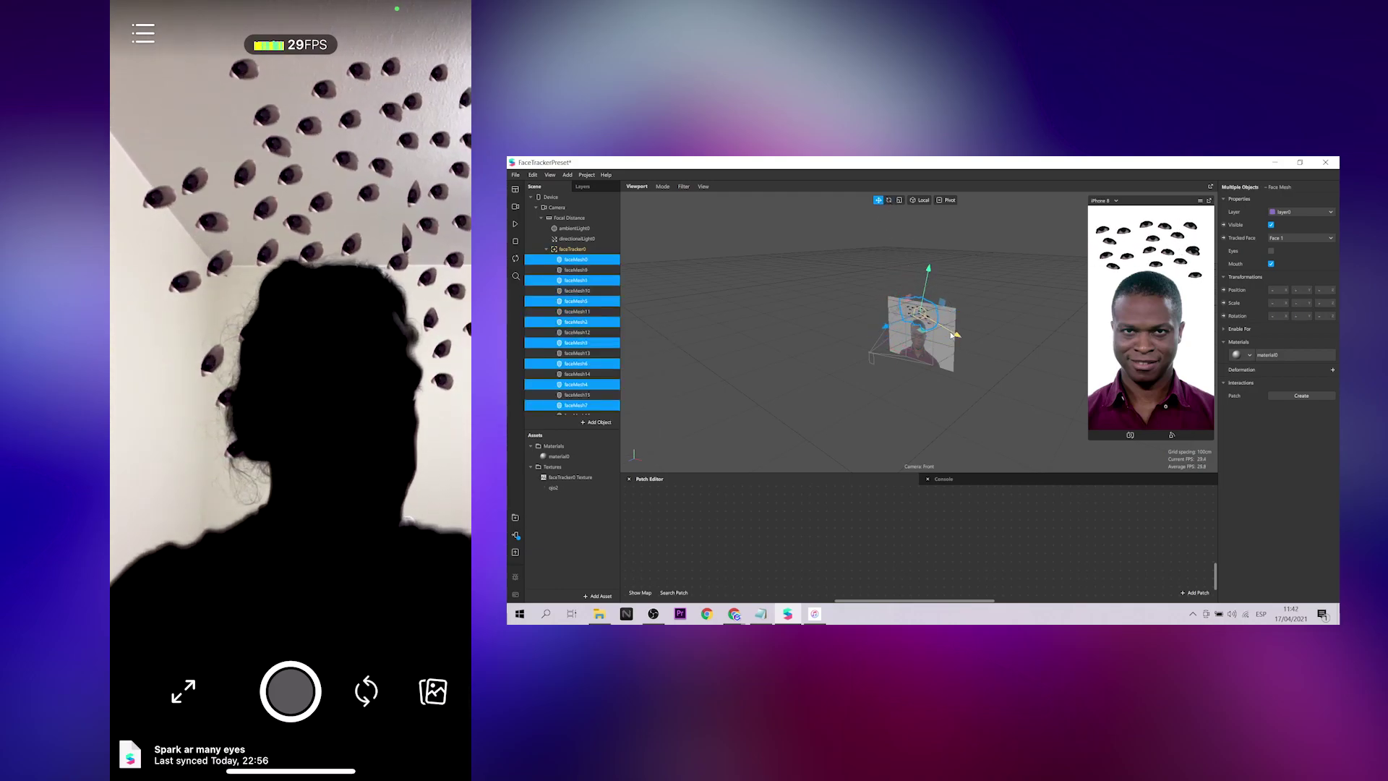
left_click_drag(953, 321, 943, 300)
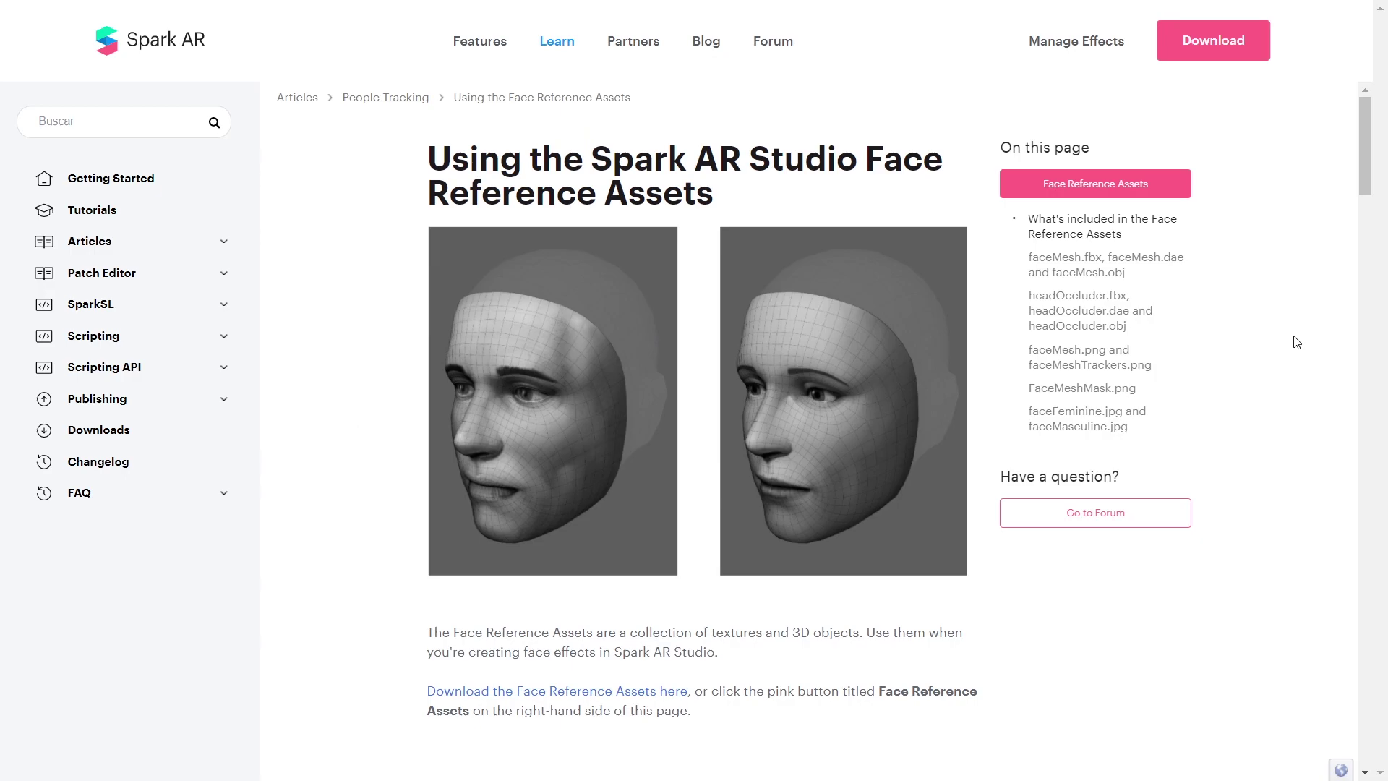
Scroll the Face Reference Assets article and download the assets package via its download link
scroll(1295, 342, "down", 2)
scroll(1296, 342, "down", 5)
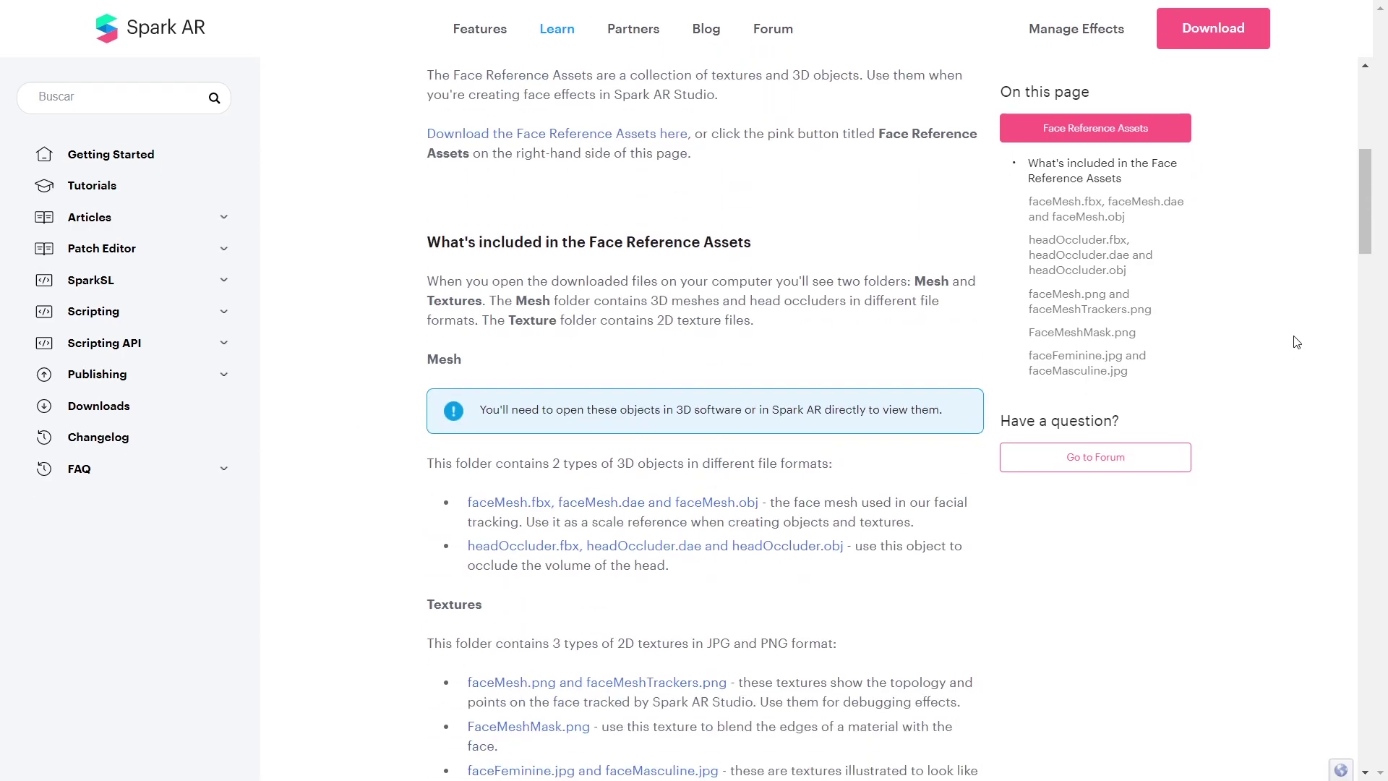
scroll(1296, 342, "down", 4)
scroll(1296, 342, "down", 4)
scroll(1296, 342, "down", 2)
scroll(1295, 342, "down", 5)
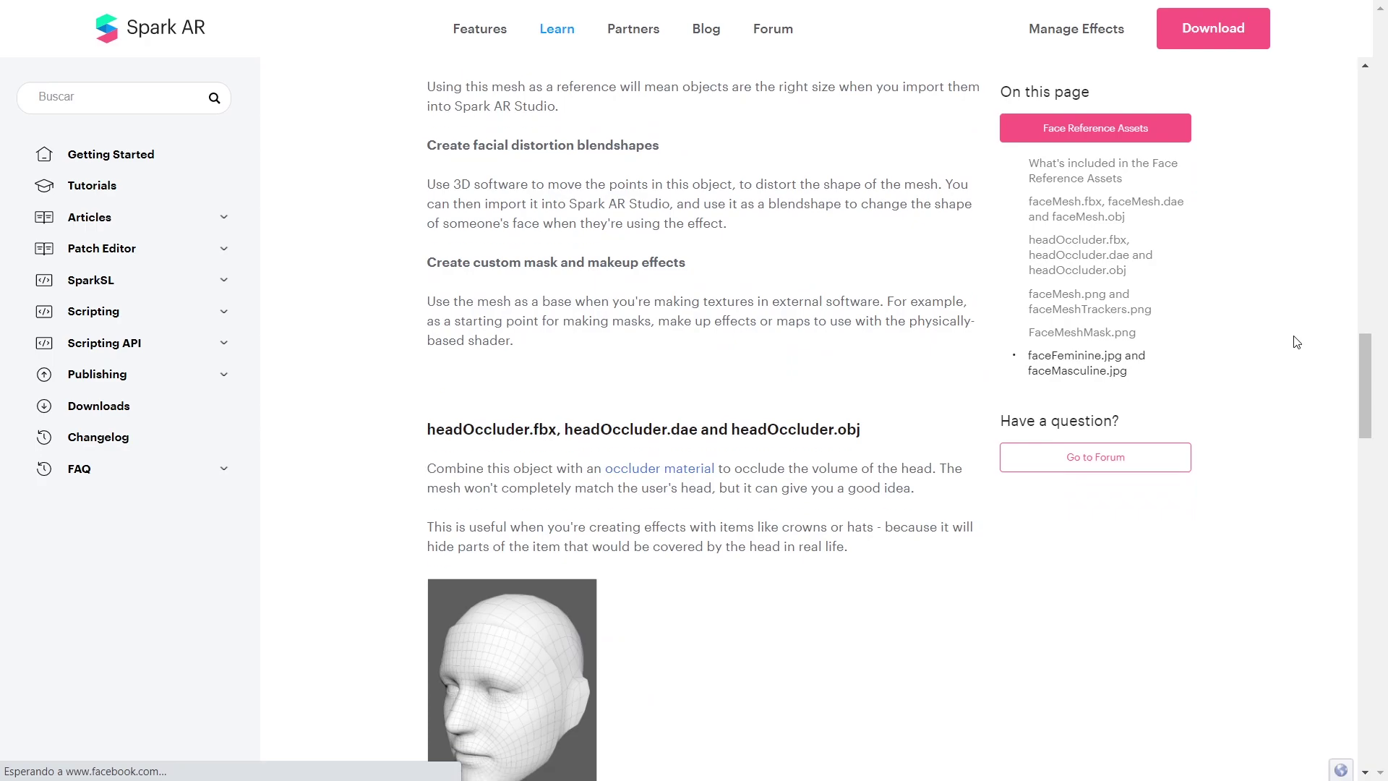
scroll(1295, 342, "down", 6)
scroll(1295, 342, "down", 5)
scroll(1296, 342, "up", 5)
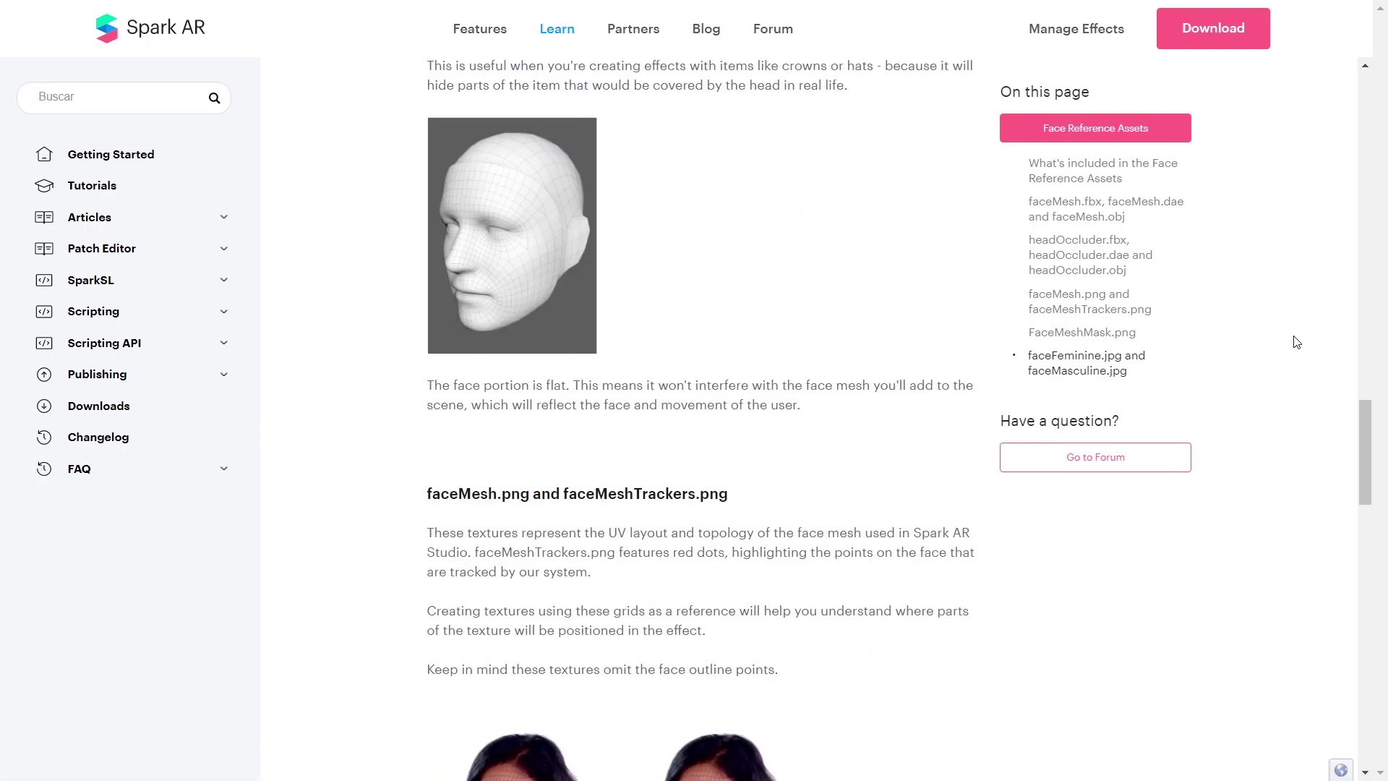
scroll(1296, 342, "up", 6)
scroll(1293, 343, "up", 7)
scroll(1293, 342, "up", 6)
scroll(1292, 344, "up", 4)
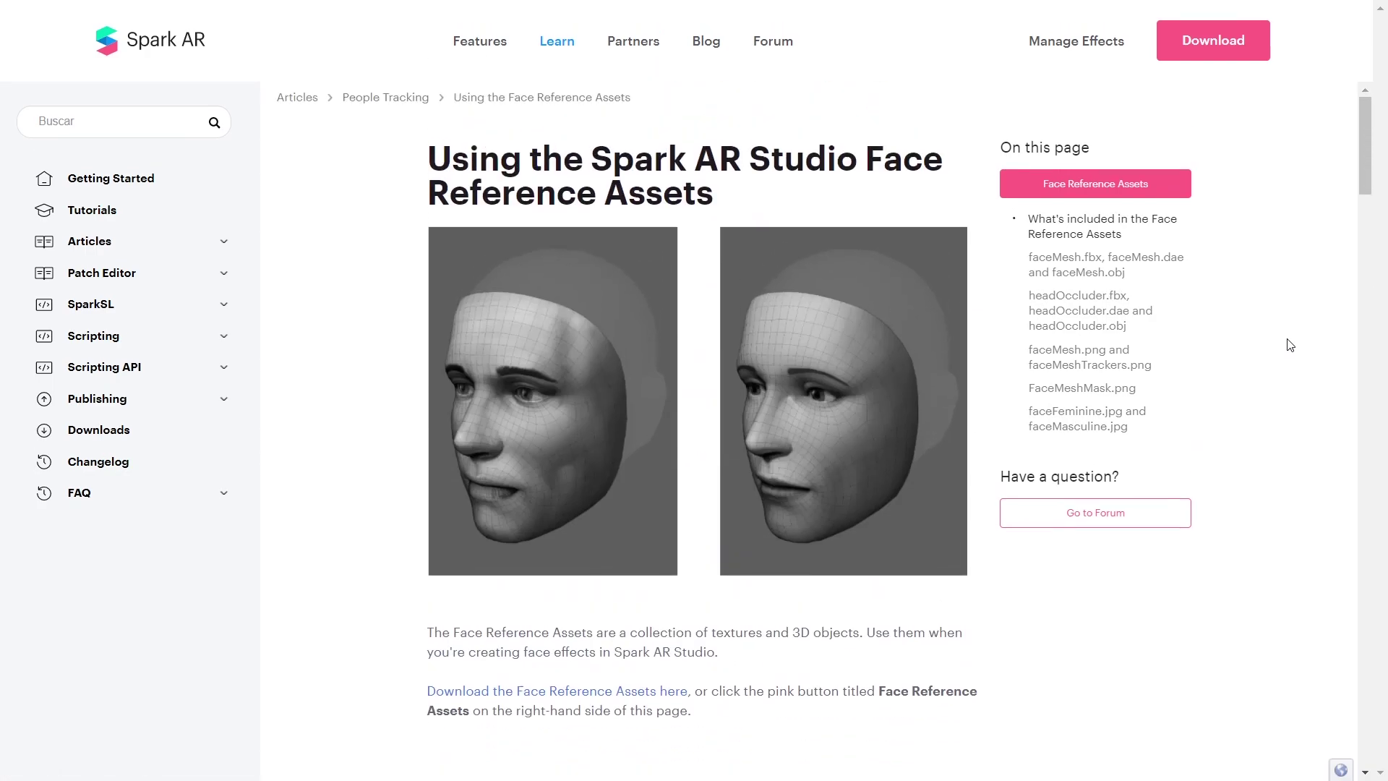
left_click(607, 701)
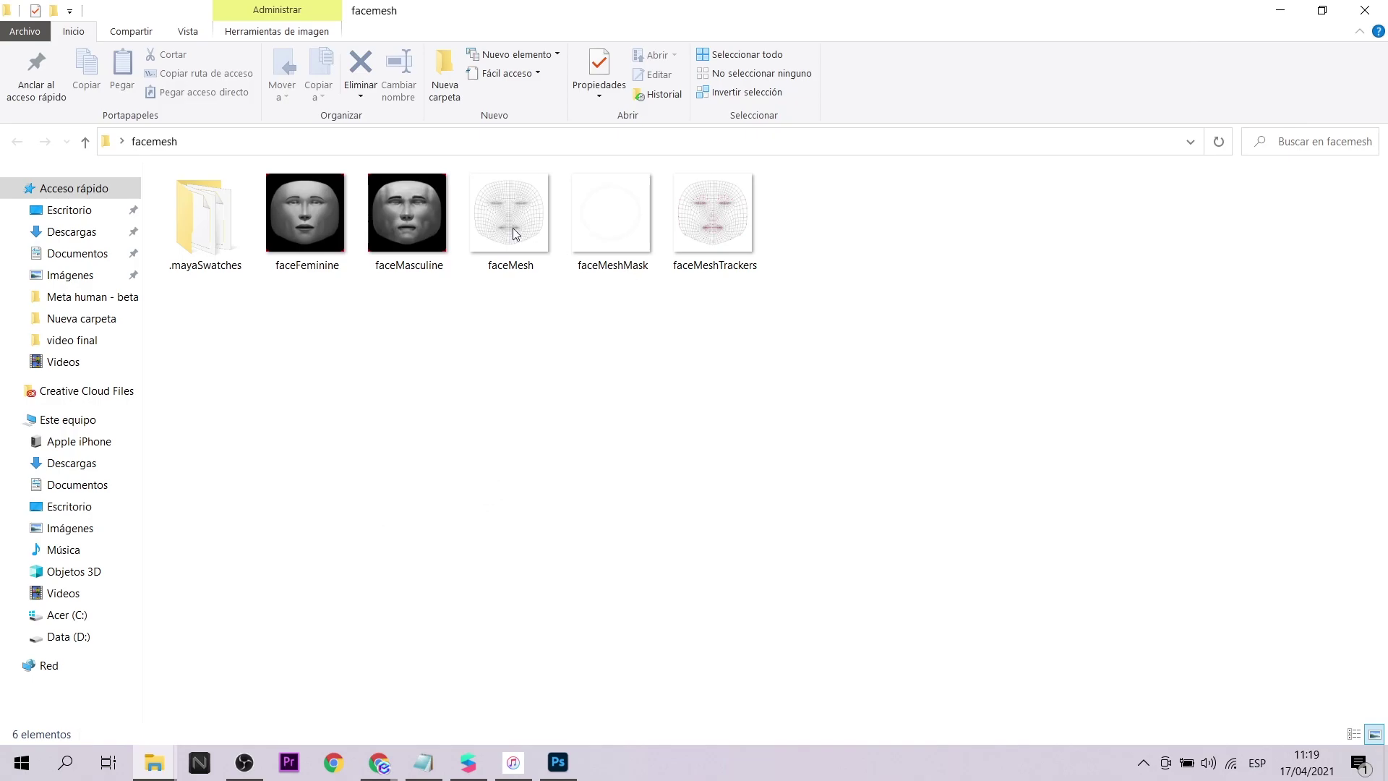
Preview faceMasculine in Photos, then drag the file onto Photoshop to open it
double_click(423, 202)
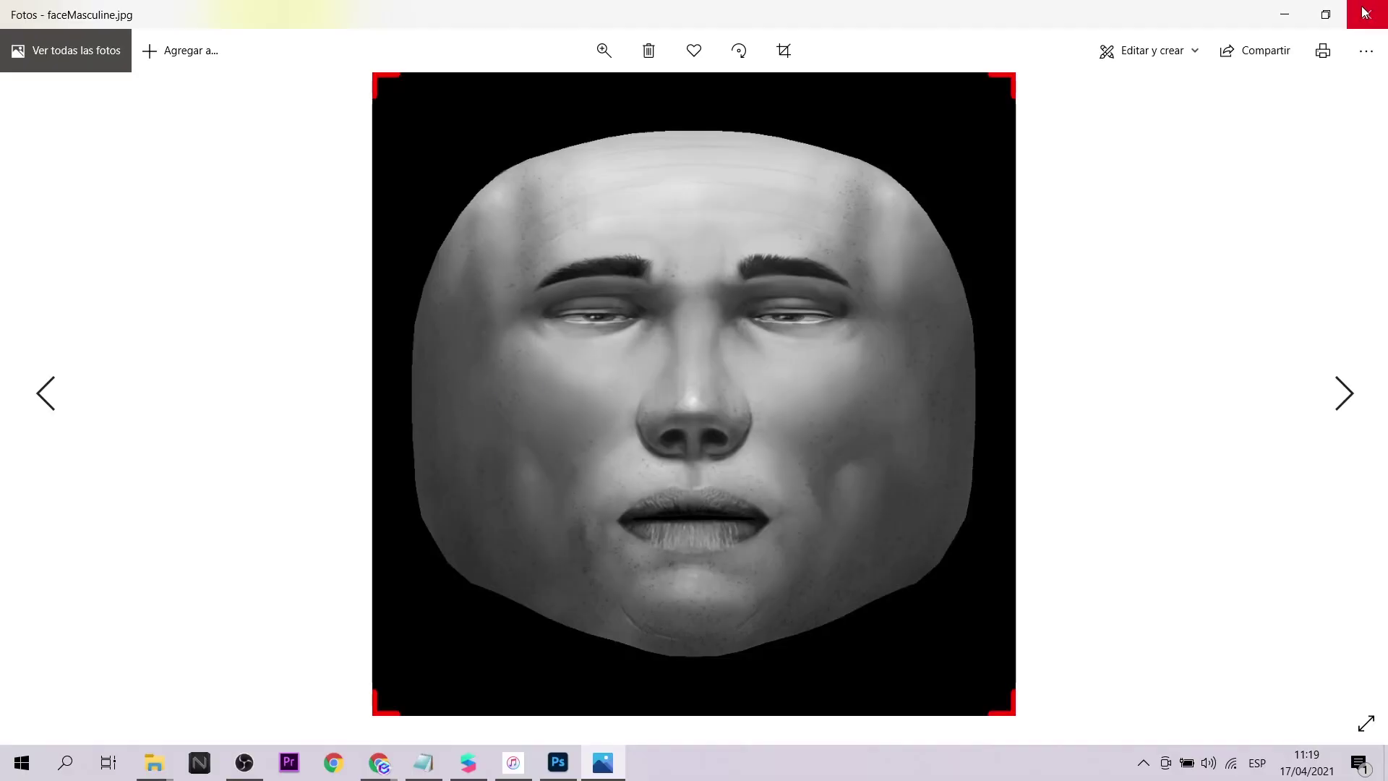
left_click(1364, 12)
mouse_move(424, 202)
left_mouse_down()
mouse_move(557, 758)
mouse_move(677, 459)
left_mouse_up()
Open faceMasculine.jpg without a colour profile and convert the Fondo background into layer Capa 0
left_click(814, 352)
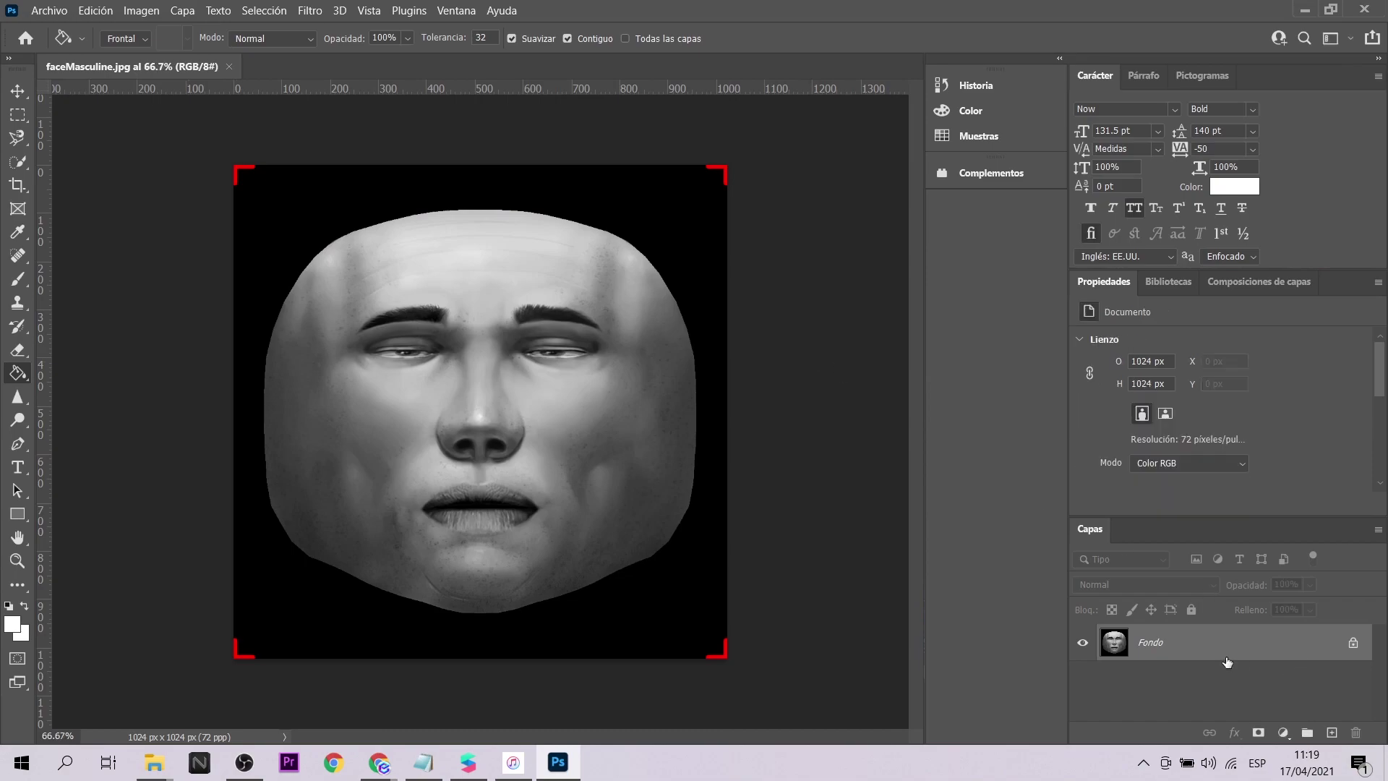
double_click(1227, 656)
key("Return")
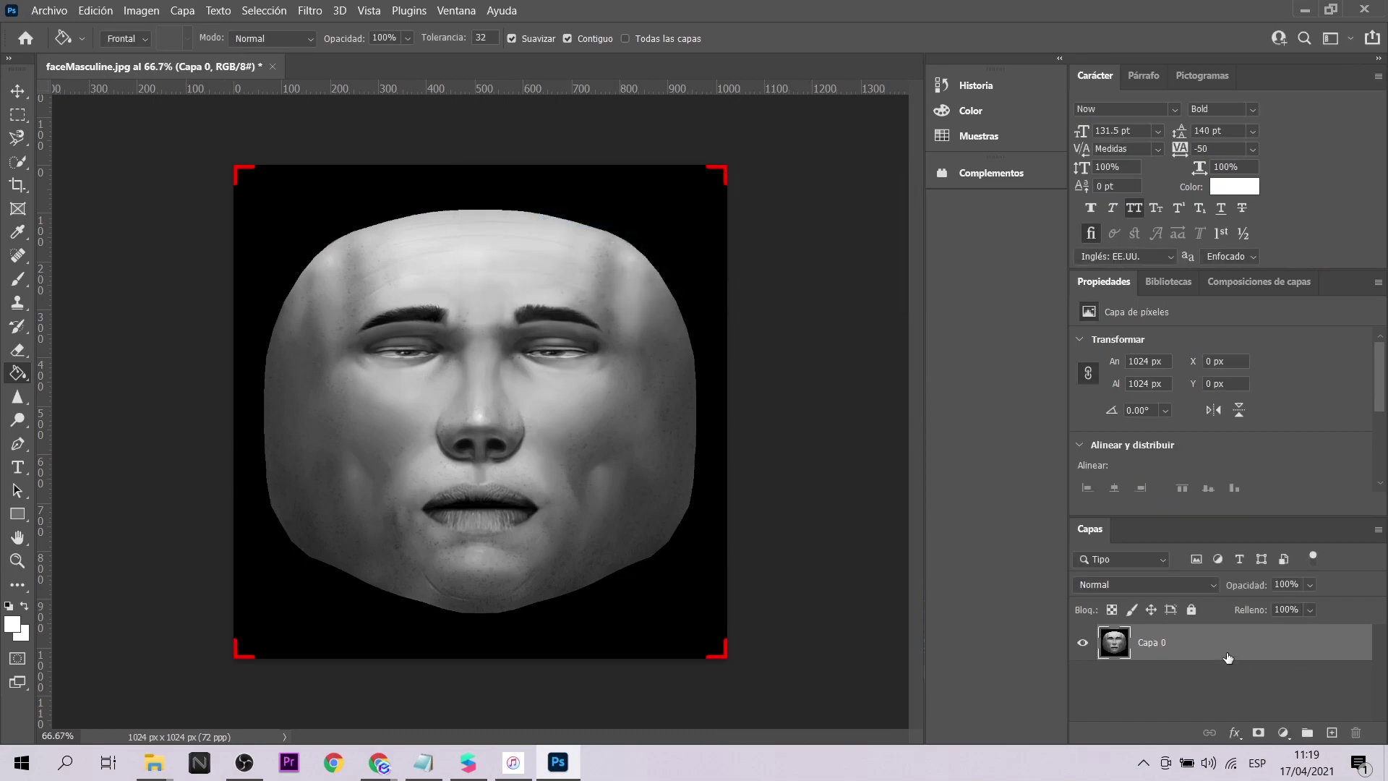
Trace the right eye with the Magnetic Lasso into a closed selection
left_click(15, 166)
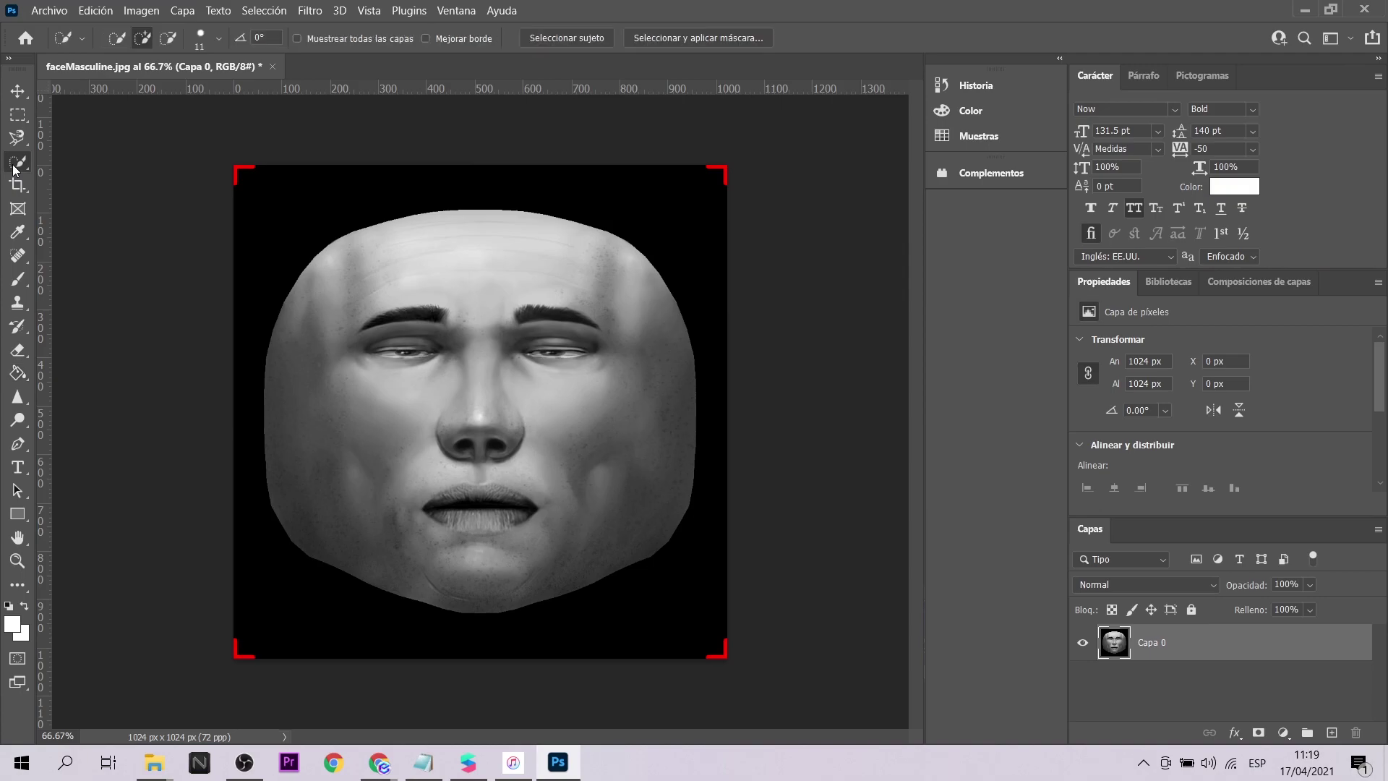
scroll(542, 311, "up", 5, "alt")
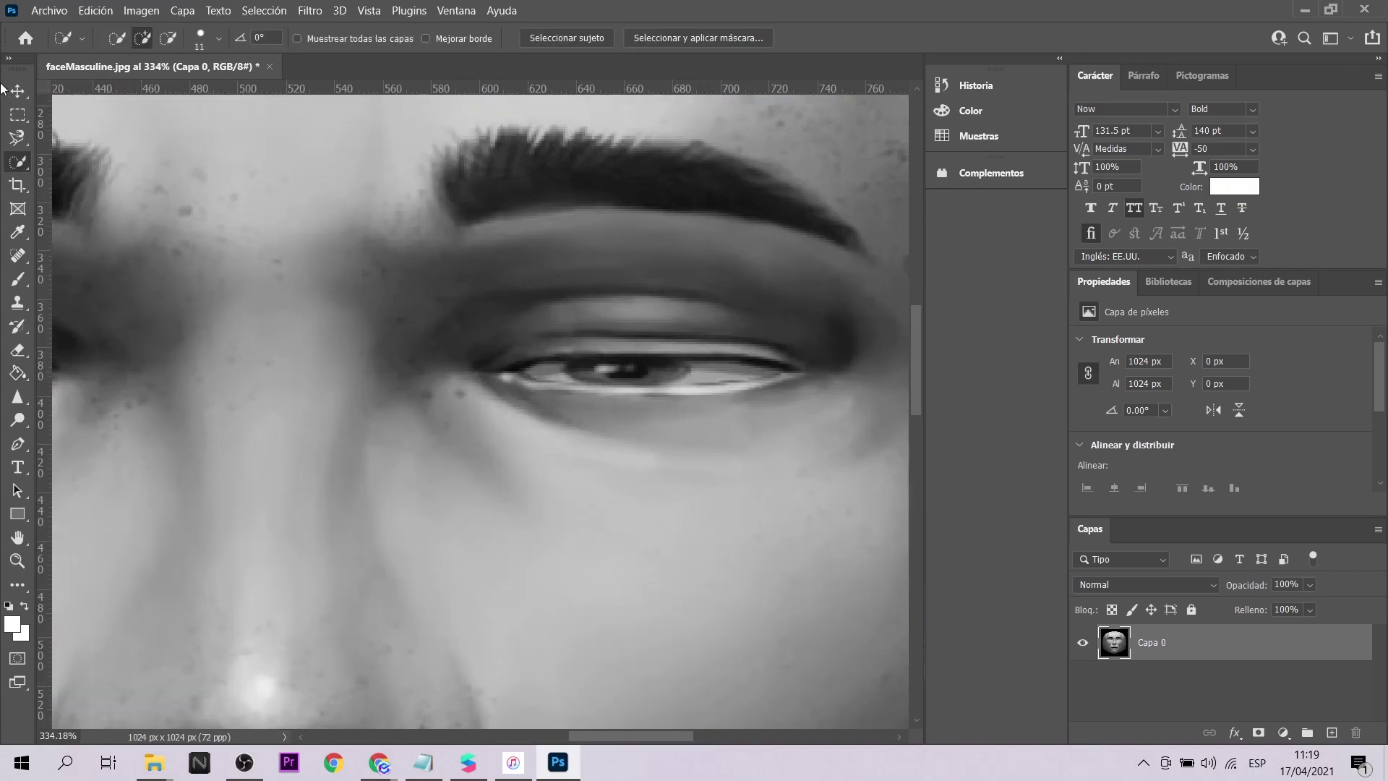
left_click(16, 138)
left_click(109, 174)
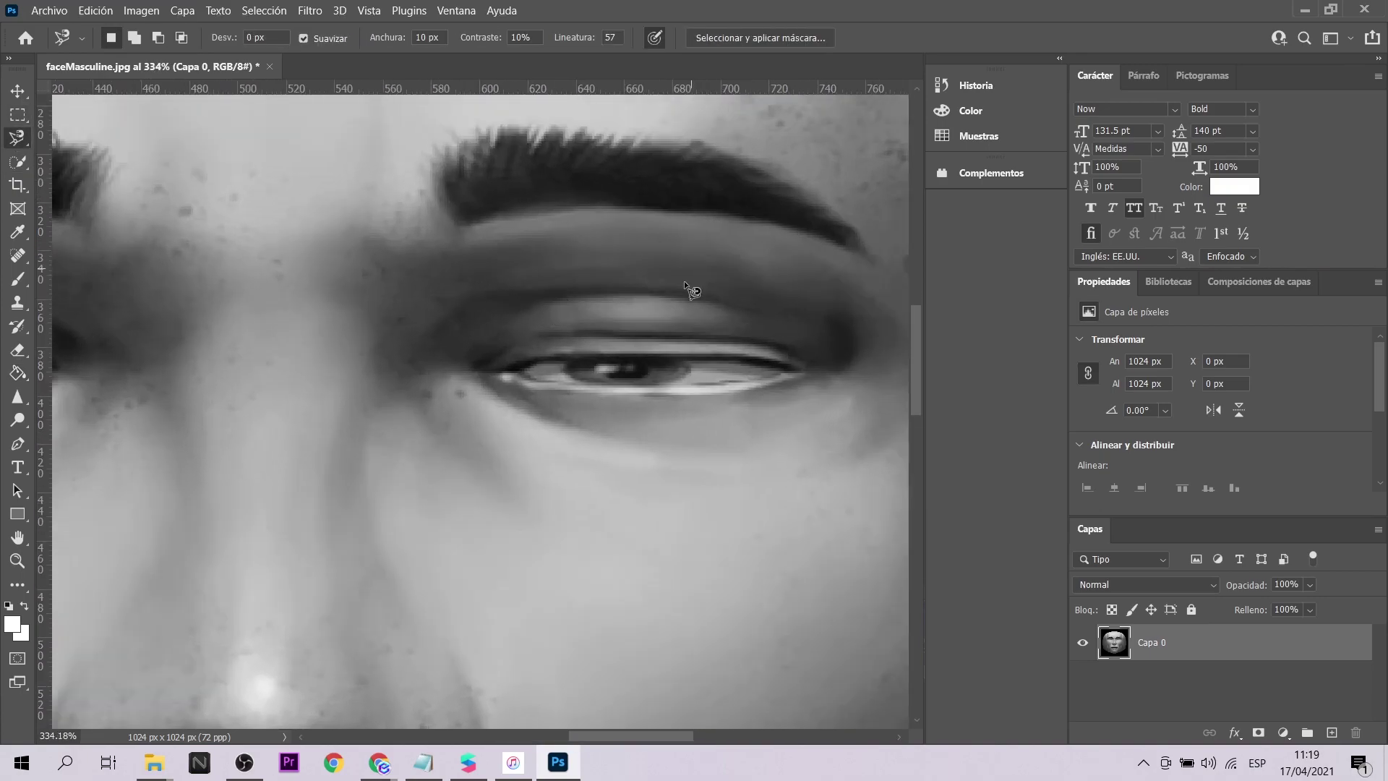
scroll(785, 289, "up", 1, "alt")
scroll(785, 288, "up", 1, "alt")
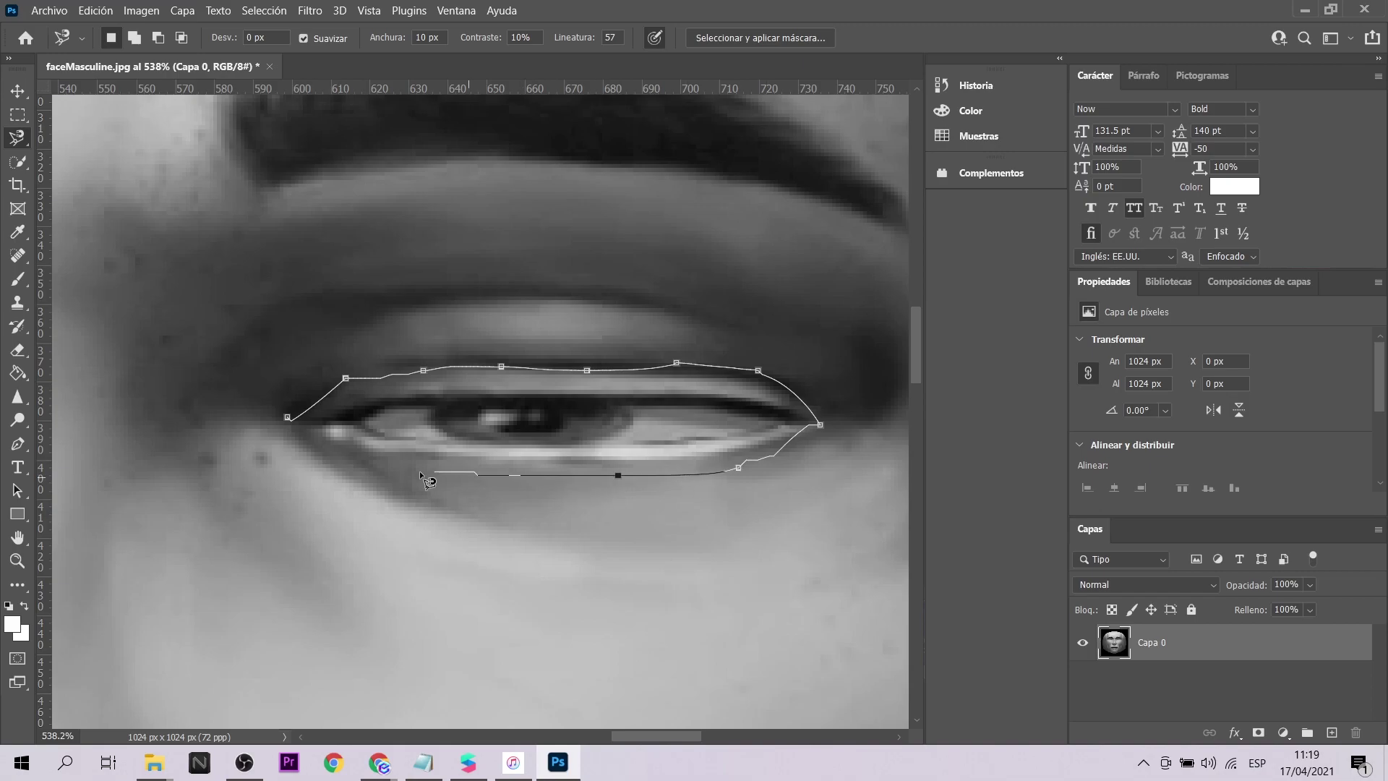
left_click(297, 426)
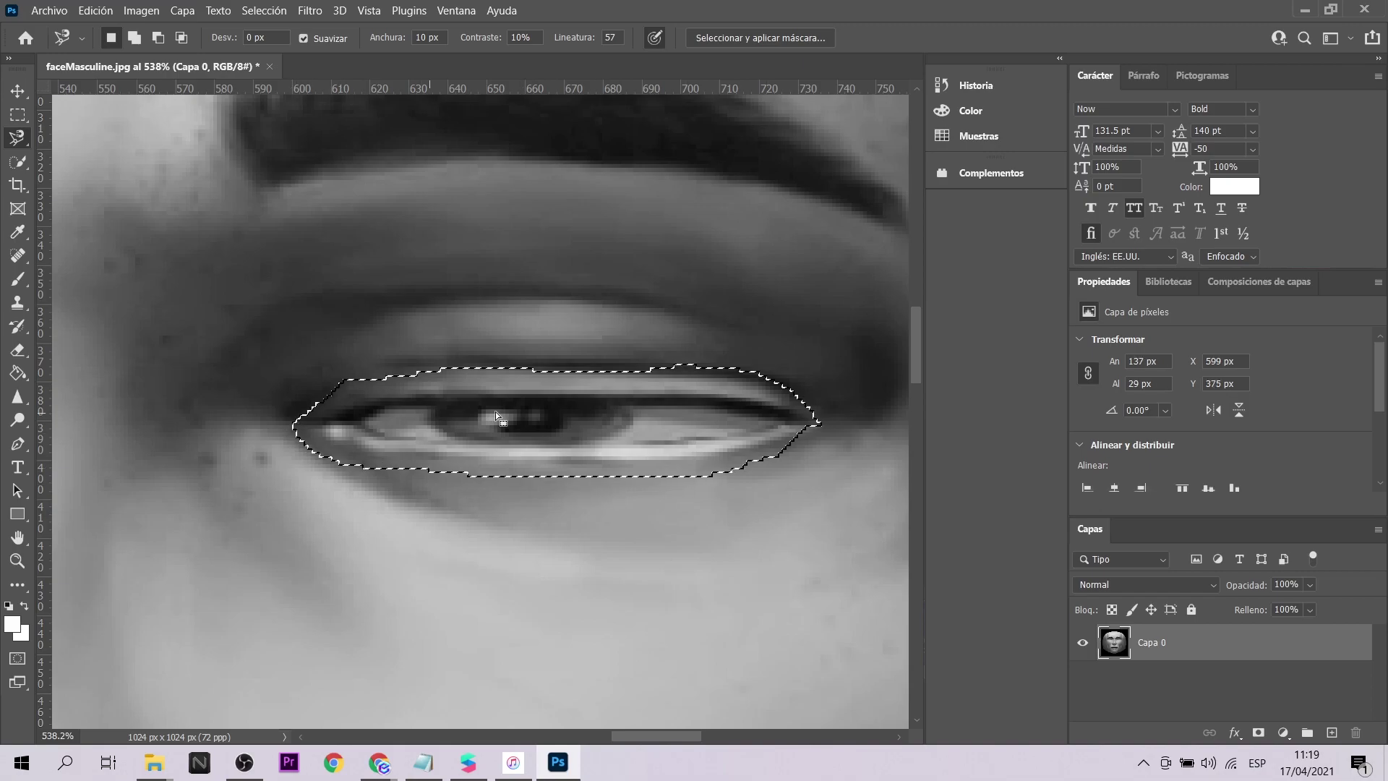
Invert the selection and delete everything outside the eye
scroll(522, 409, "down", 2, "alt")
scroll(521, 409, "up", 2, "alt")
scroll(521, 410, "down", 2, "alt")
key("ctrl+shift+i")
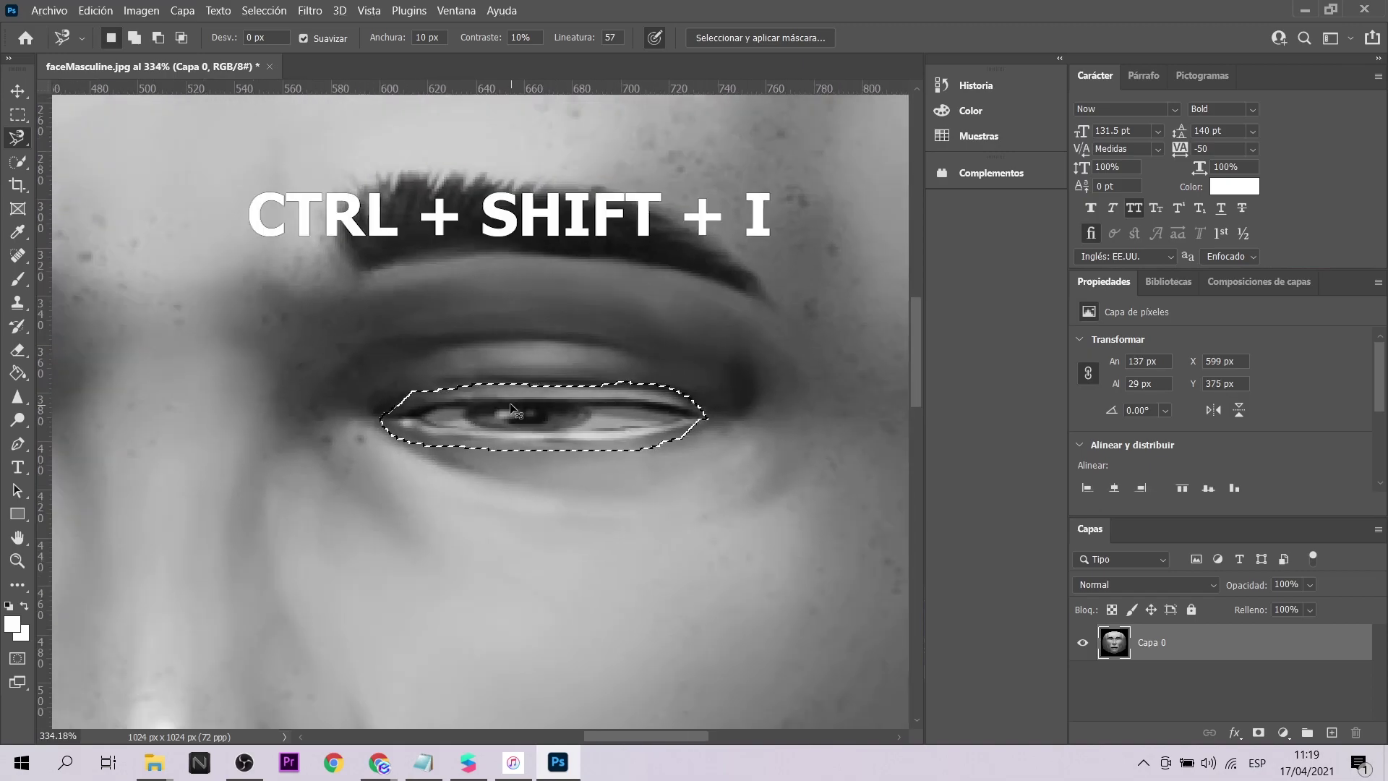
key("Delete")
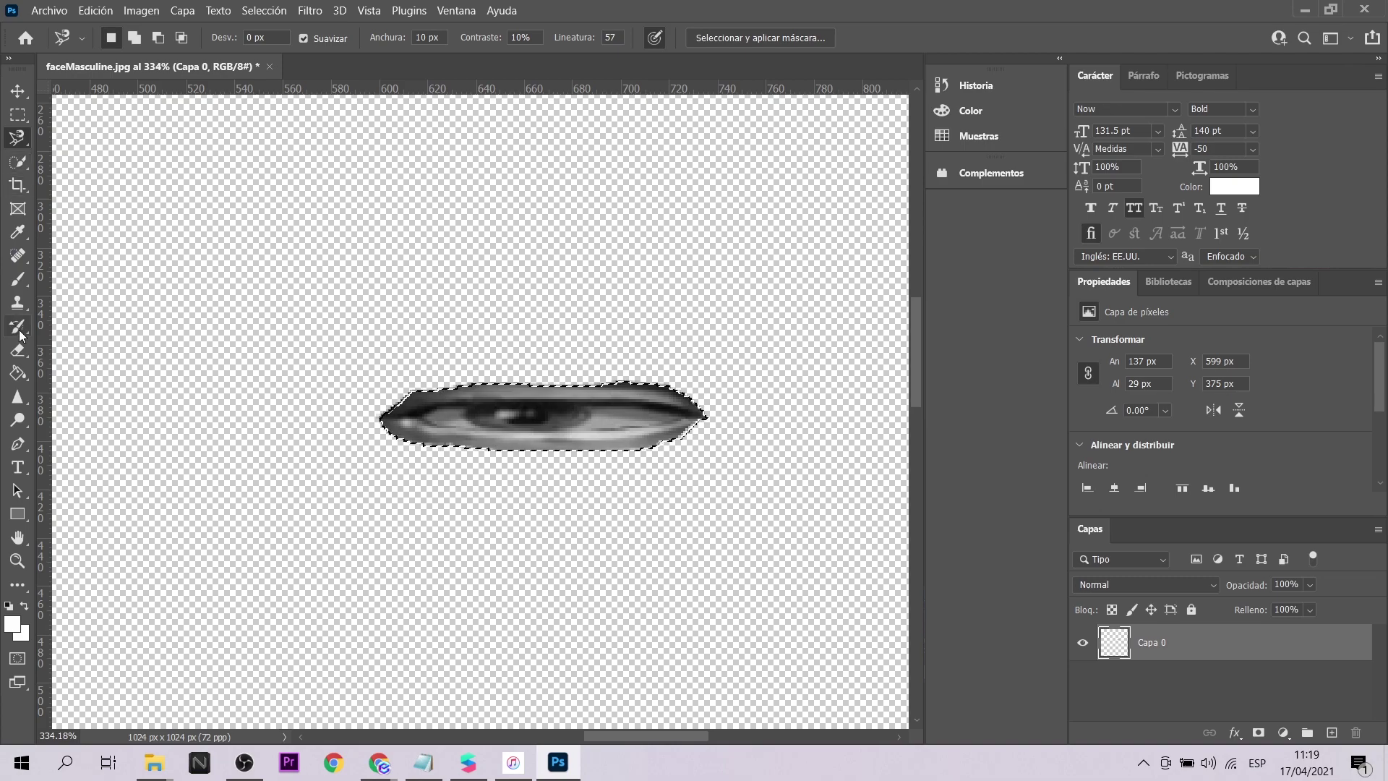
Fill the eye shape with solid white using the Paint Bucket
left_click(13, 376)
left_click(533, 415)
left_click(631, 429)
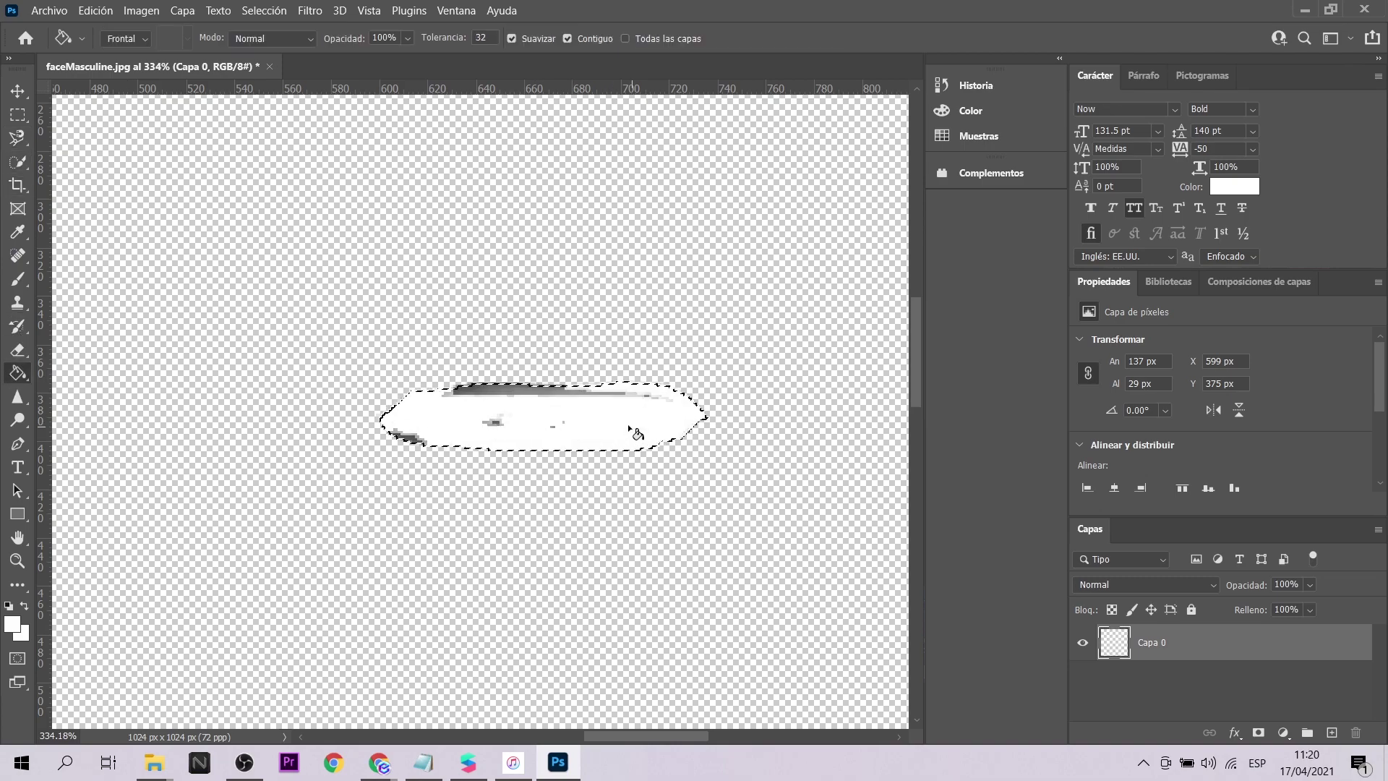
left_click(526, 388)
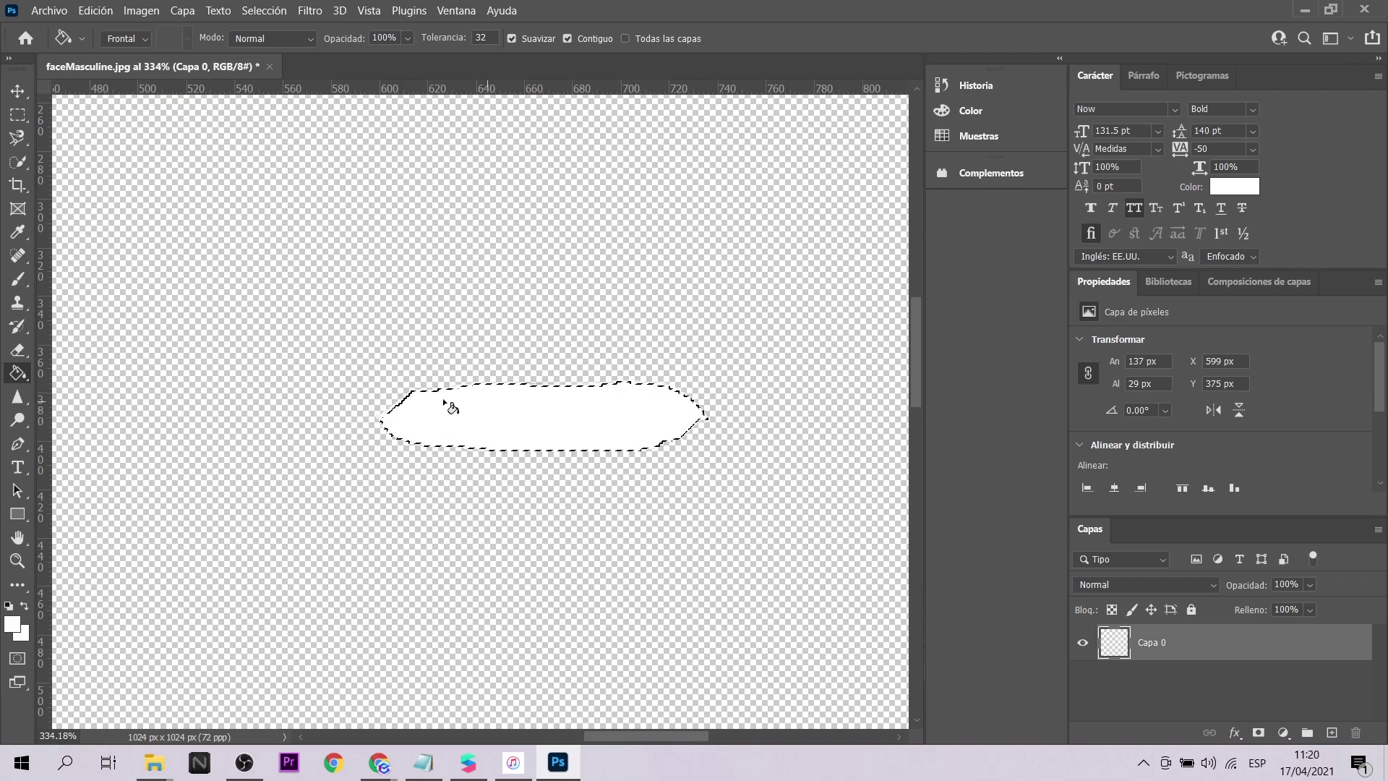
scroll(556, 405, "down", 3, "alt")
scroll(610, 325, "down", 2, "alt")
scroll(629, 259, "up", 4, "alt")
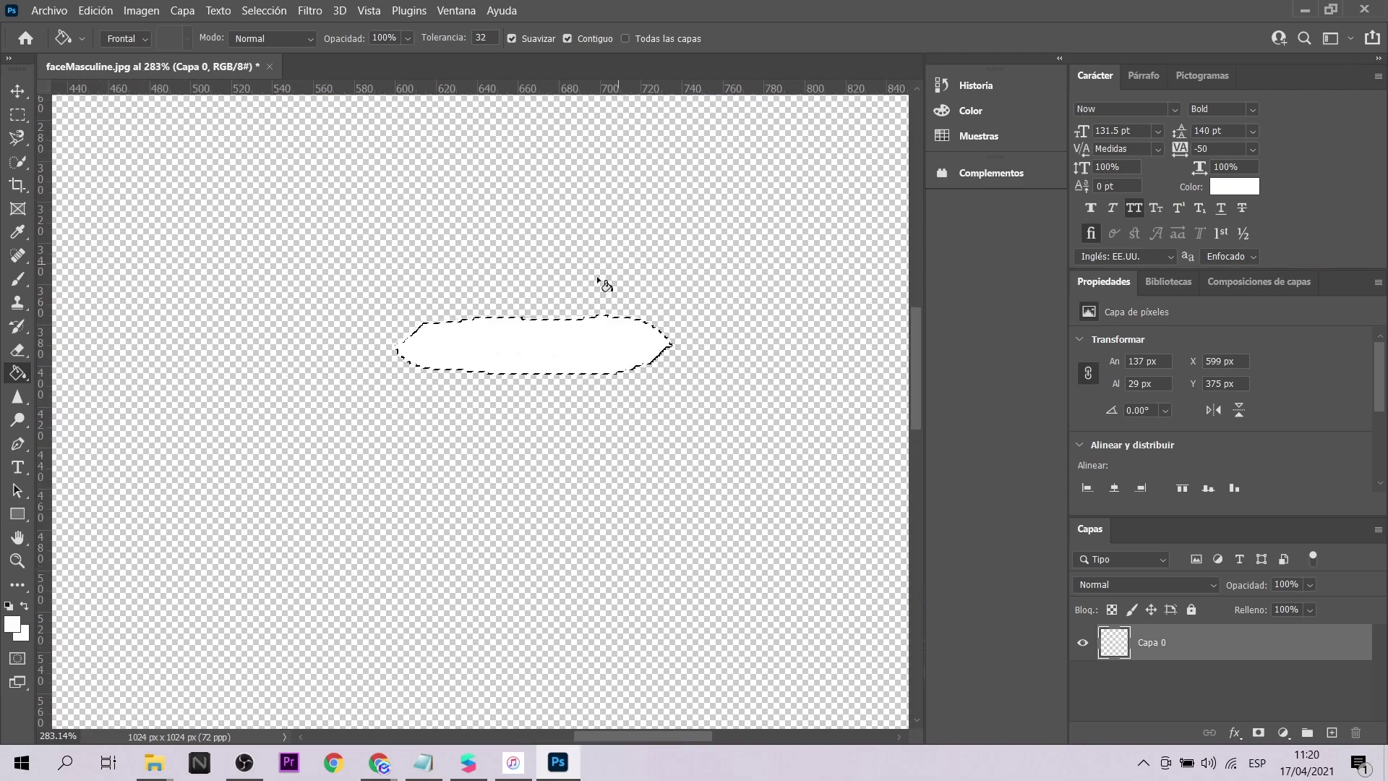
Export the image as a transparent 1024×1024 PNG via Export As
left_click(49, 10)
left_click(357, 275)
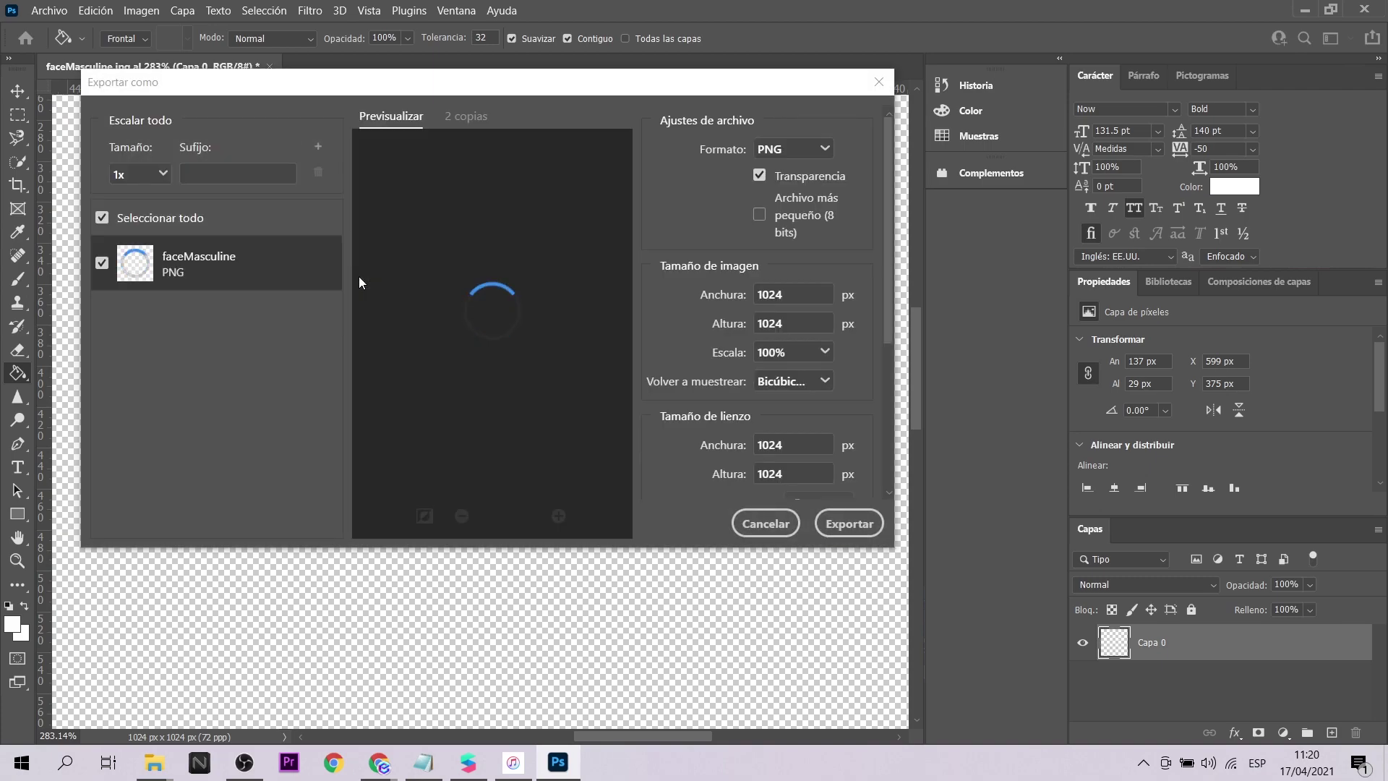
left_click(850, 523)
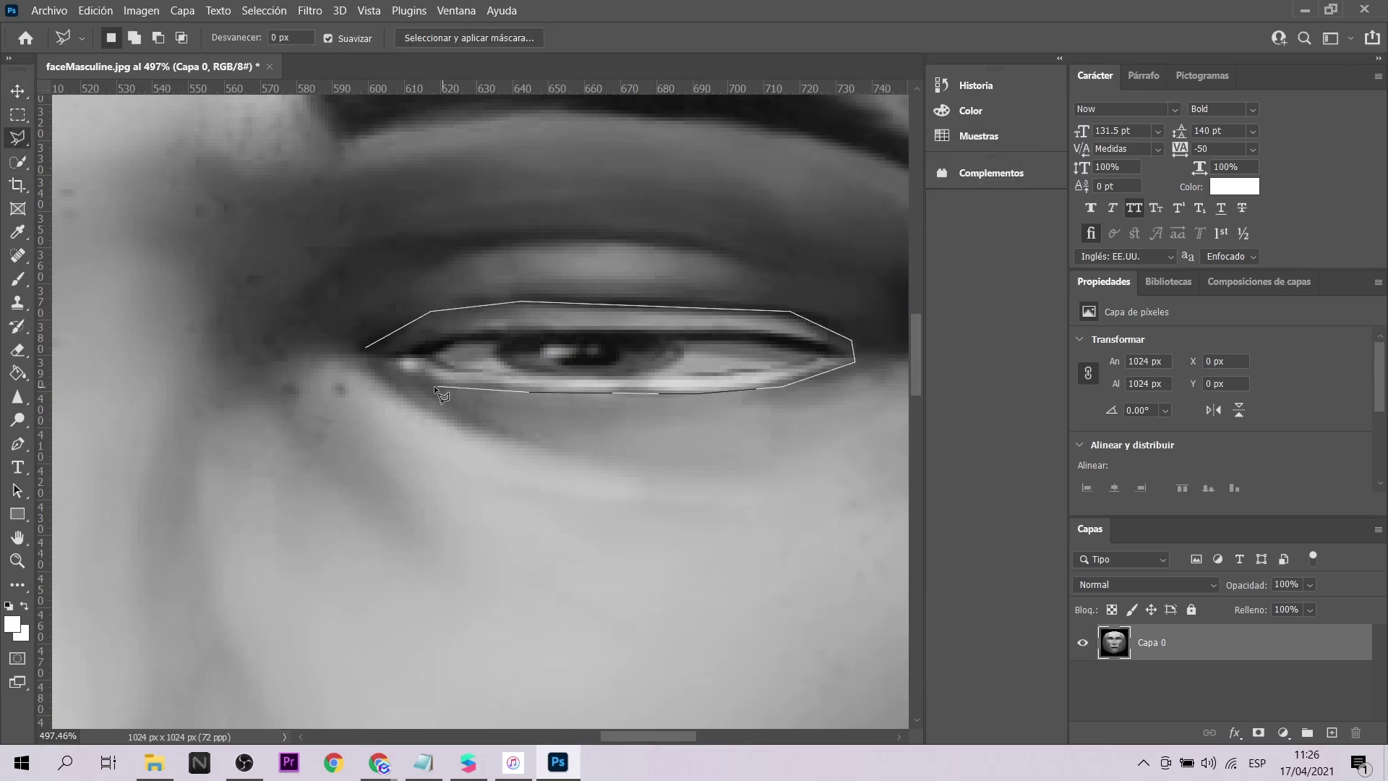
Select the eye again, delete everything around it and fill the eye white
left_click(366, 351)
key("ctrl+shift+i")
key("Delete")
key("ctrl+shift+i")
key("g")
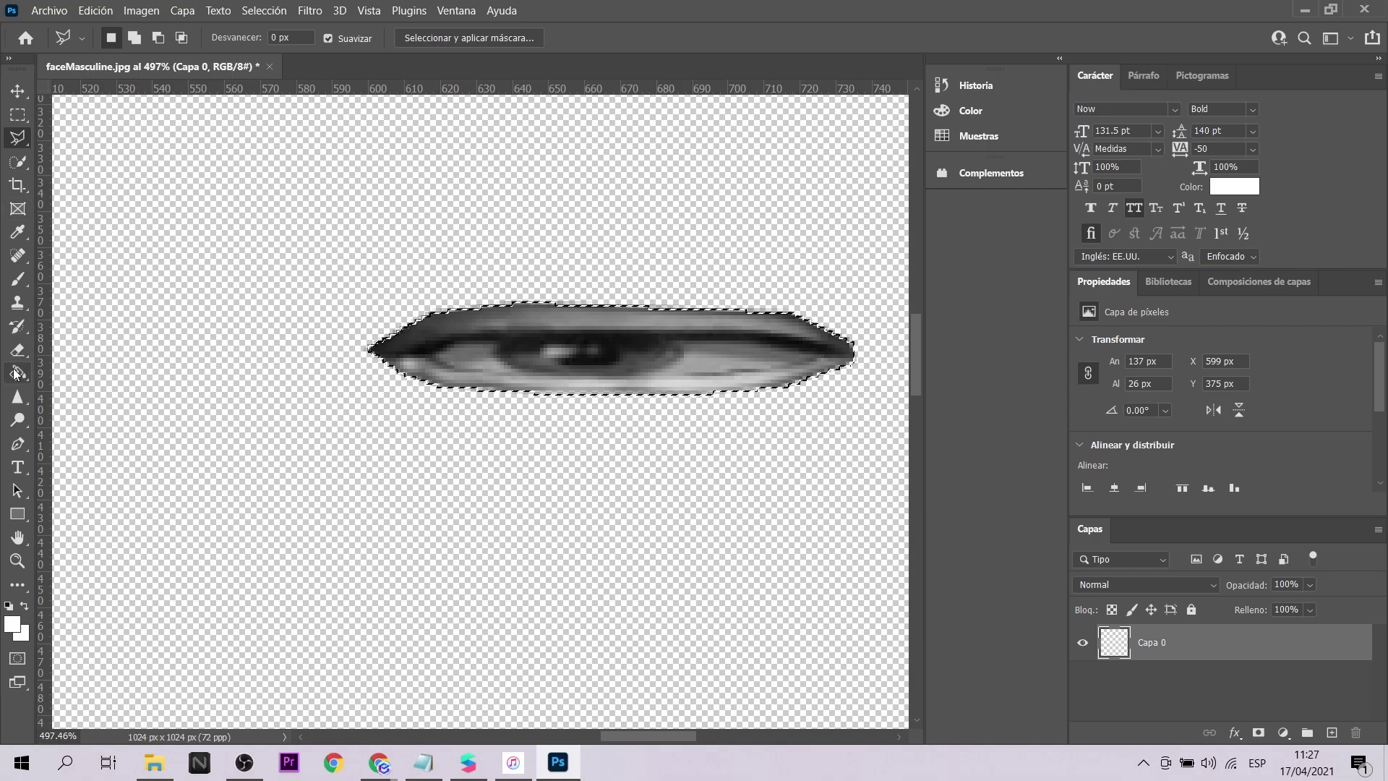
left_click(423, 383)
Export the image as PNG ojo1 into the Spark AR - many eyes folder
left_click(50, 10)
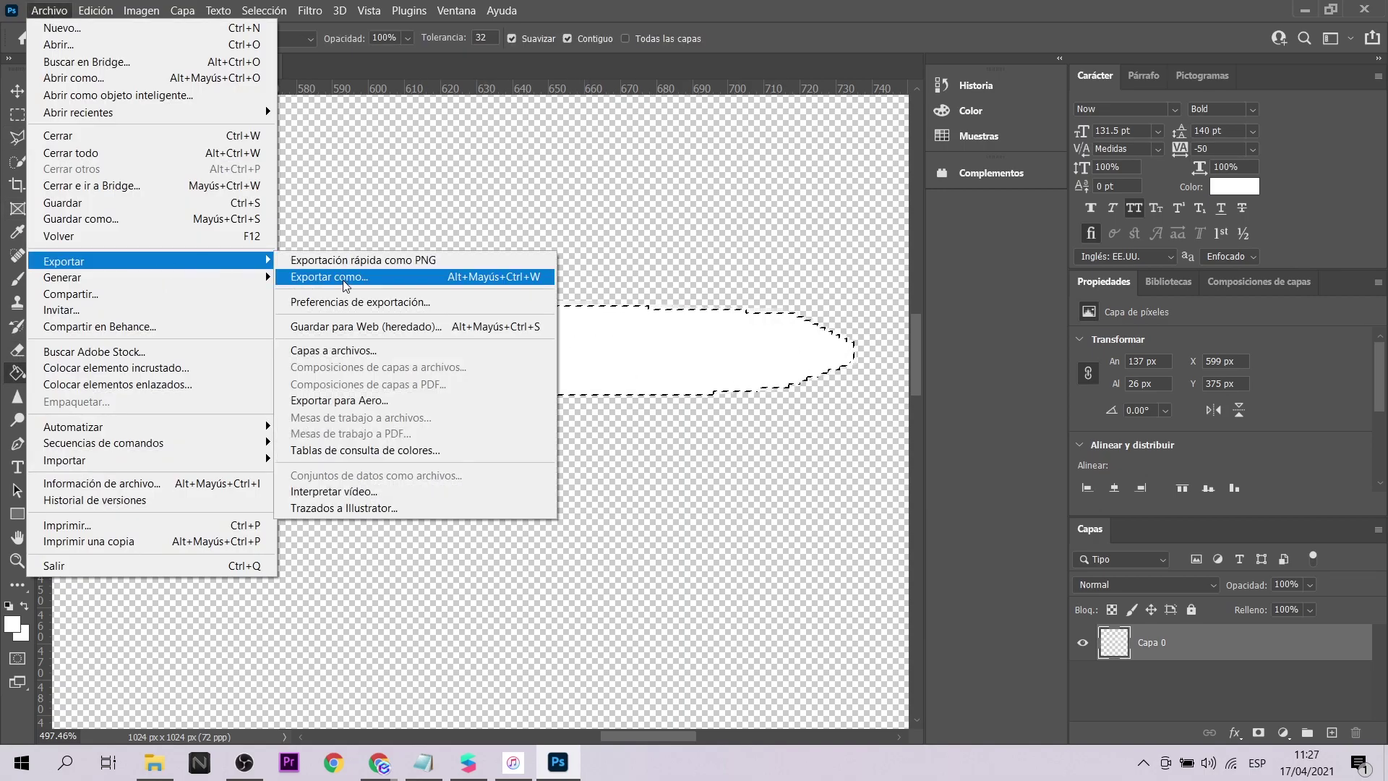
left_click(444, 279)
left_click(848, 523)
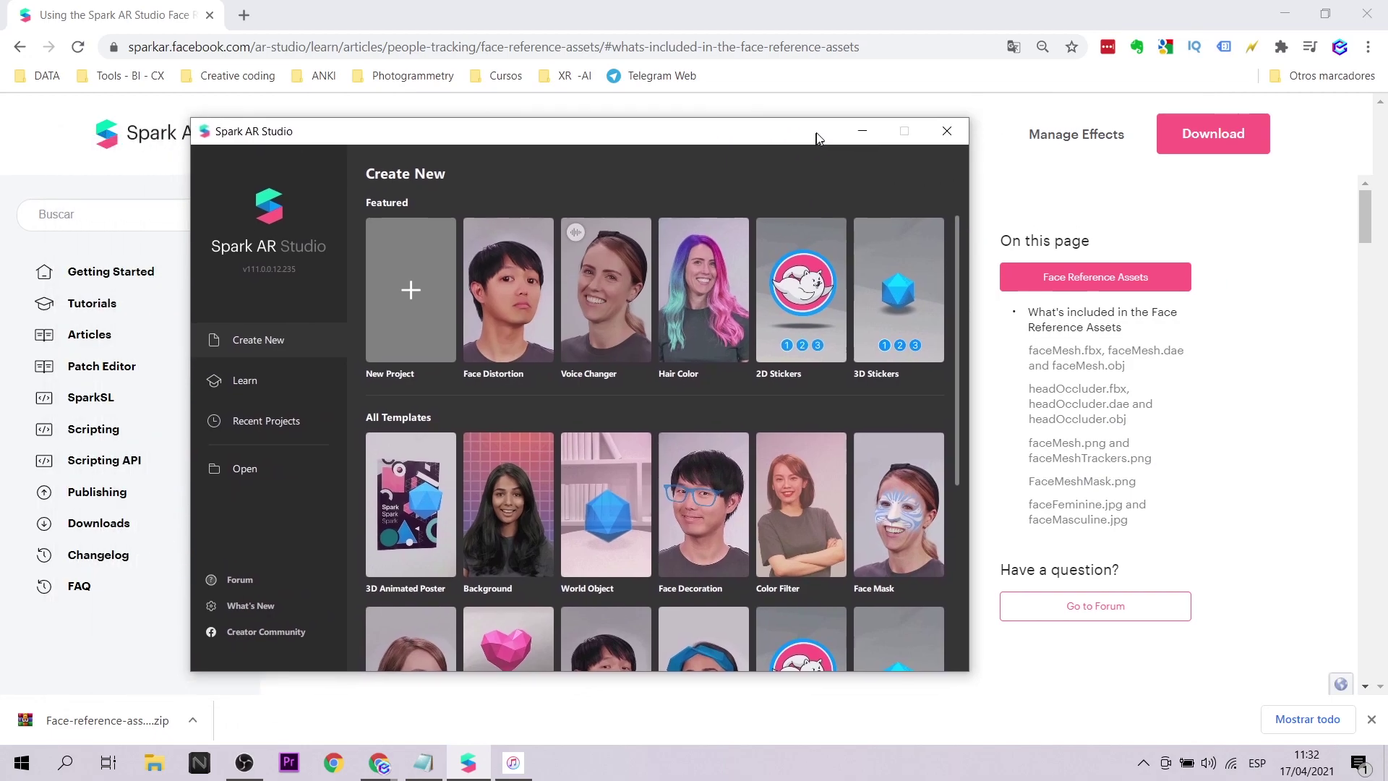
left_click_drag(816, 139, 856, 135)
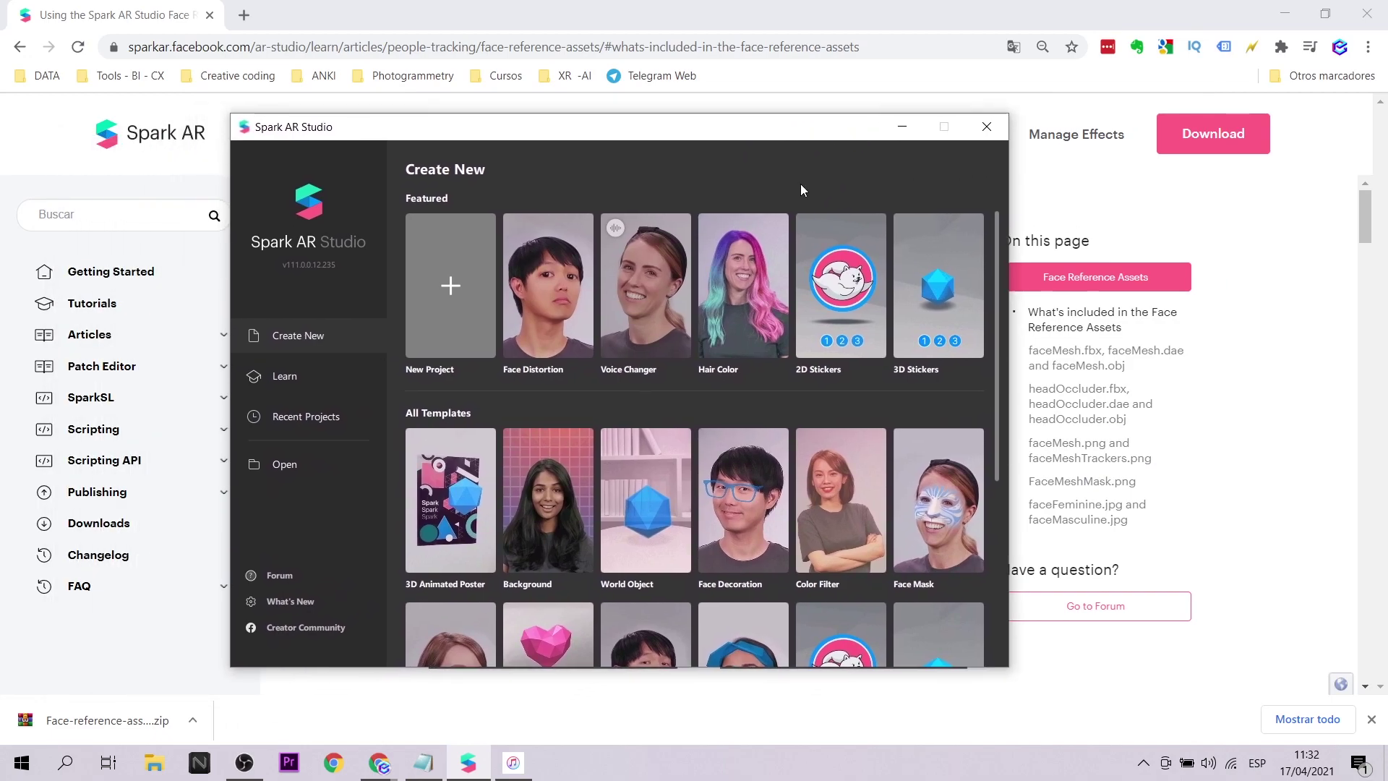
Create a maximized Face Tracking project and add texture extraction to faceTracker0 for faceTracker0 Texture
left_click(451, 293)
left_click(495, 496)
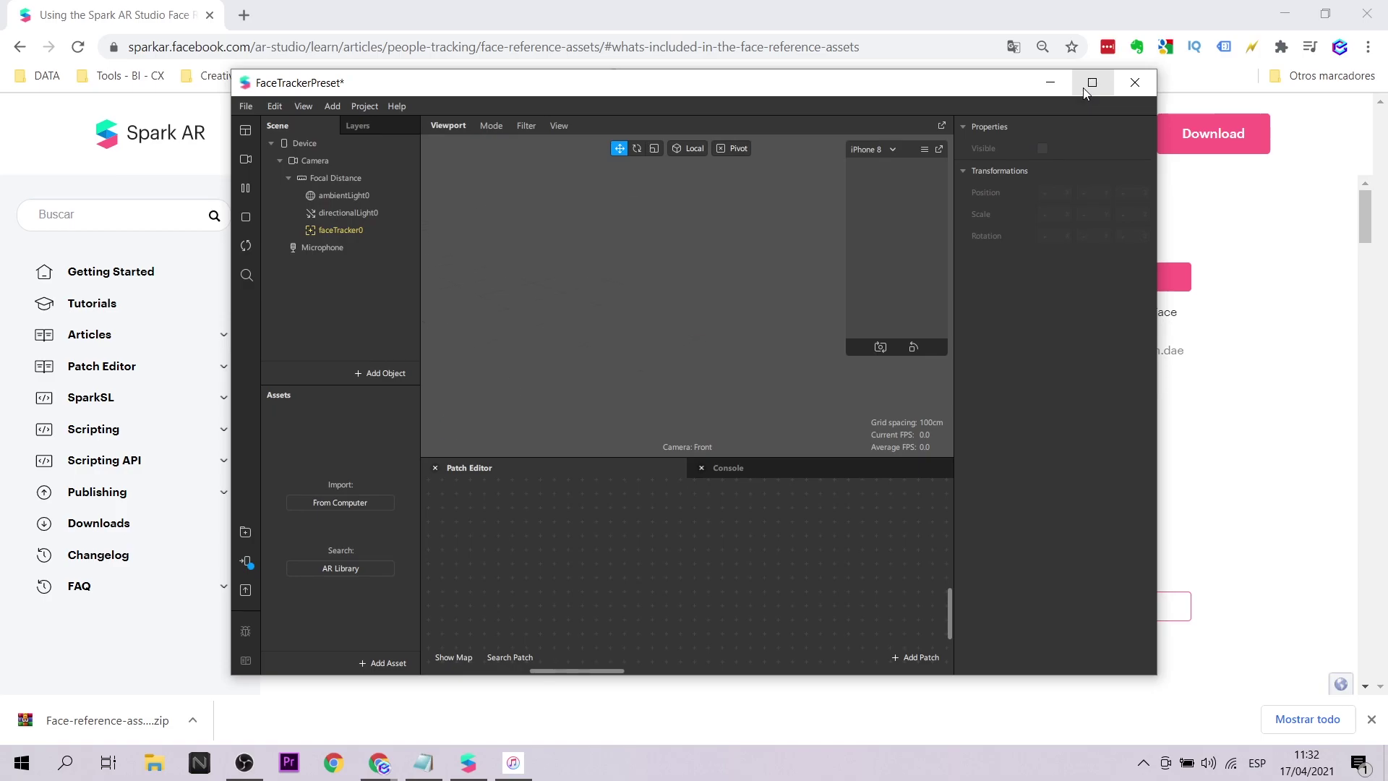
left_click(1083, 85)
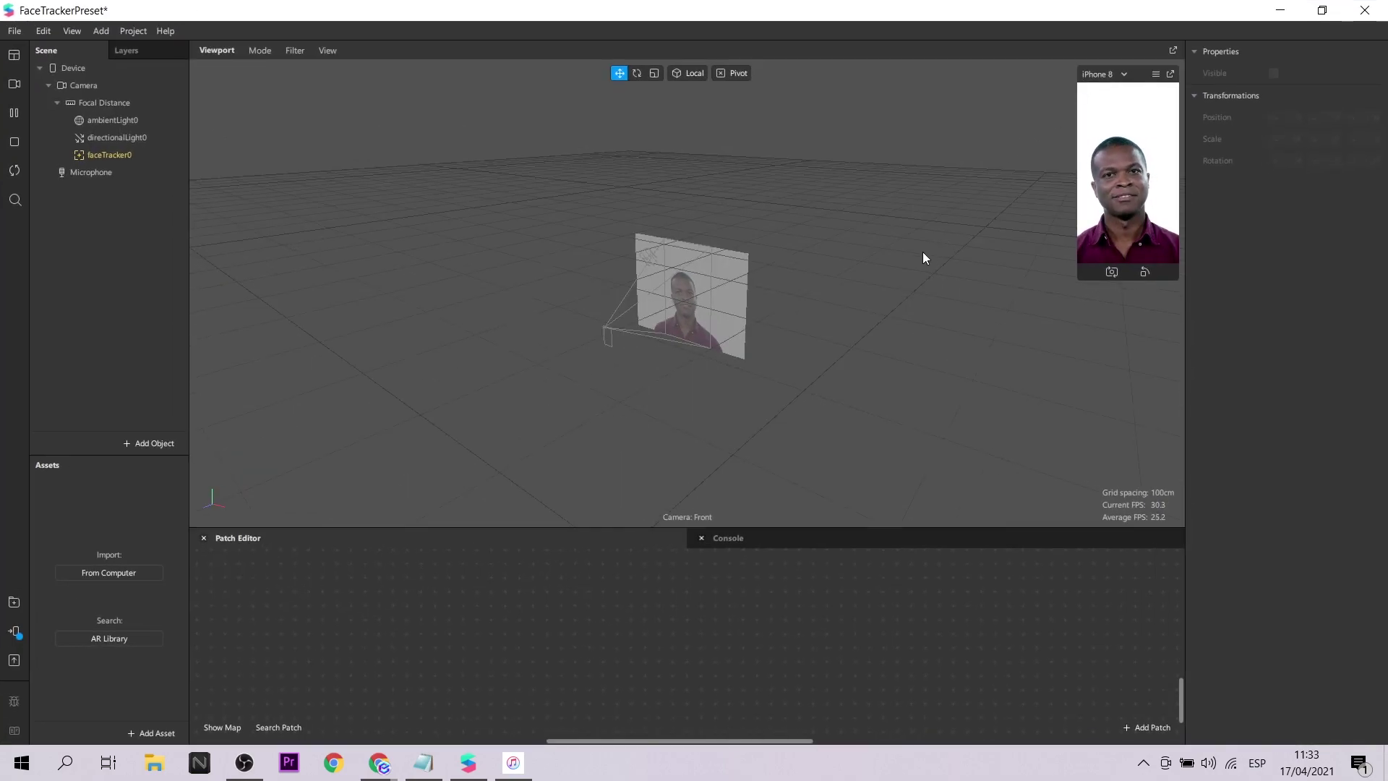
left_click(128, 158)
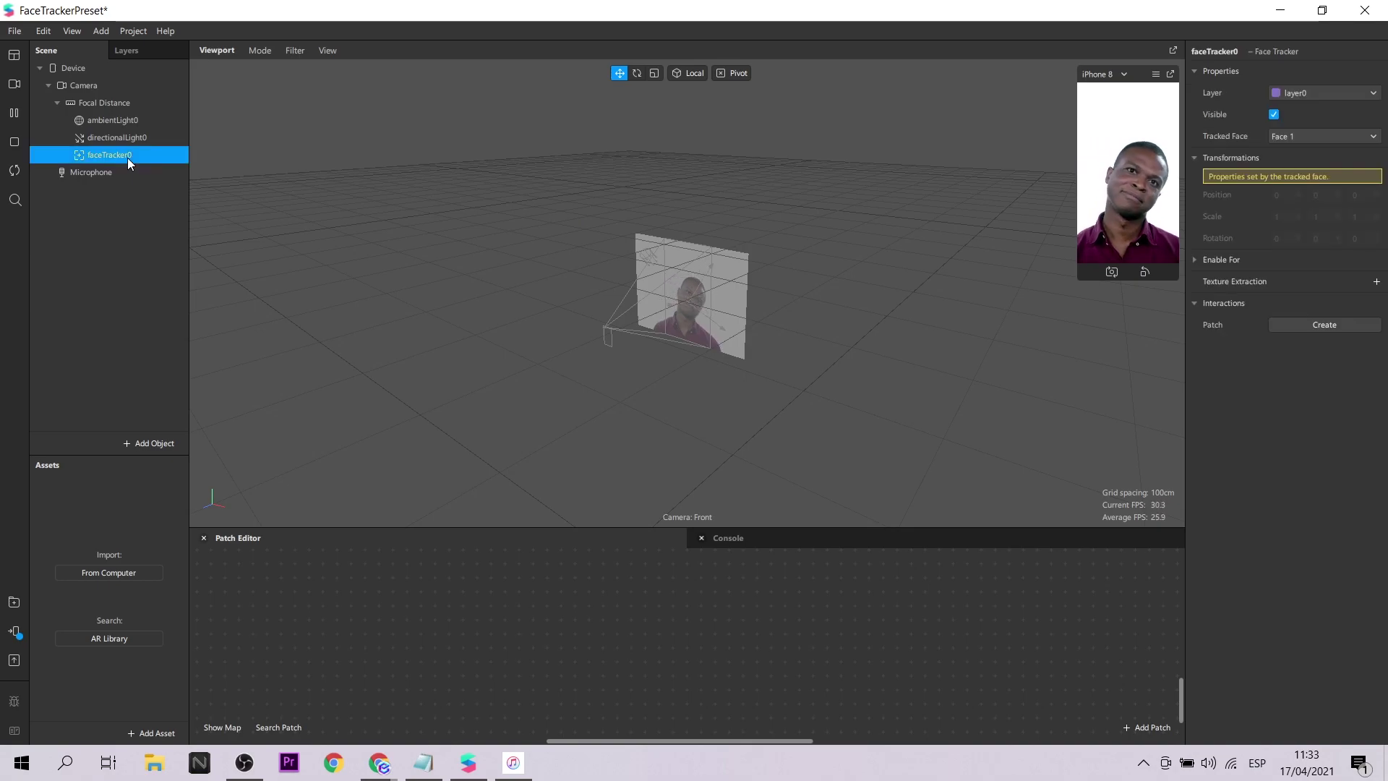
left_click(1380, 283)
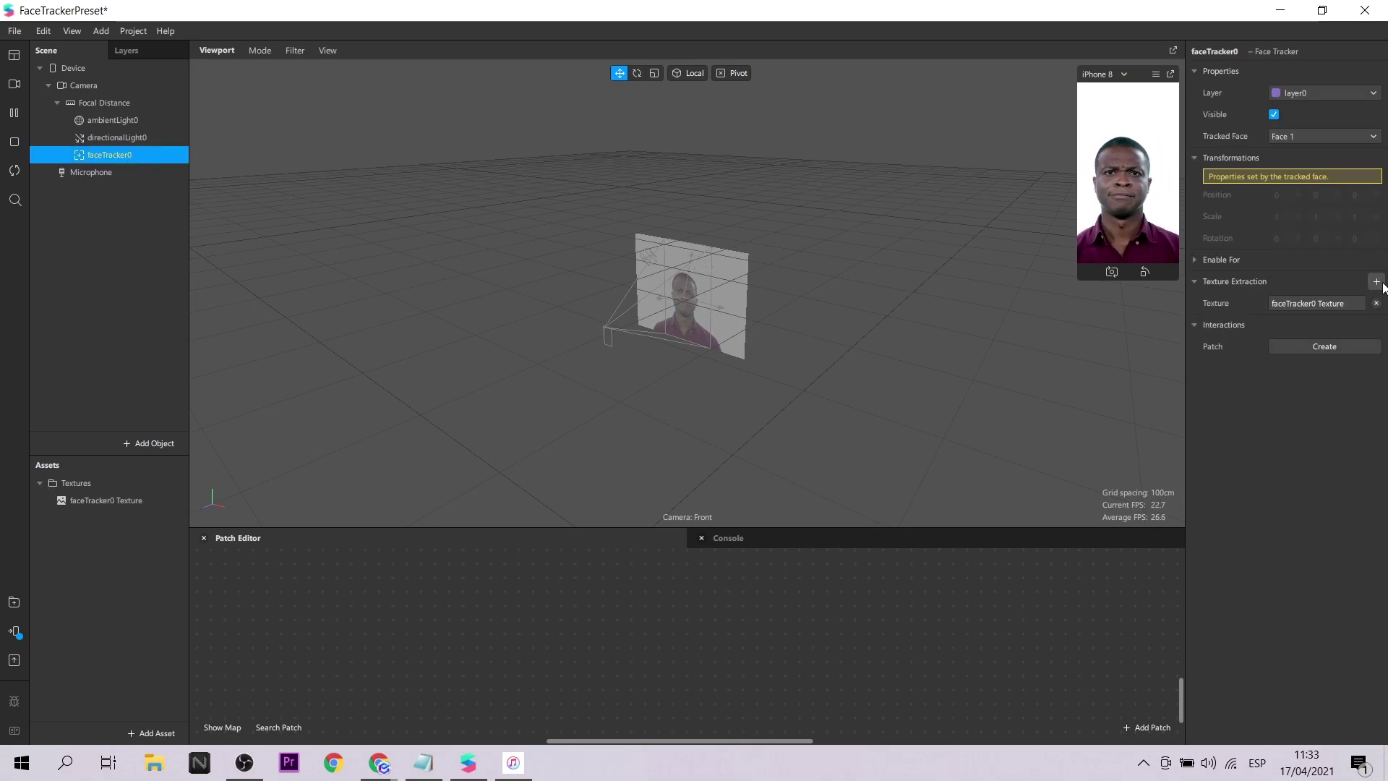
Add a face mesh under faceTracker0 with Eyes unchecked, and enlarge the simulator preview
right_click(155, 158)
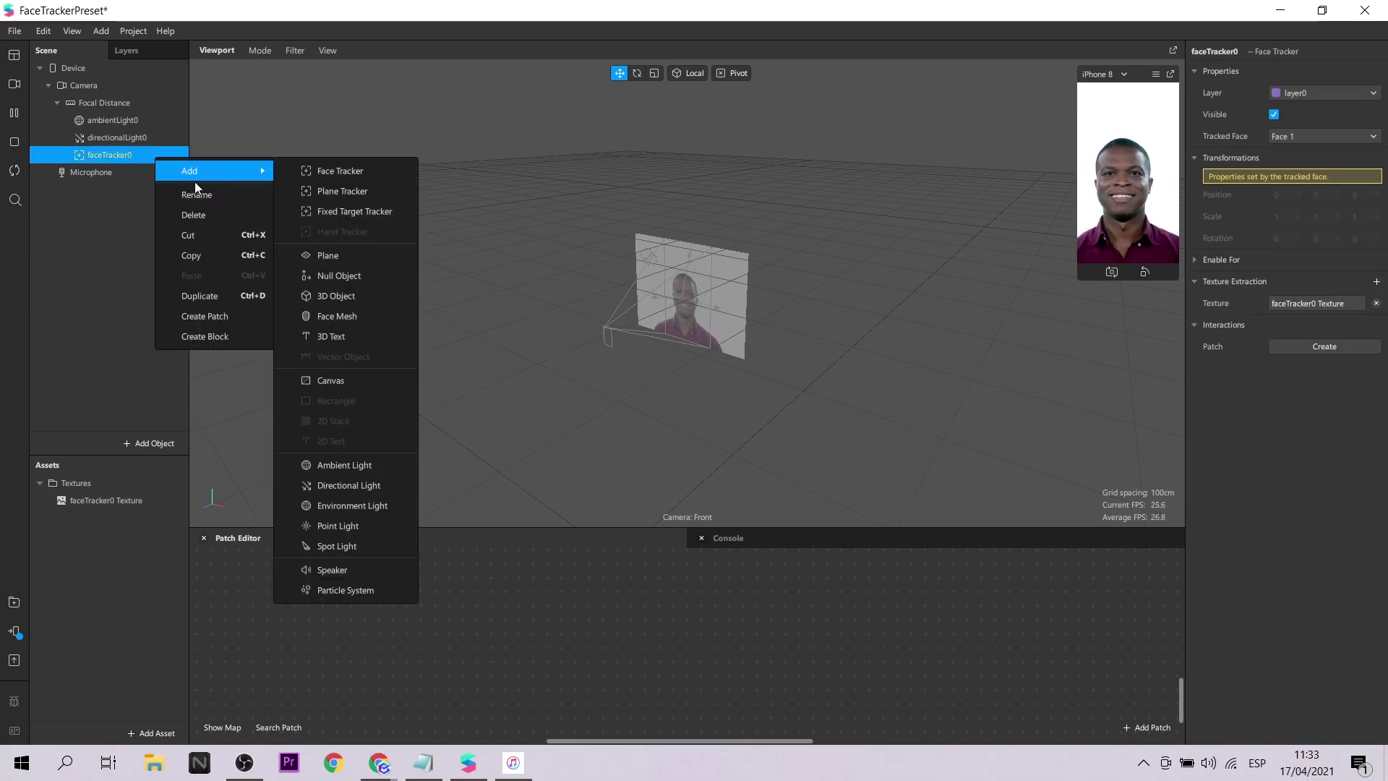
left_click(352, 316)
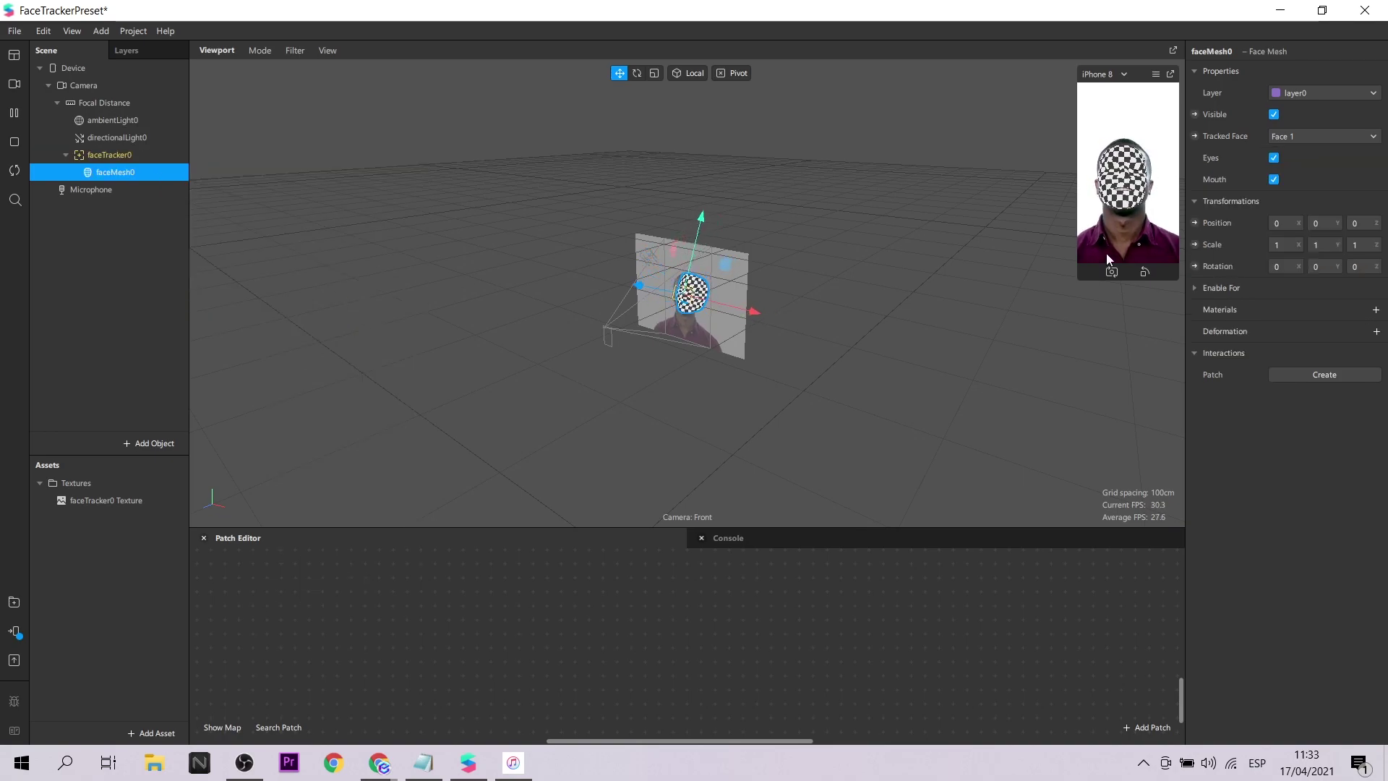
left_click(1275, 159)
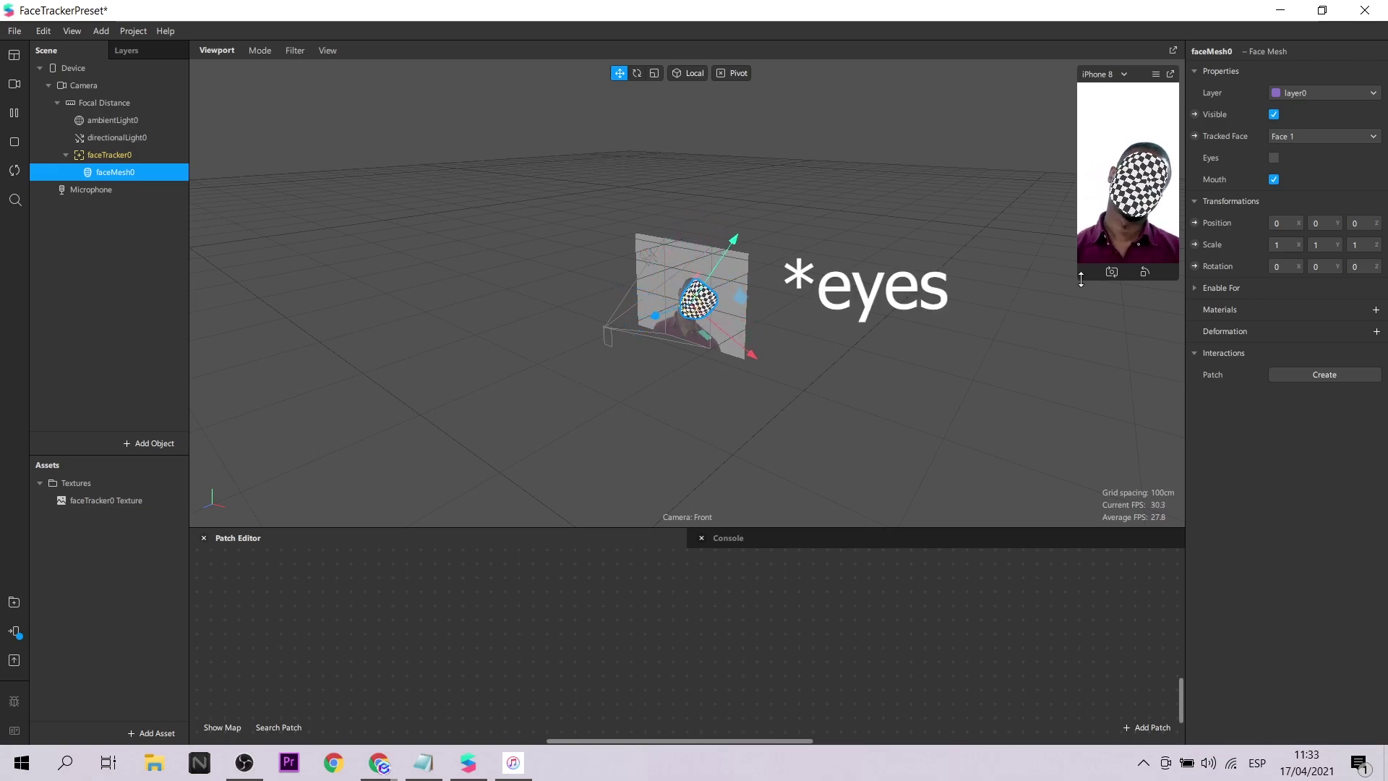
mouse_move(1076, 279)
left_mouse_down()
mouse_move(983, 375)
mouse_move(928, 470)
left_mouse_up()
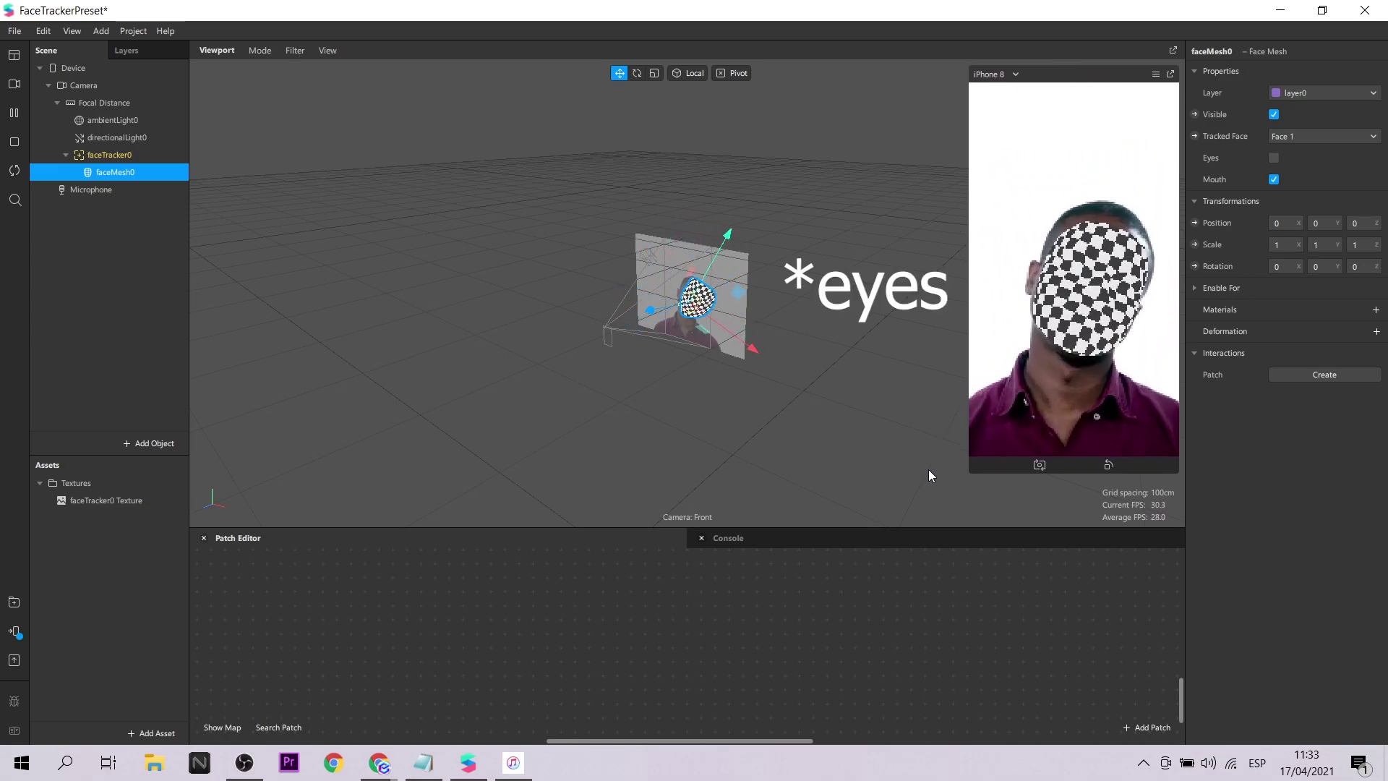
Give faceMesh0 a new material0 with Flat shader and faceTracker0 Texture
left_click(1375, 311)
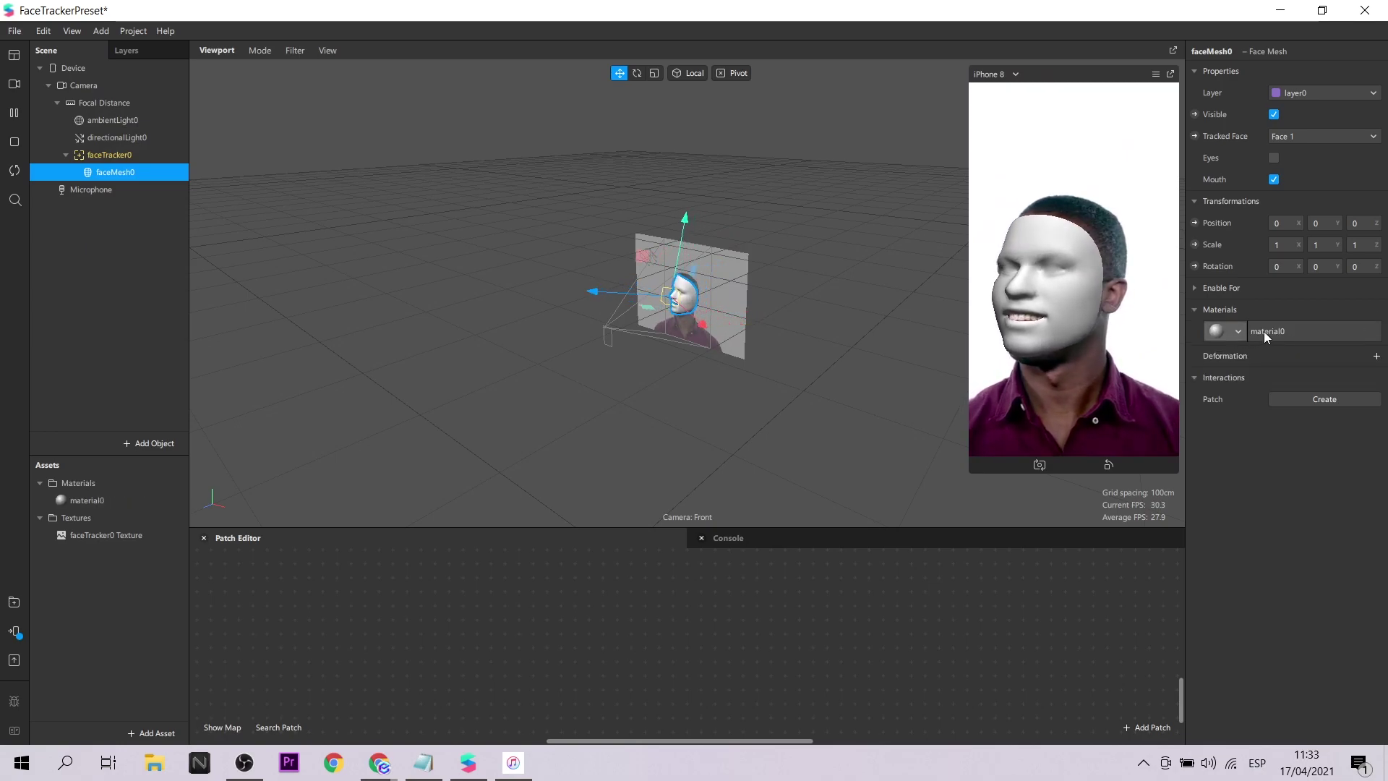
left_click(113, 500)
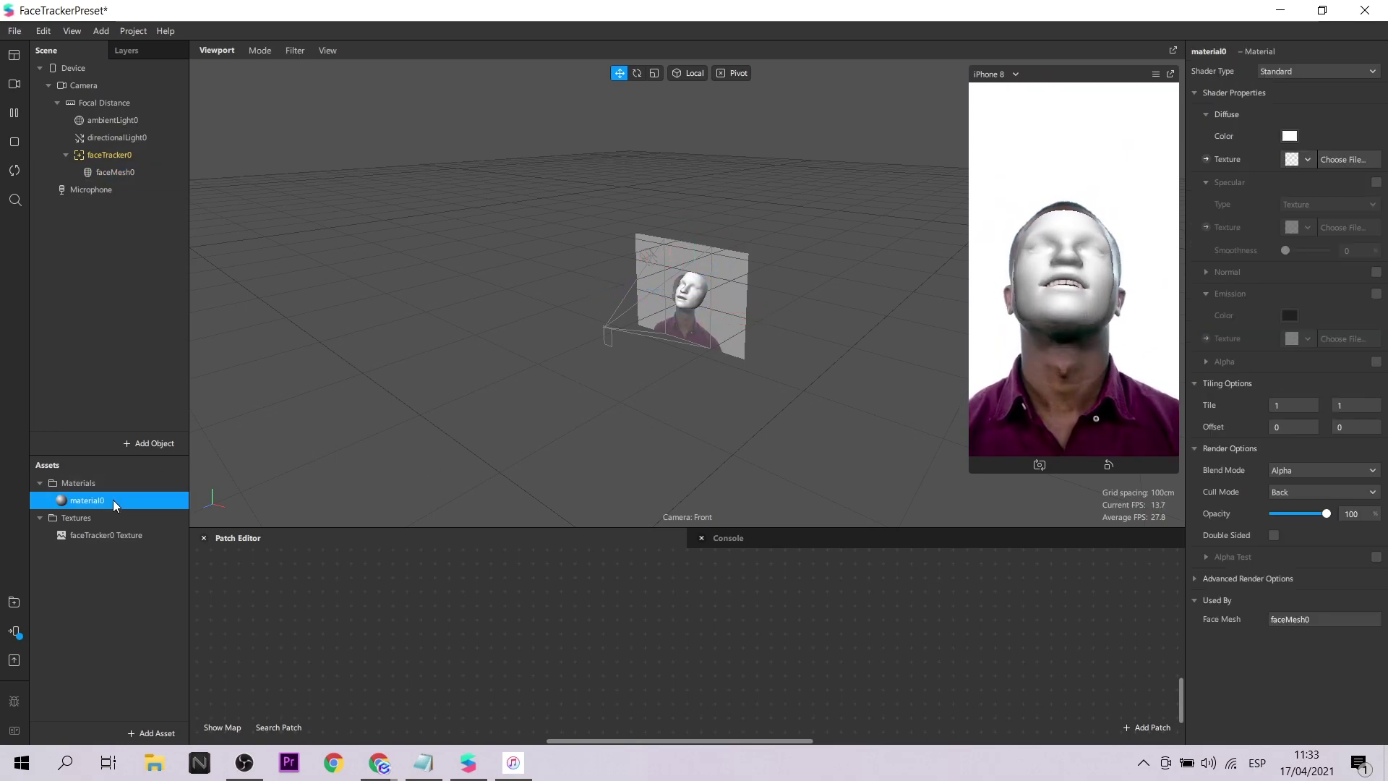
left_click(1299, 75)
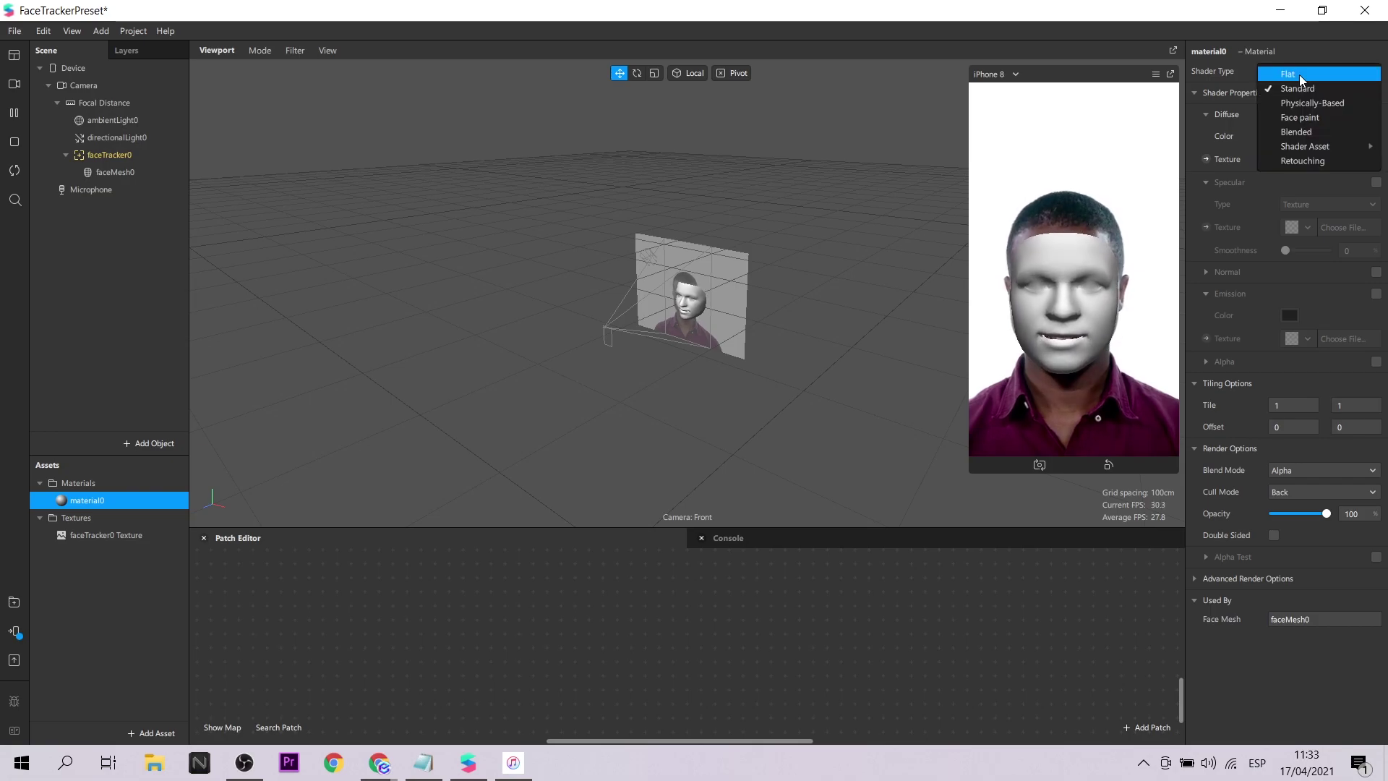
left_click(1299, 75)
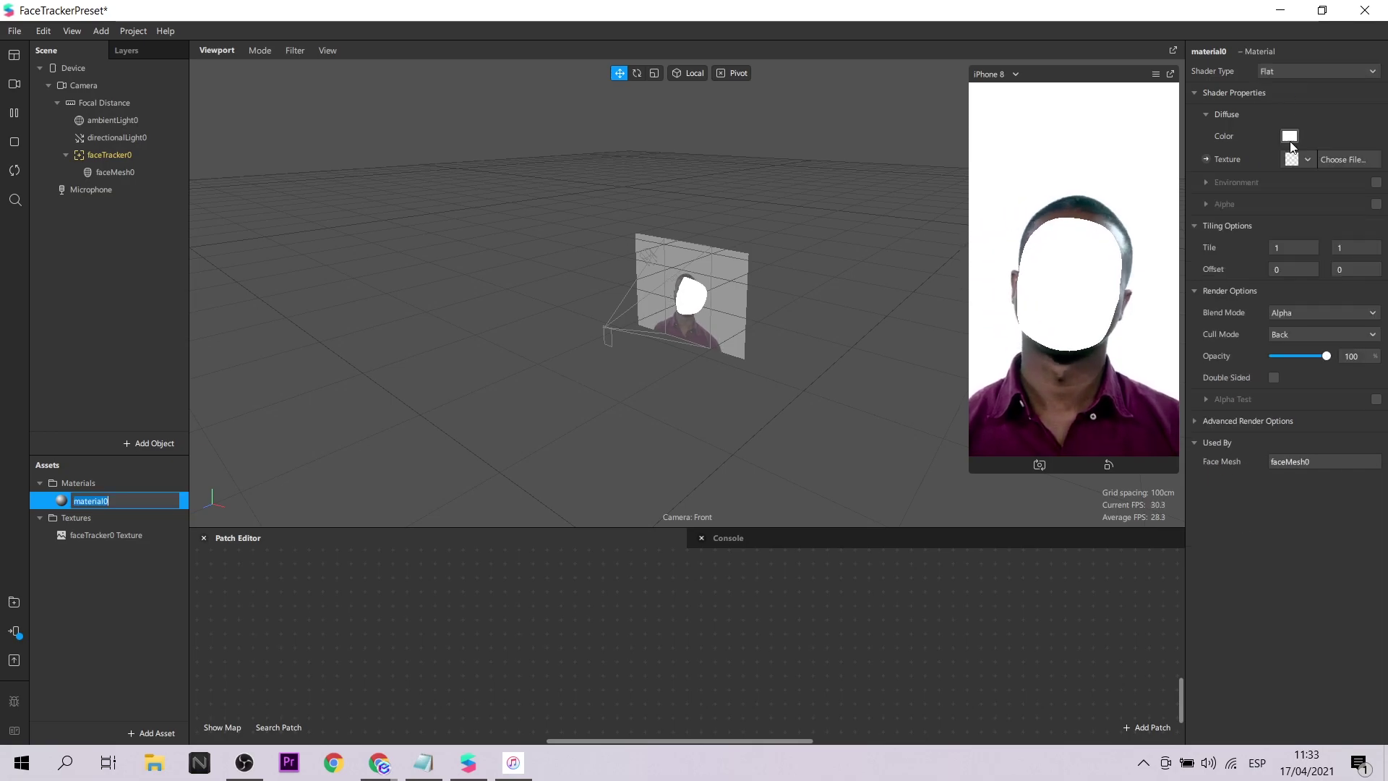
left_click(1305, 161)
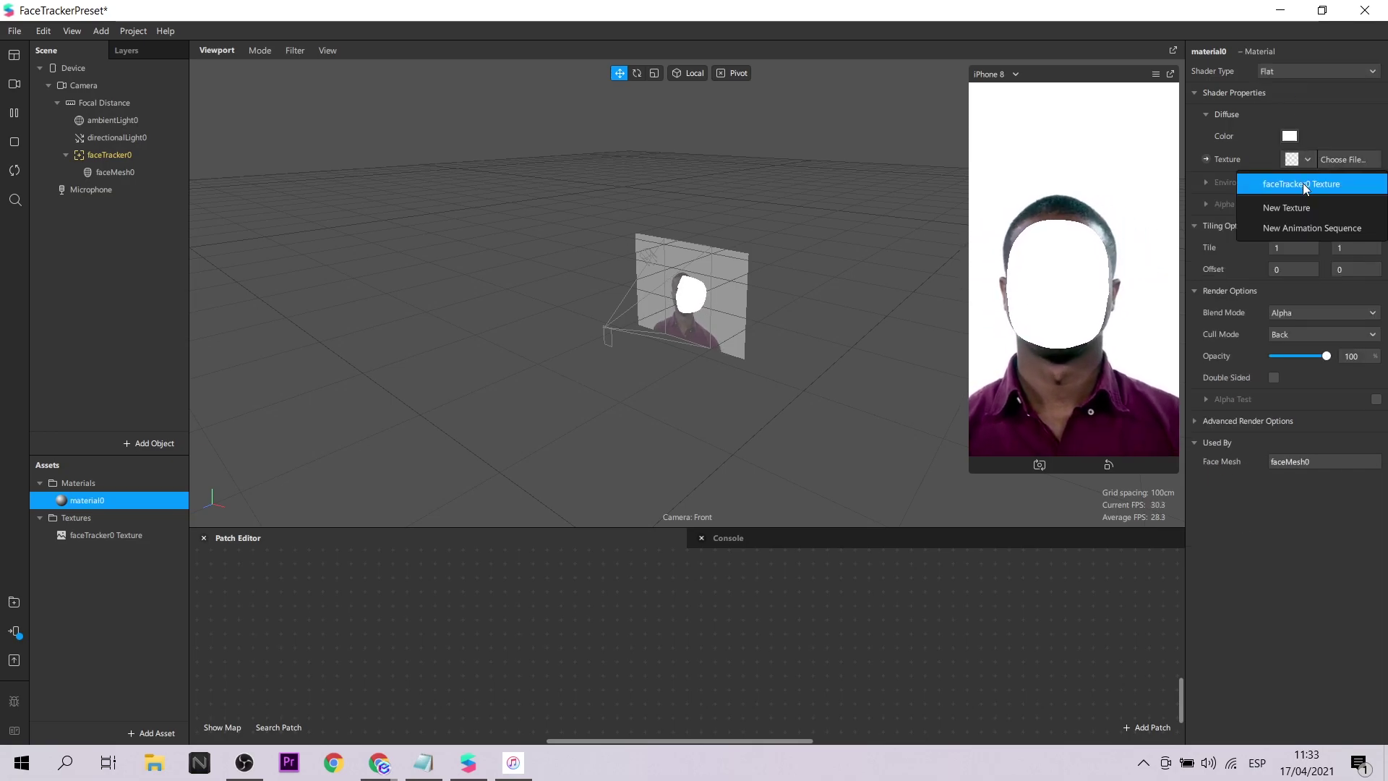
left_click(1303, 184)
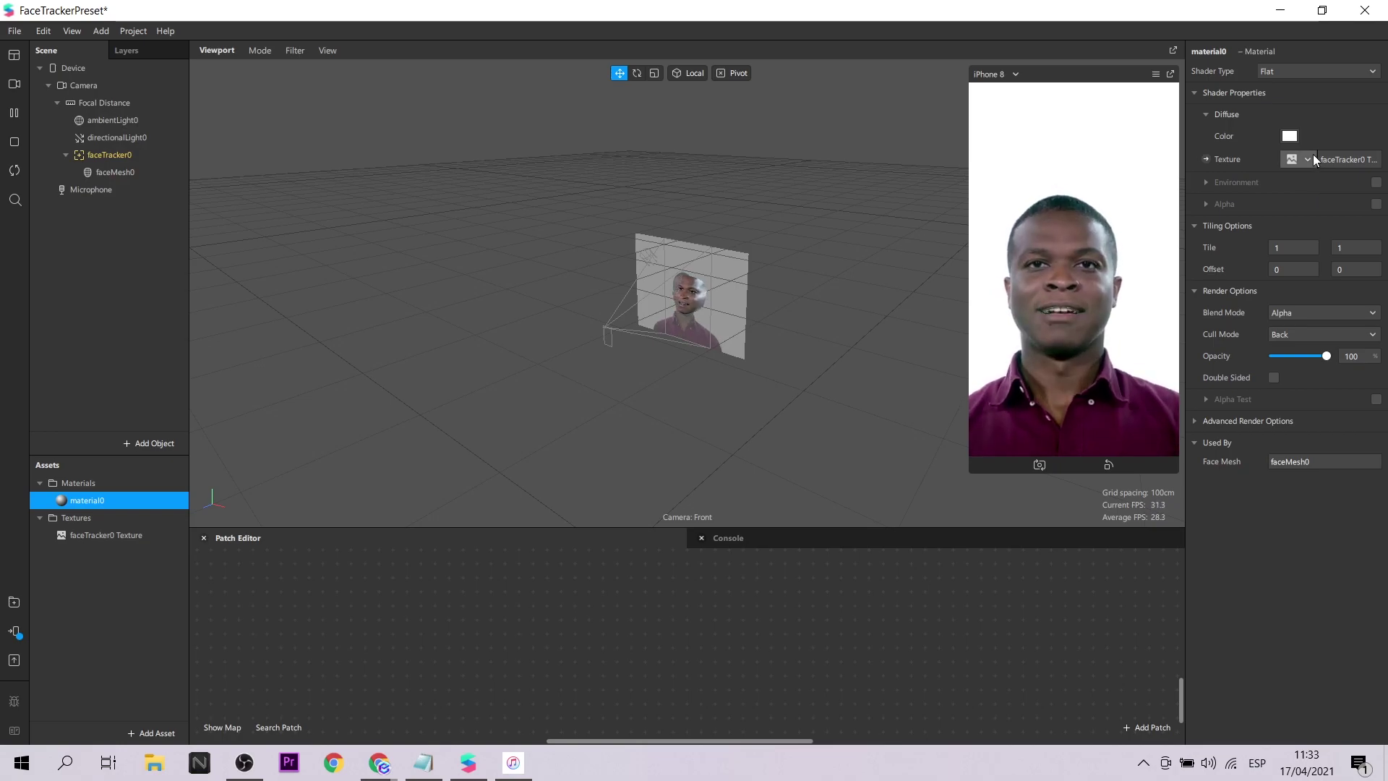
Enable Alpha on material0 and import ojo2 from the project folder as its Alpha Texture
key("F2")
left_click(1376, 204)
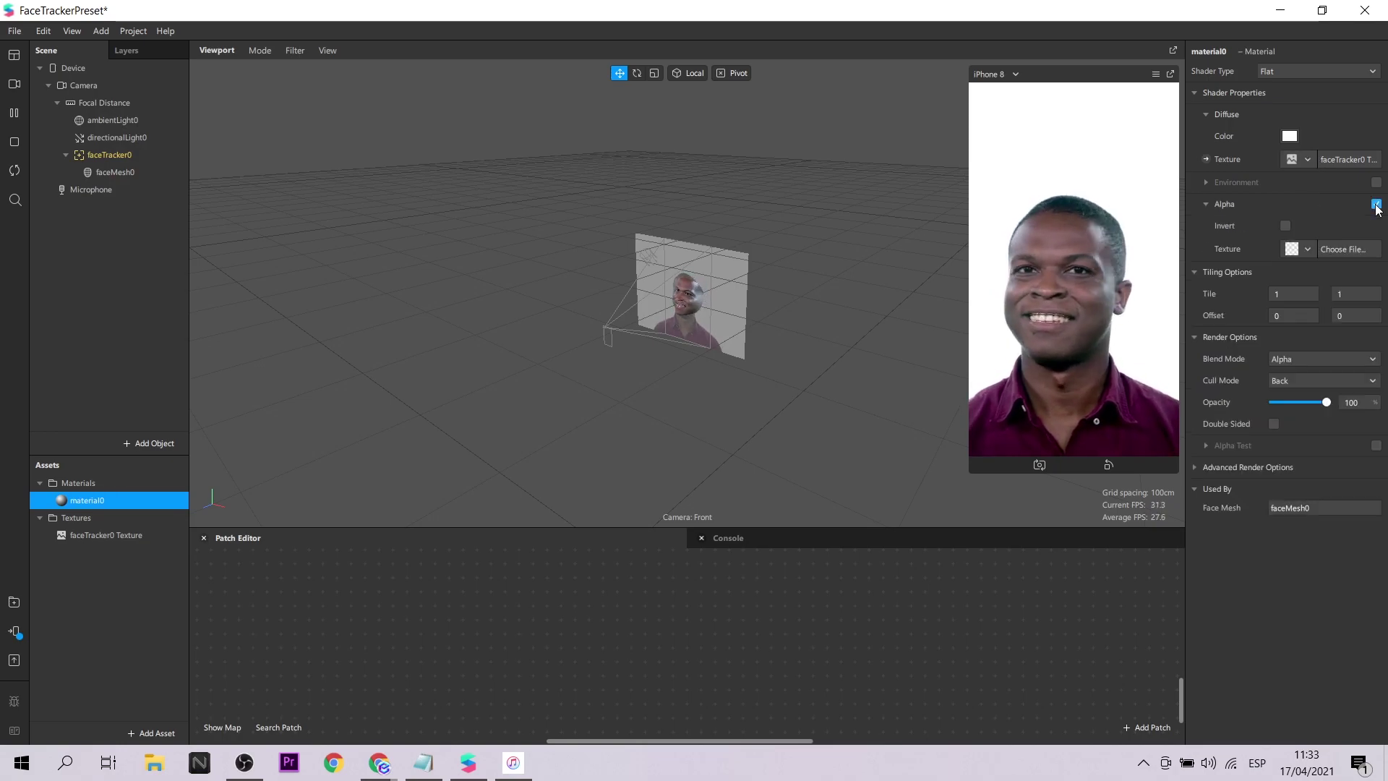
left_click(1308, 248)
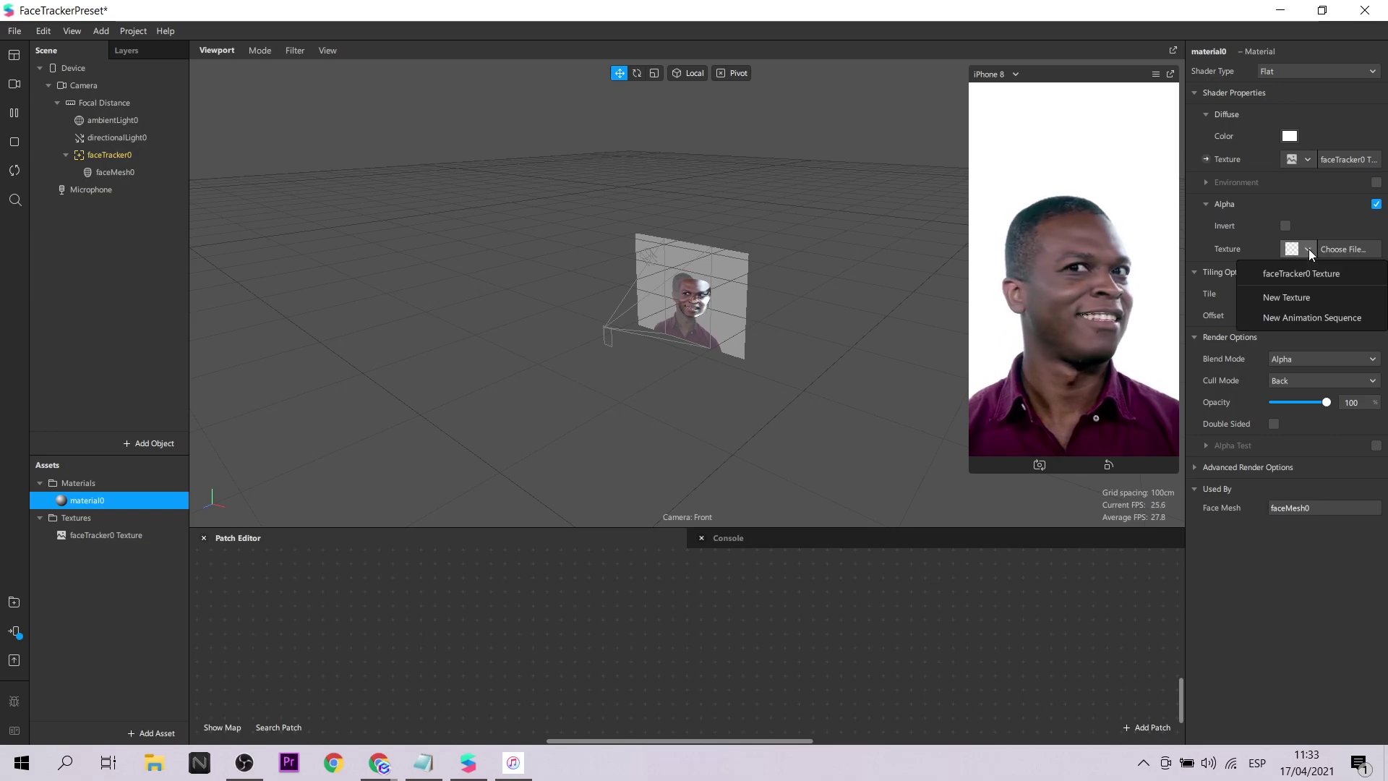
left_click(1294, 297)
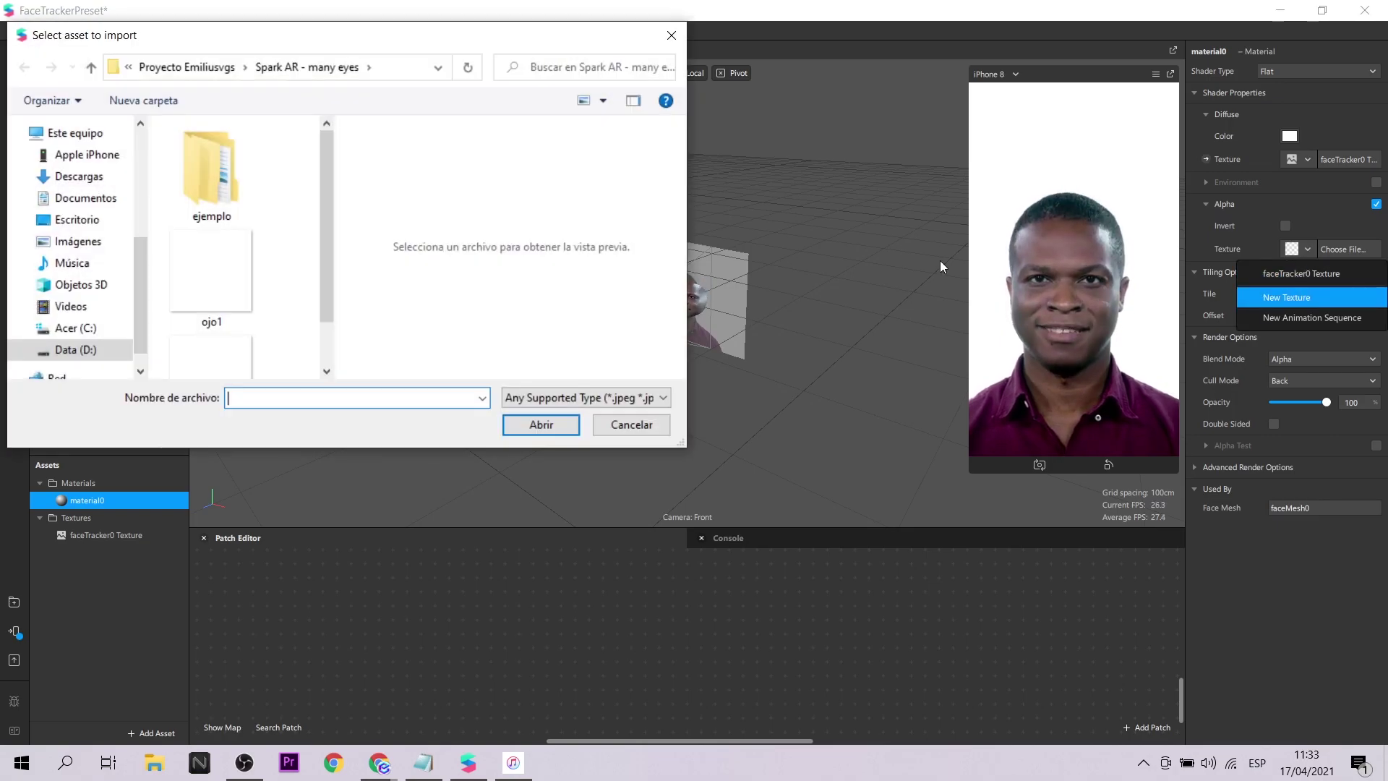
scroll(320, 280, "down", 1)
left_click(223, 306)
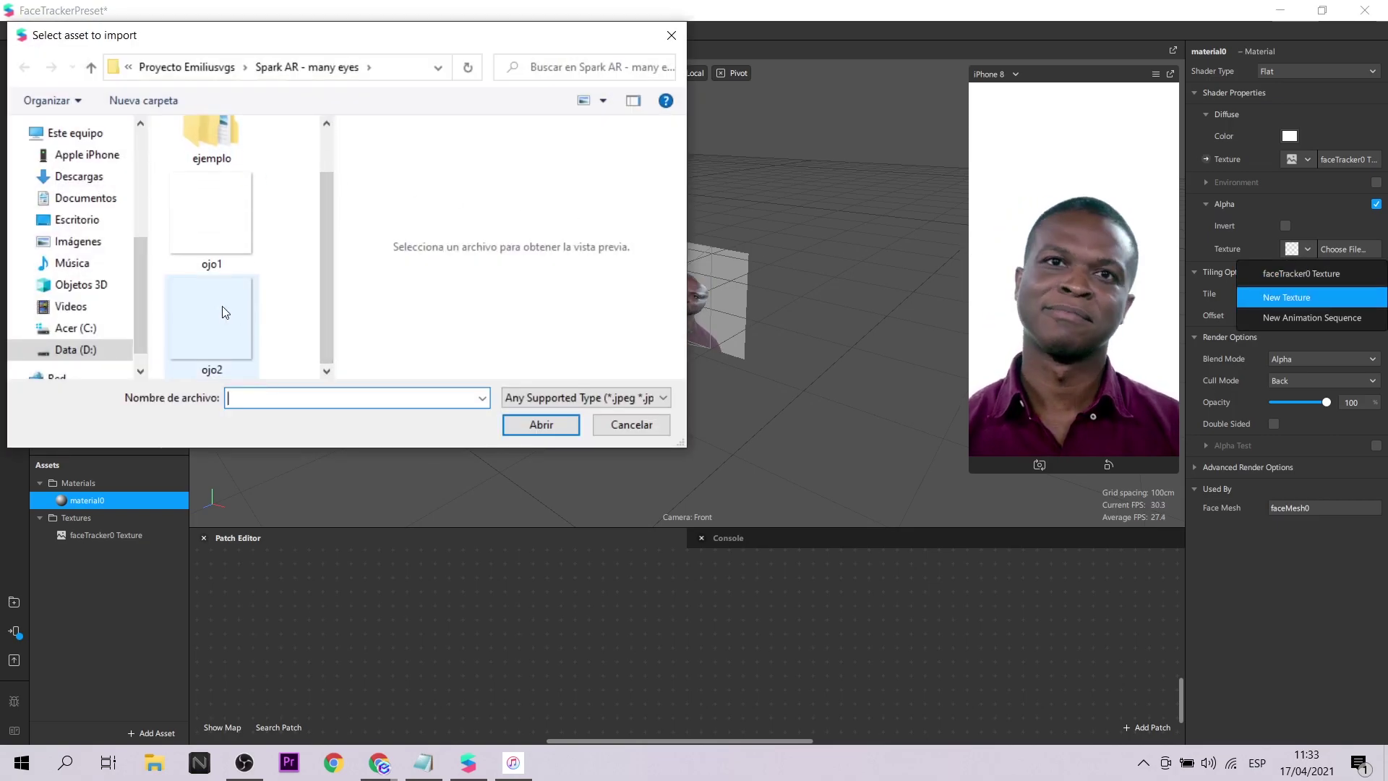
left_click(527, 424)
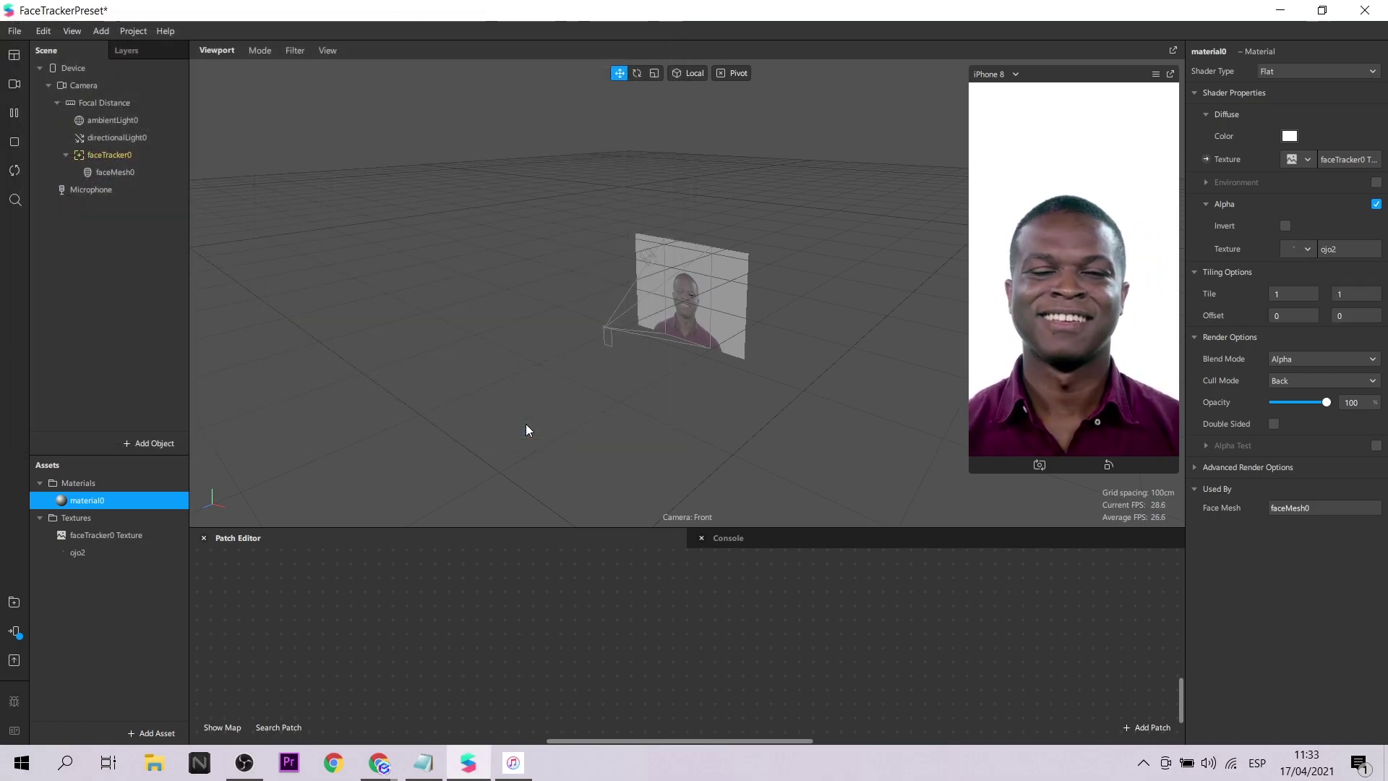
Select faceMesh0 and play then pause the preview to check the floating eye
left_click(14, 169)
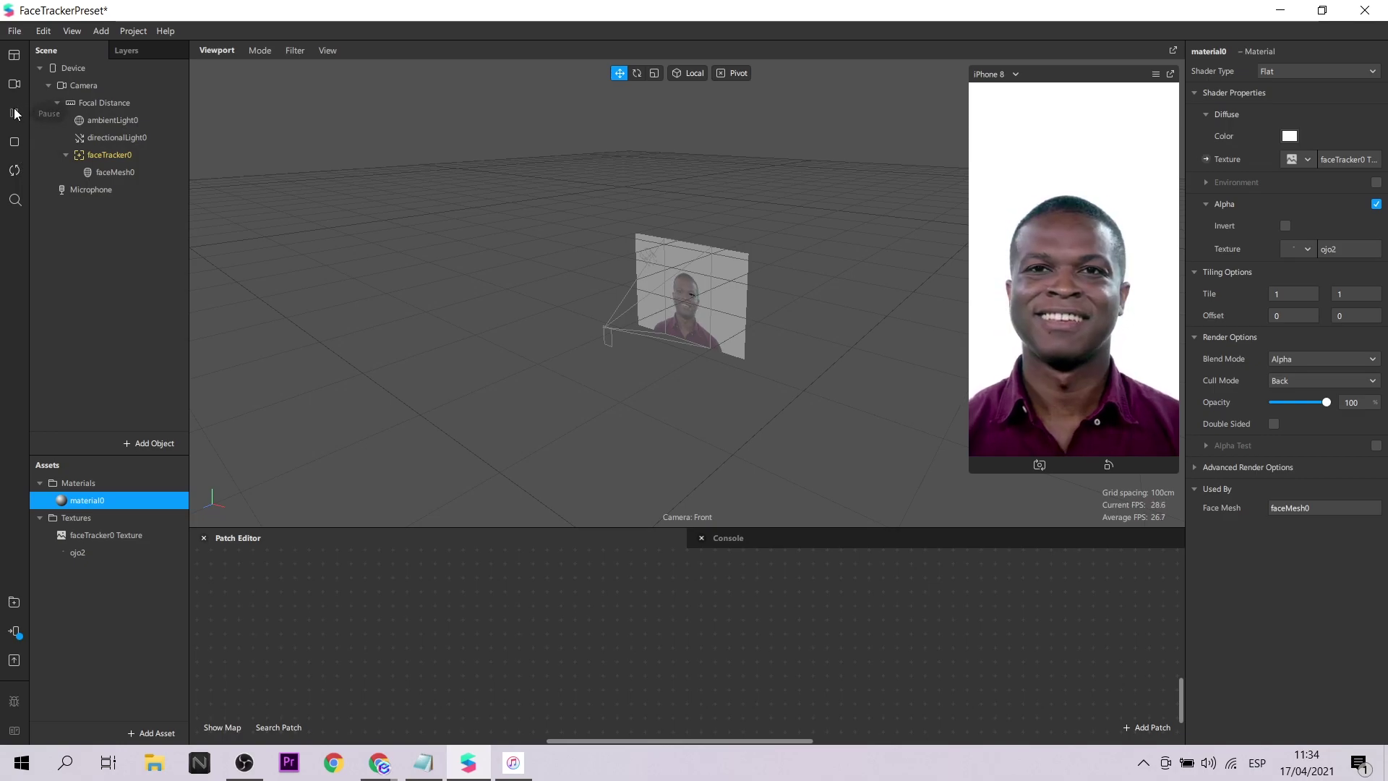
left_click(106, 172)
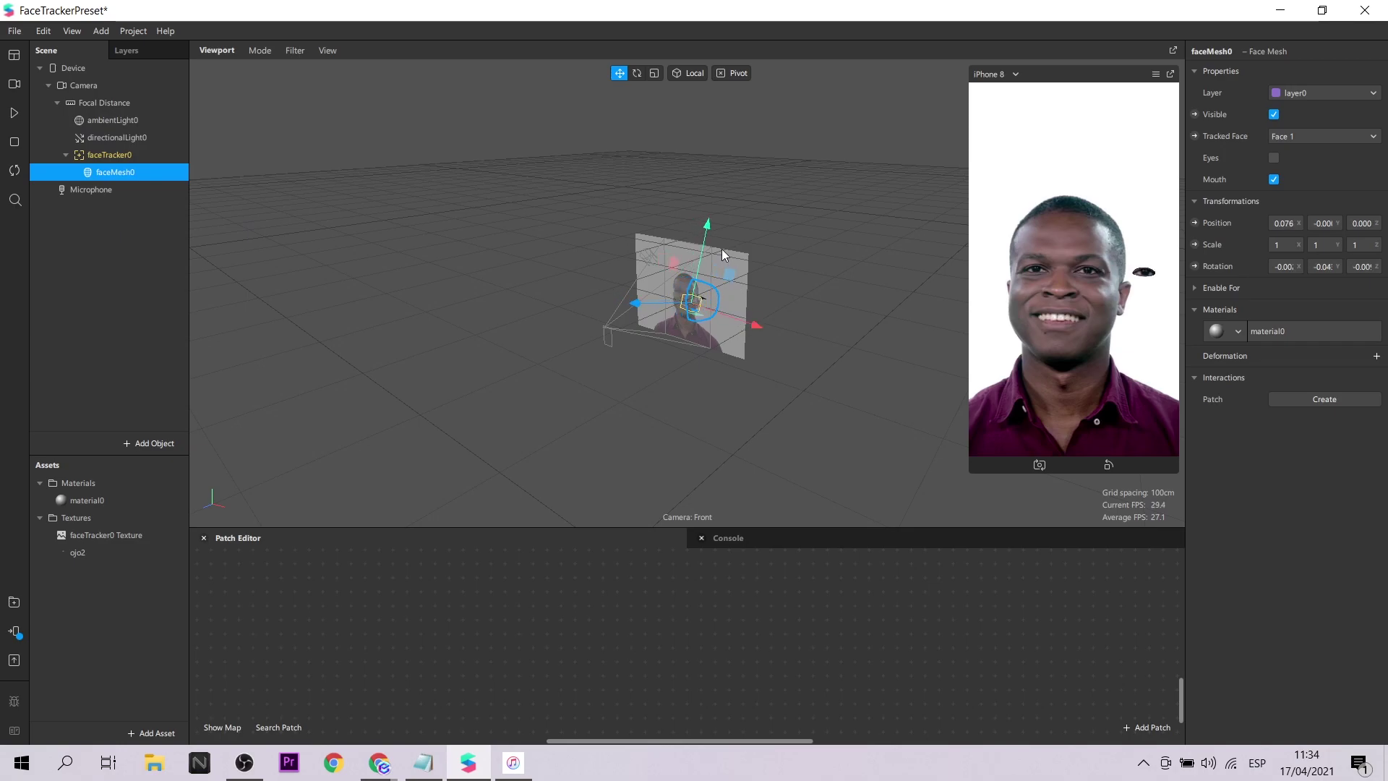
left_click(15, 114)
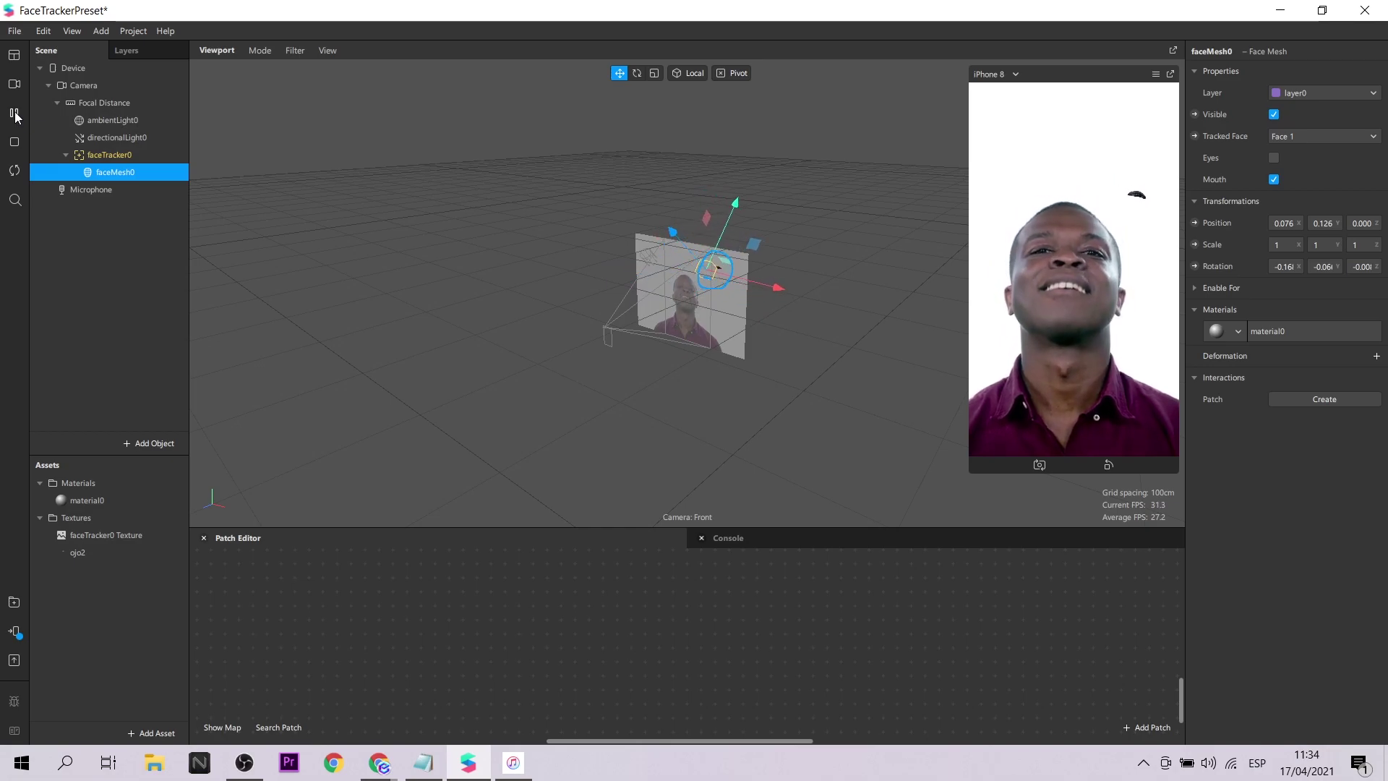
left_click(12, 115)
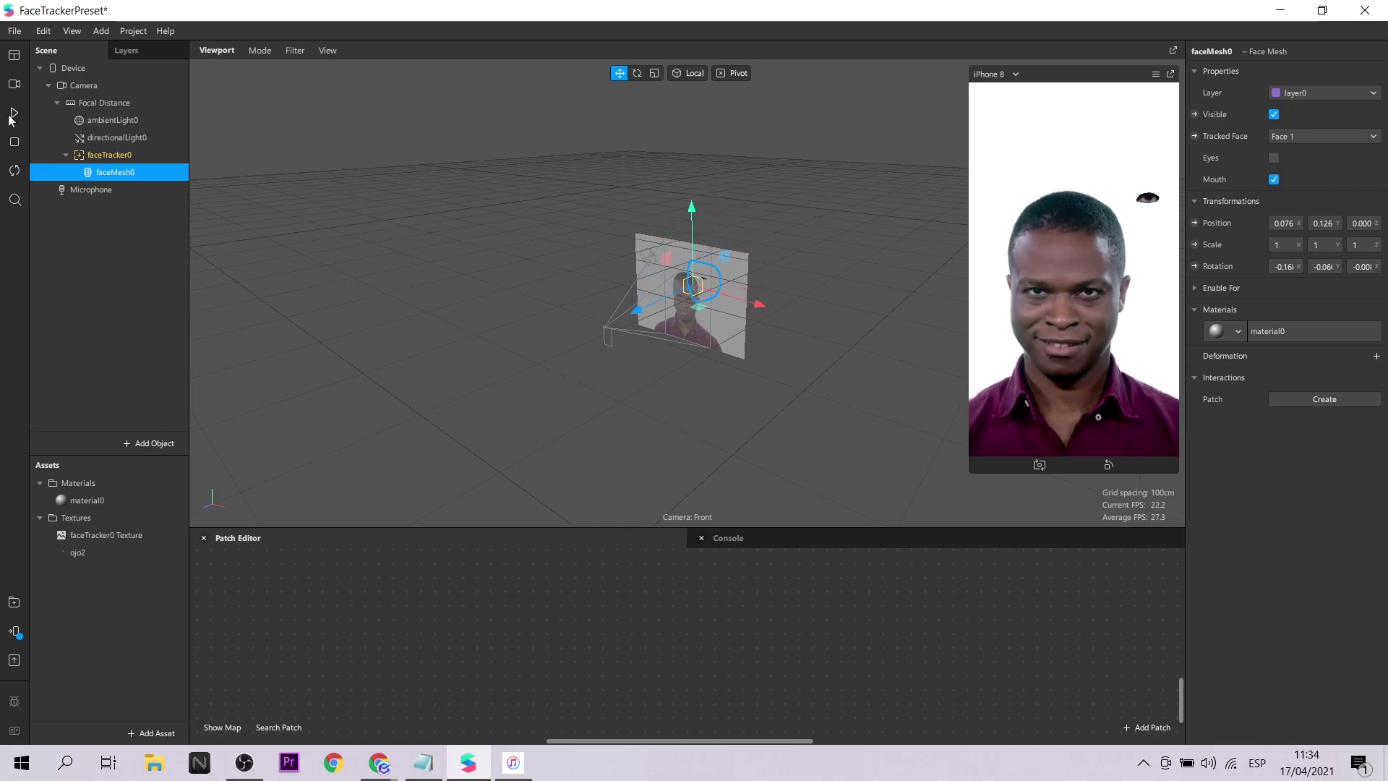
Duplicate faceMesh0 into faceMesh1, then reselect the original faceMesh0
right_click(120, 174)
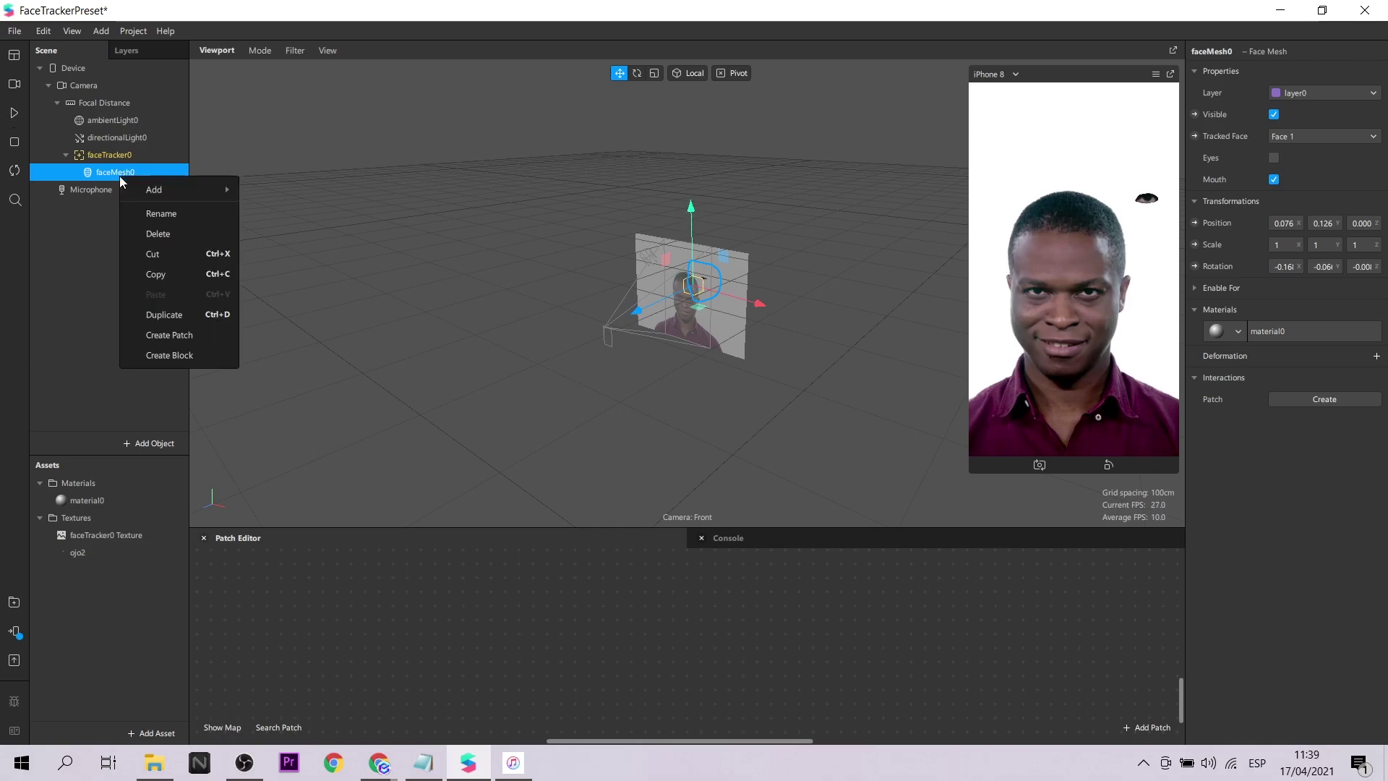
left_click(194, 314)
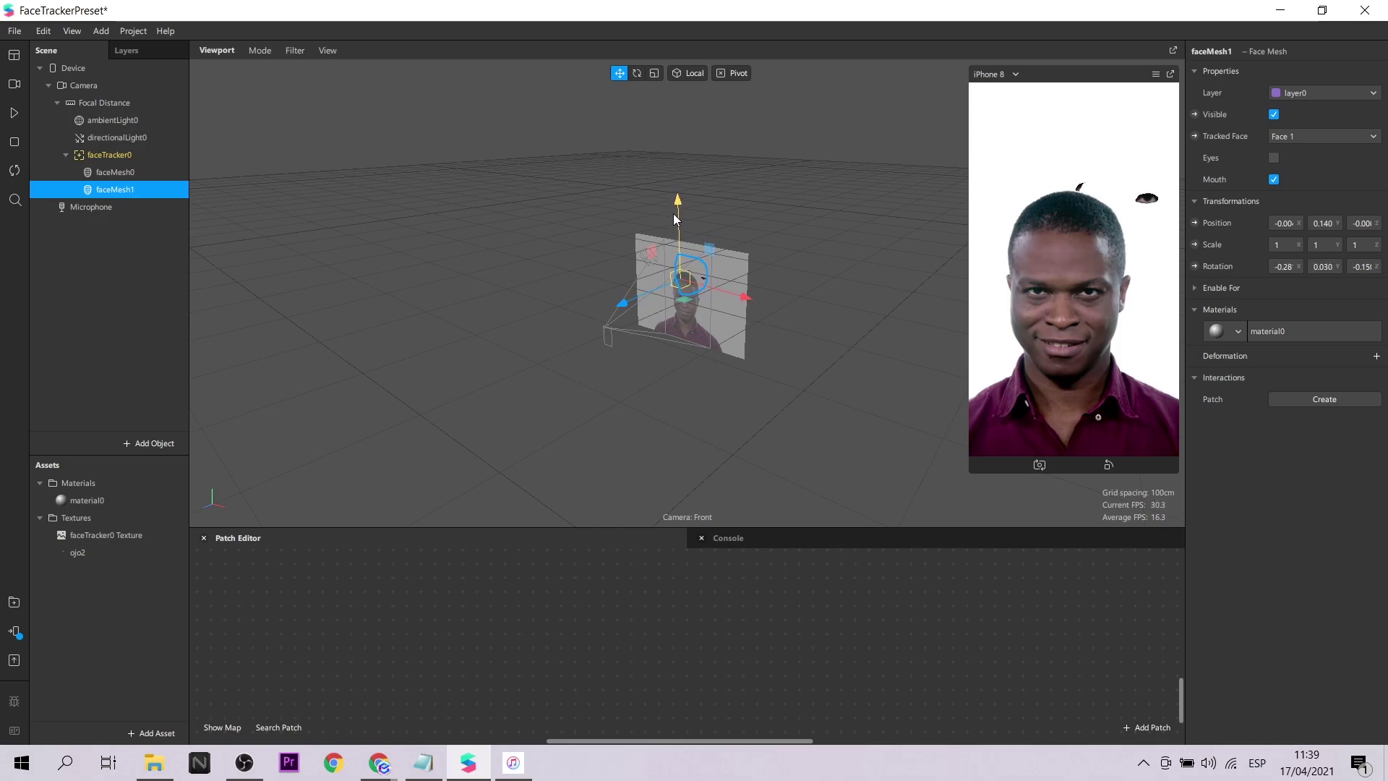
left_click(119, 173)
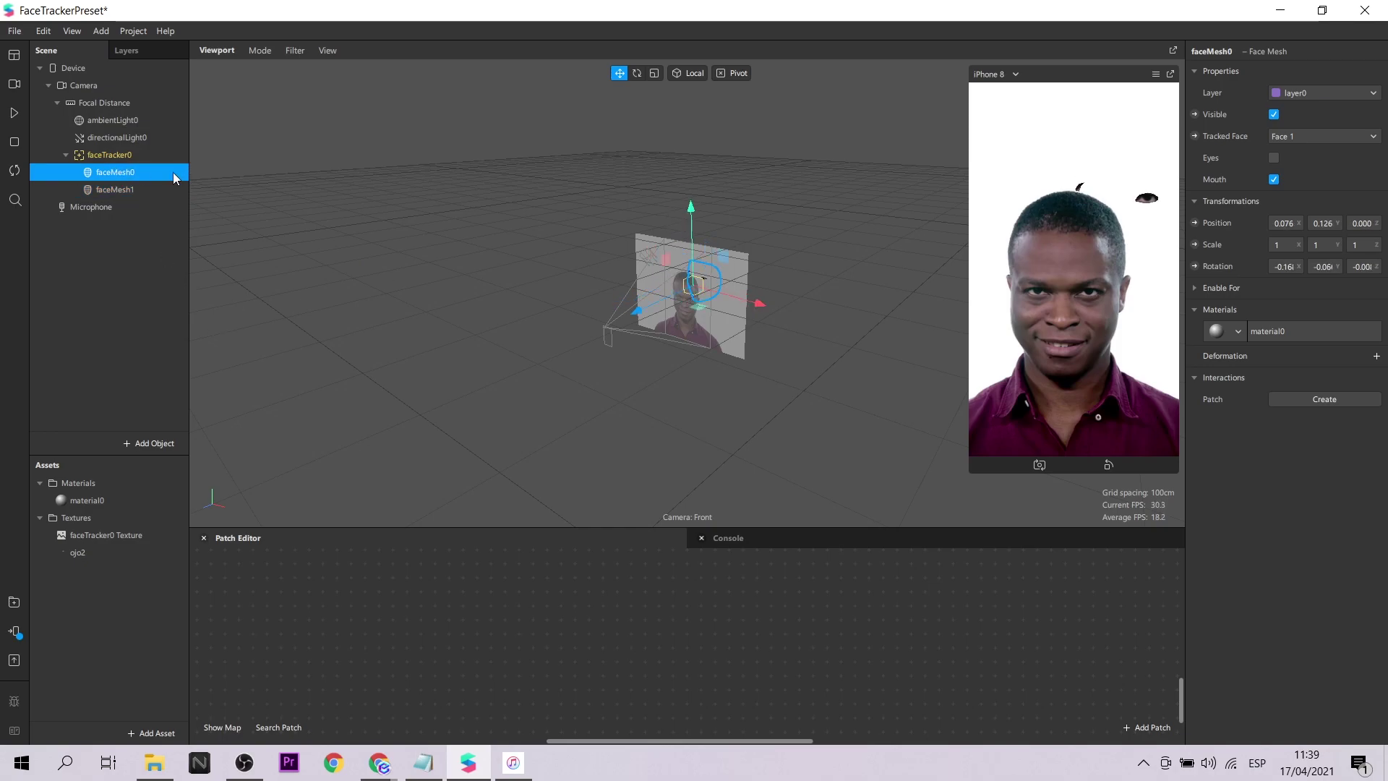
Review material0's advanced render options, then duplicate the faceMesh1 eye mesh
double_click(99, 504)
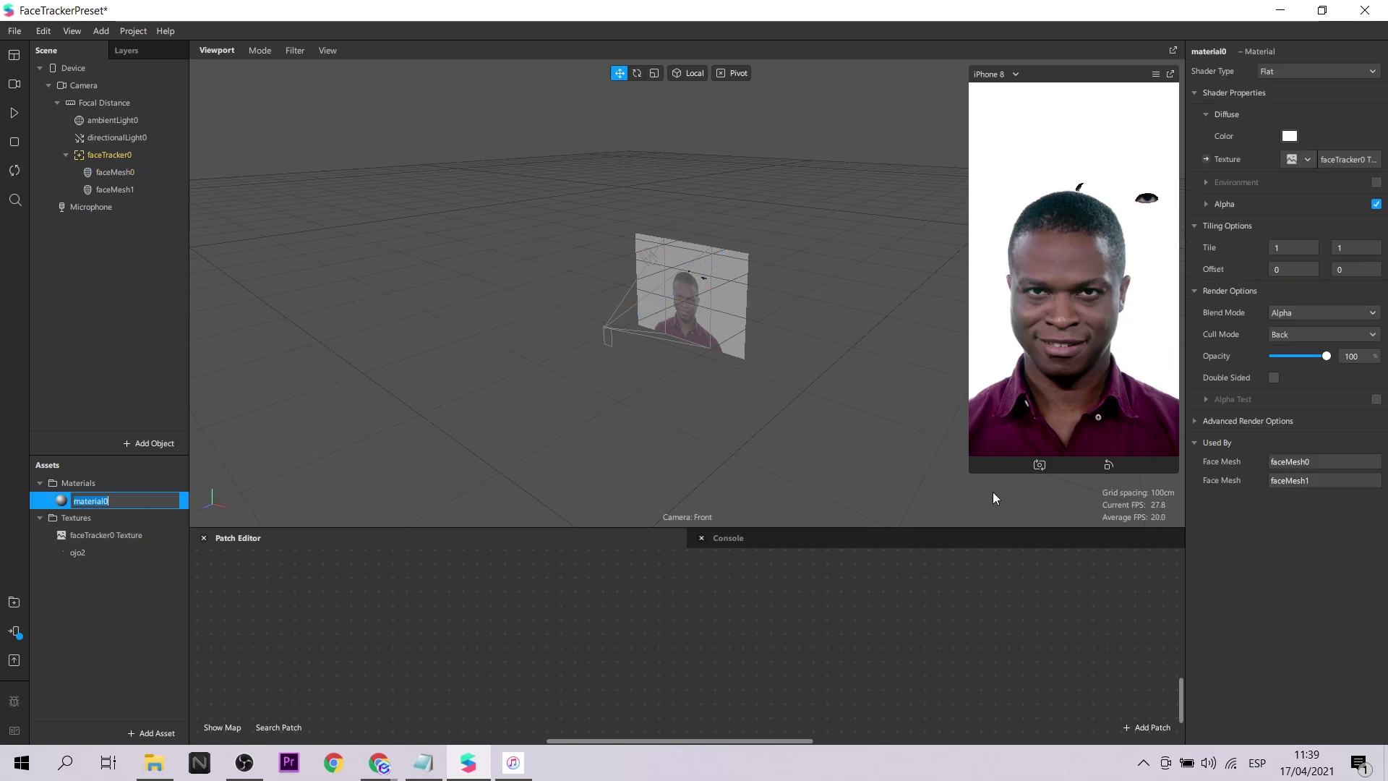
left_click(1195, 421)
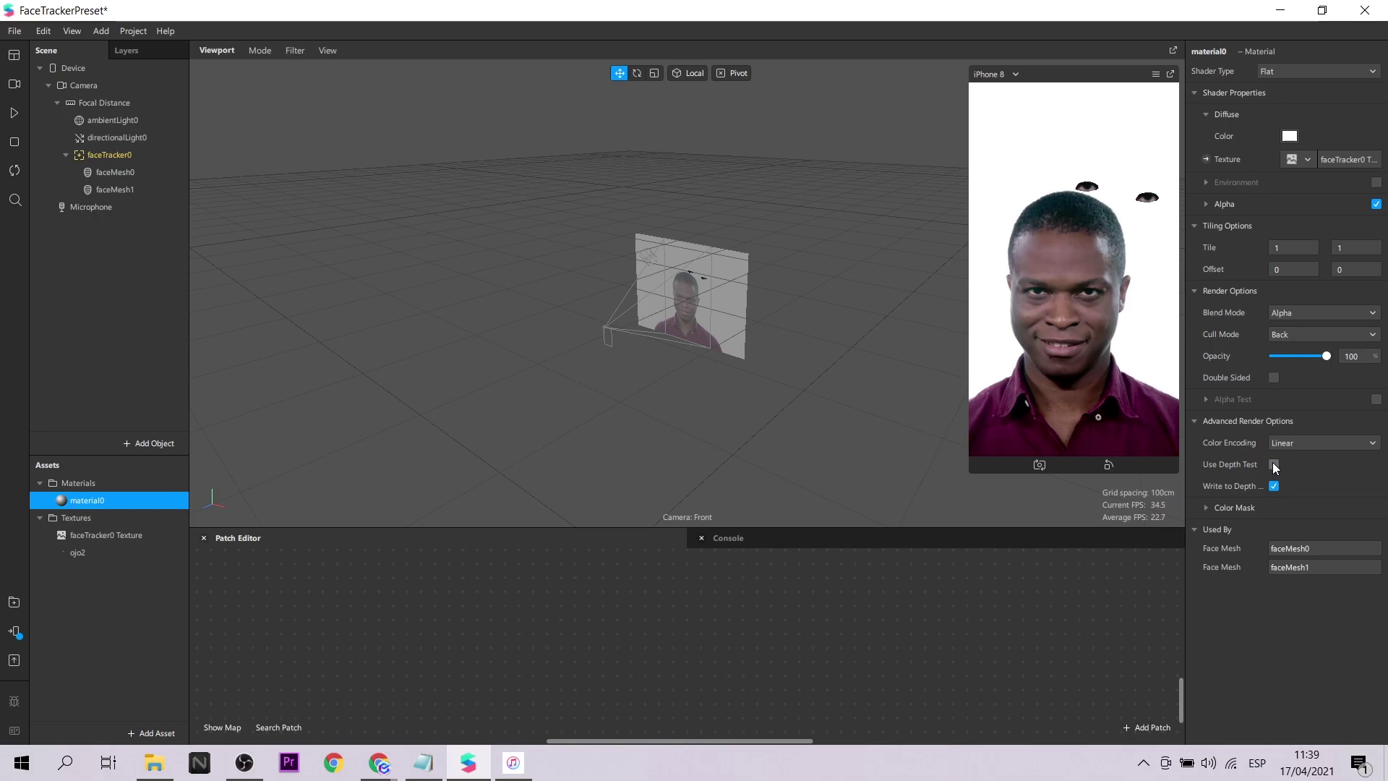
left_click(124, 197)
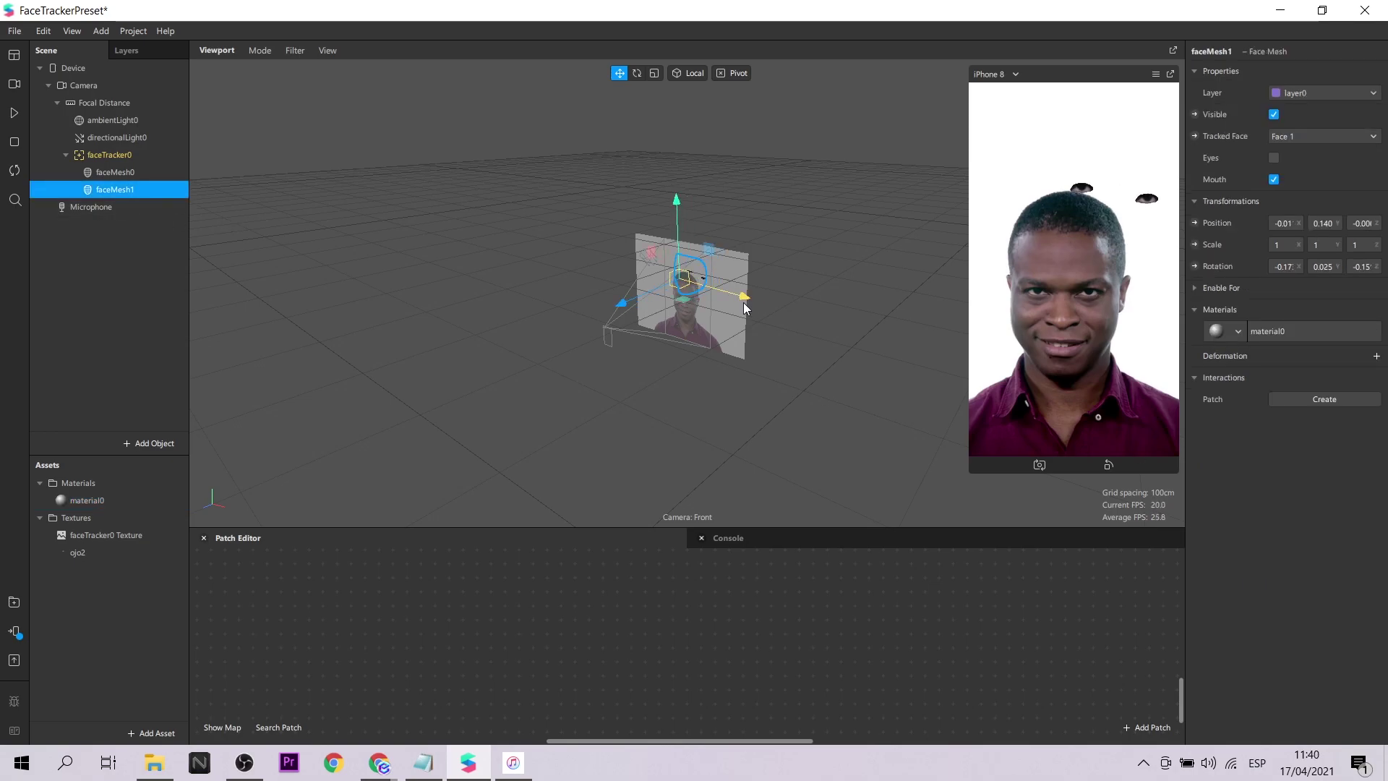
key("ctrl+d")
key("ctrl+d")
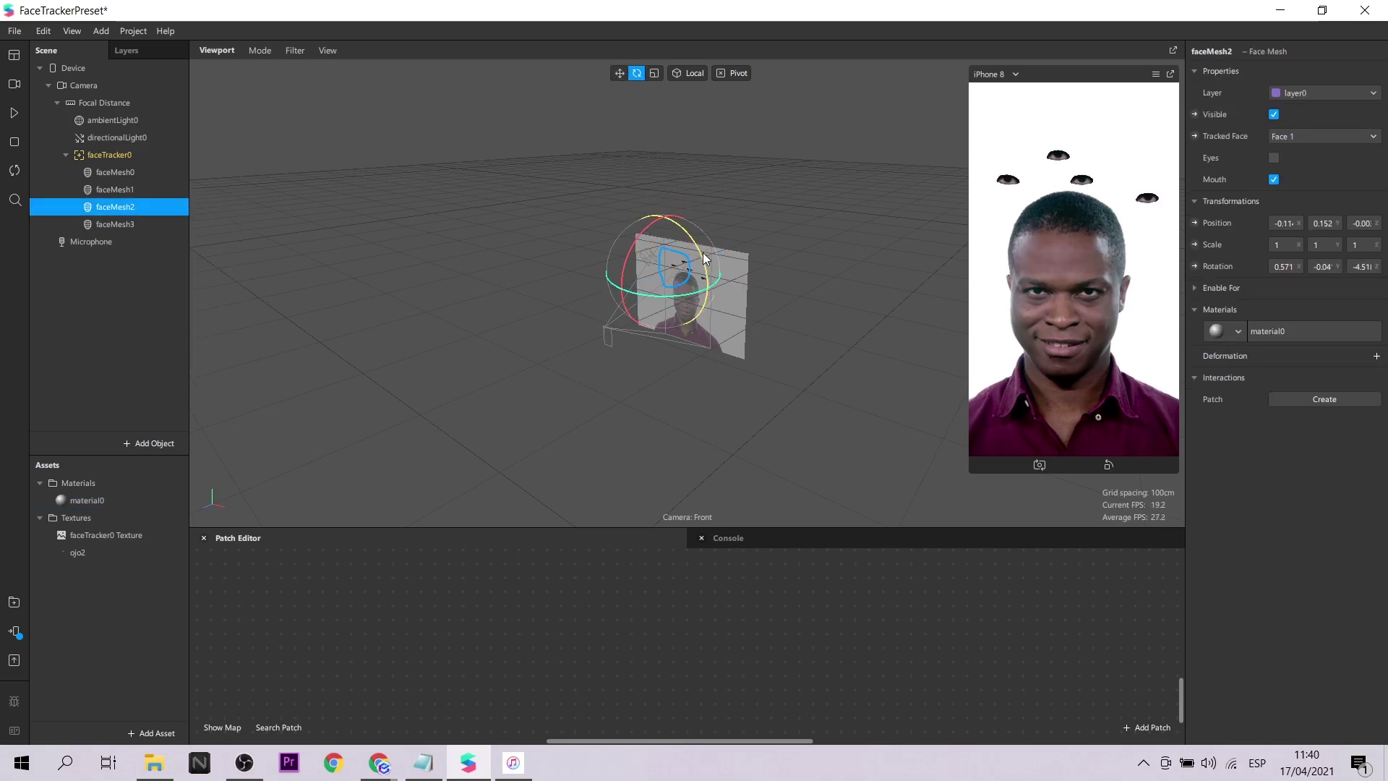
Duplicate faceMesh1 repeatedly to create copies faceMesh4 through faceMesh8
right_click(130, 212)
left_click(217, 360)
right_click(150, 184)
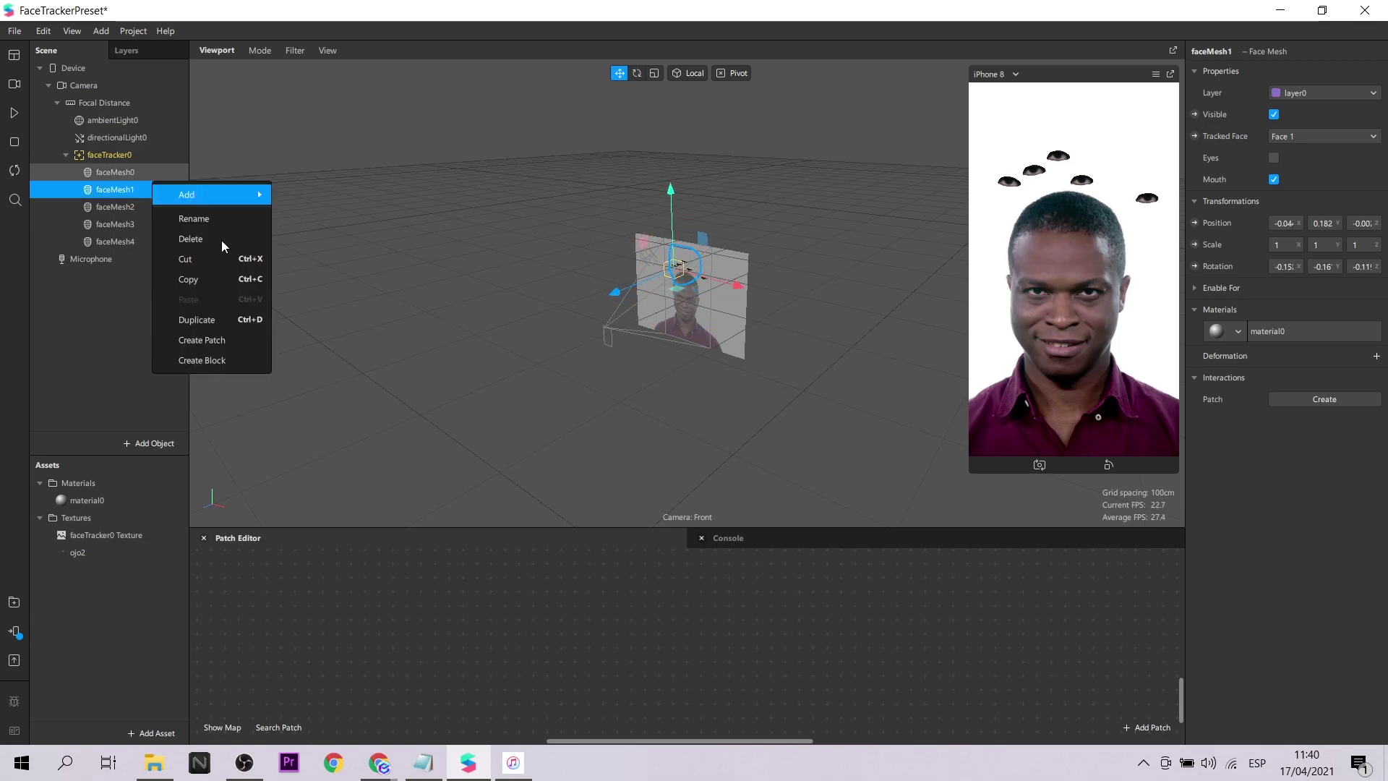
left_click(216, 330)
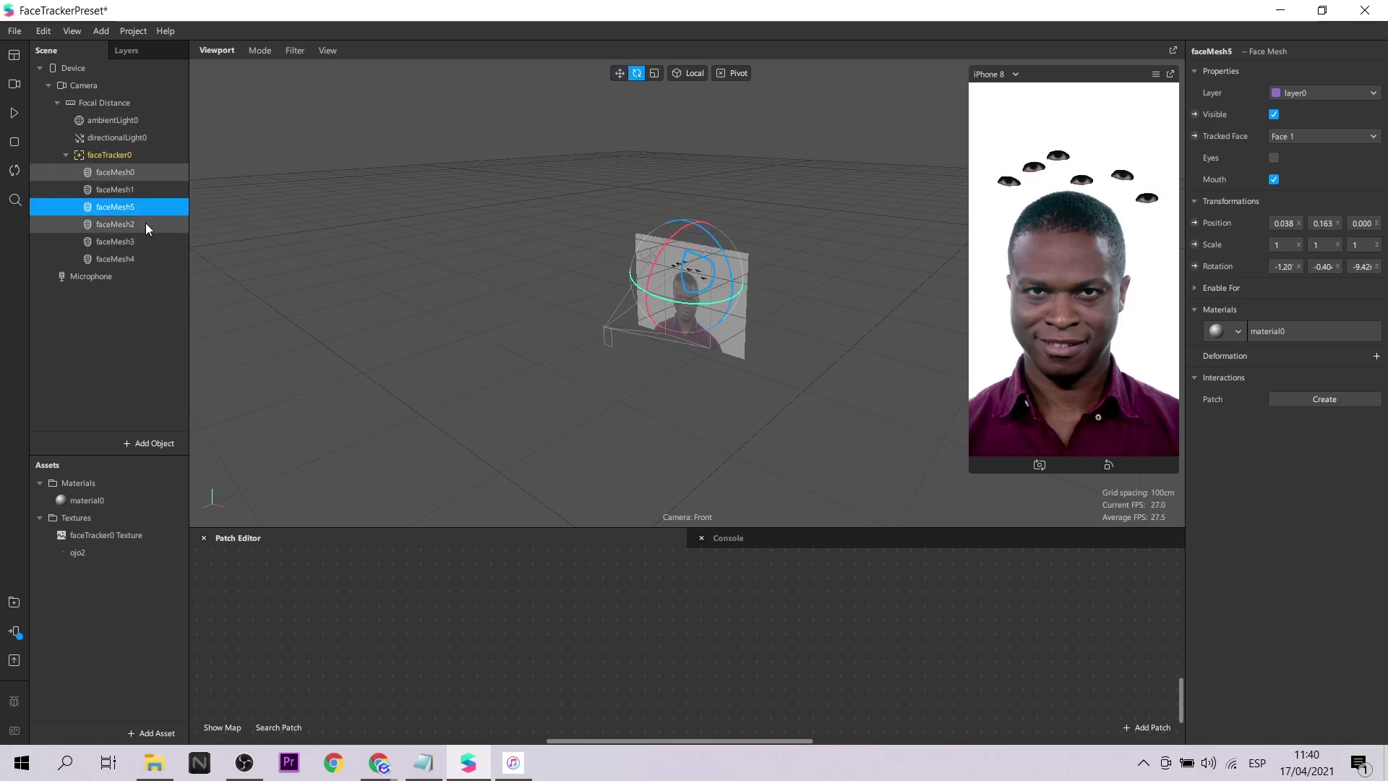
left_click(144, 189)
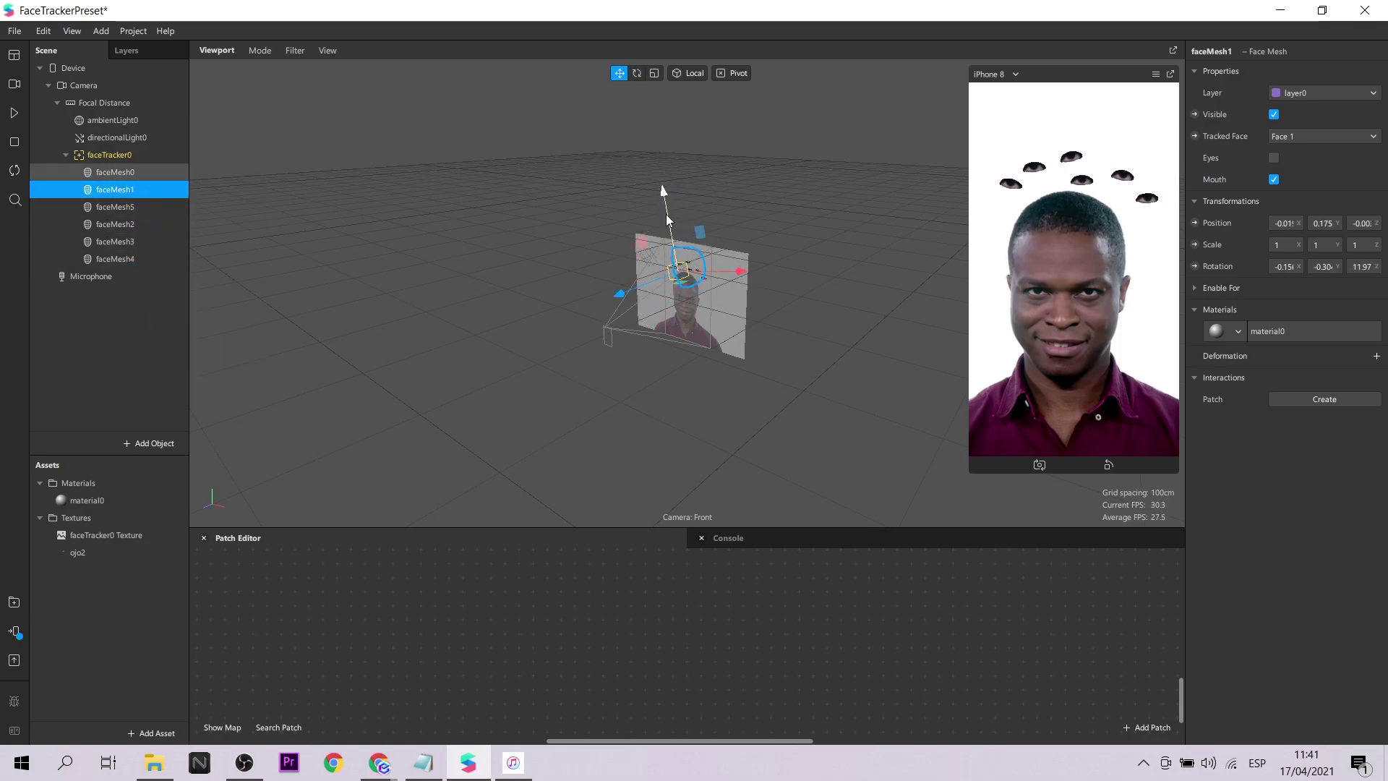
key("ctrl+d")
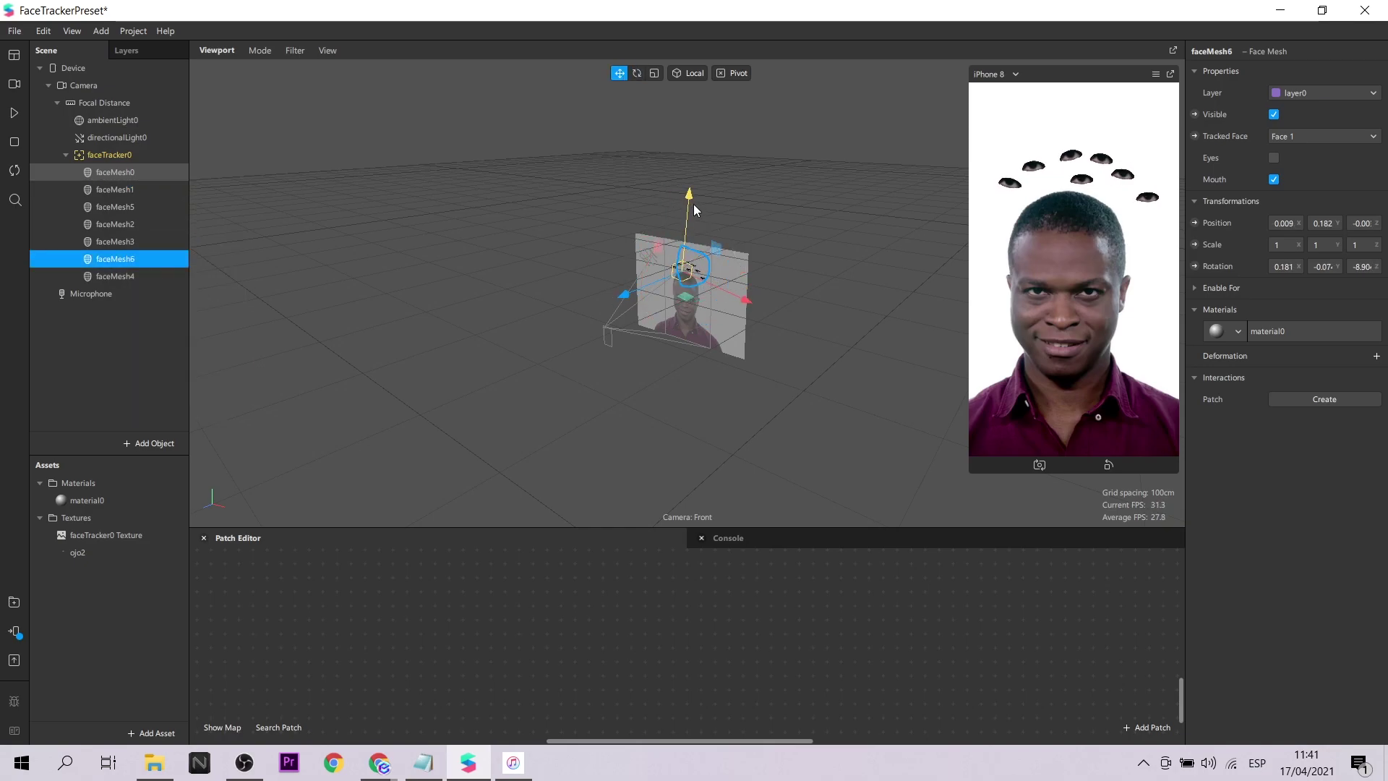
key("ctrl+d")
key("ctrl+d")
key("w")
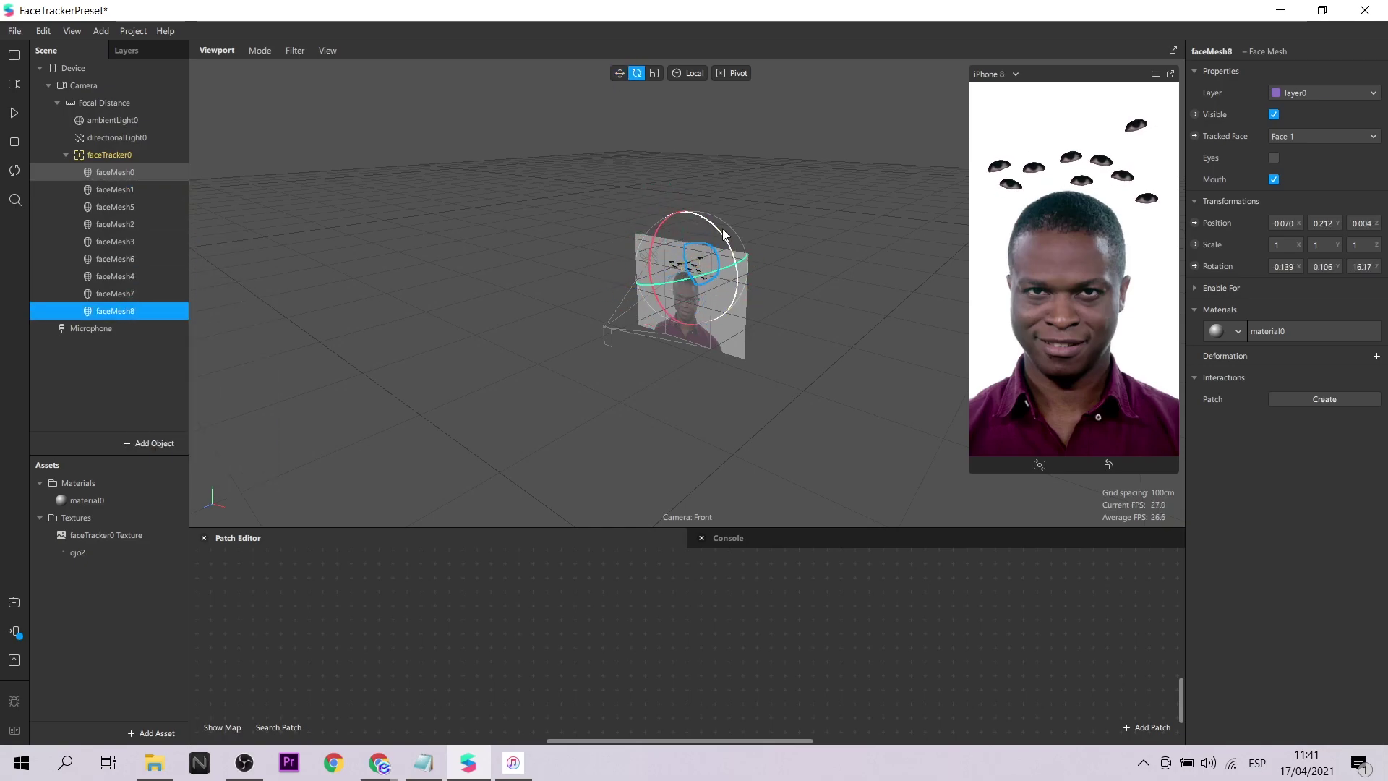
Select all eye meshes faceMesh0 to faceMesh8 and duplicate them together
left_click(116, 172)
left_click(116, 311, "shift")
right_click(130, 310)
left_click(222, 454)
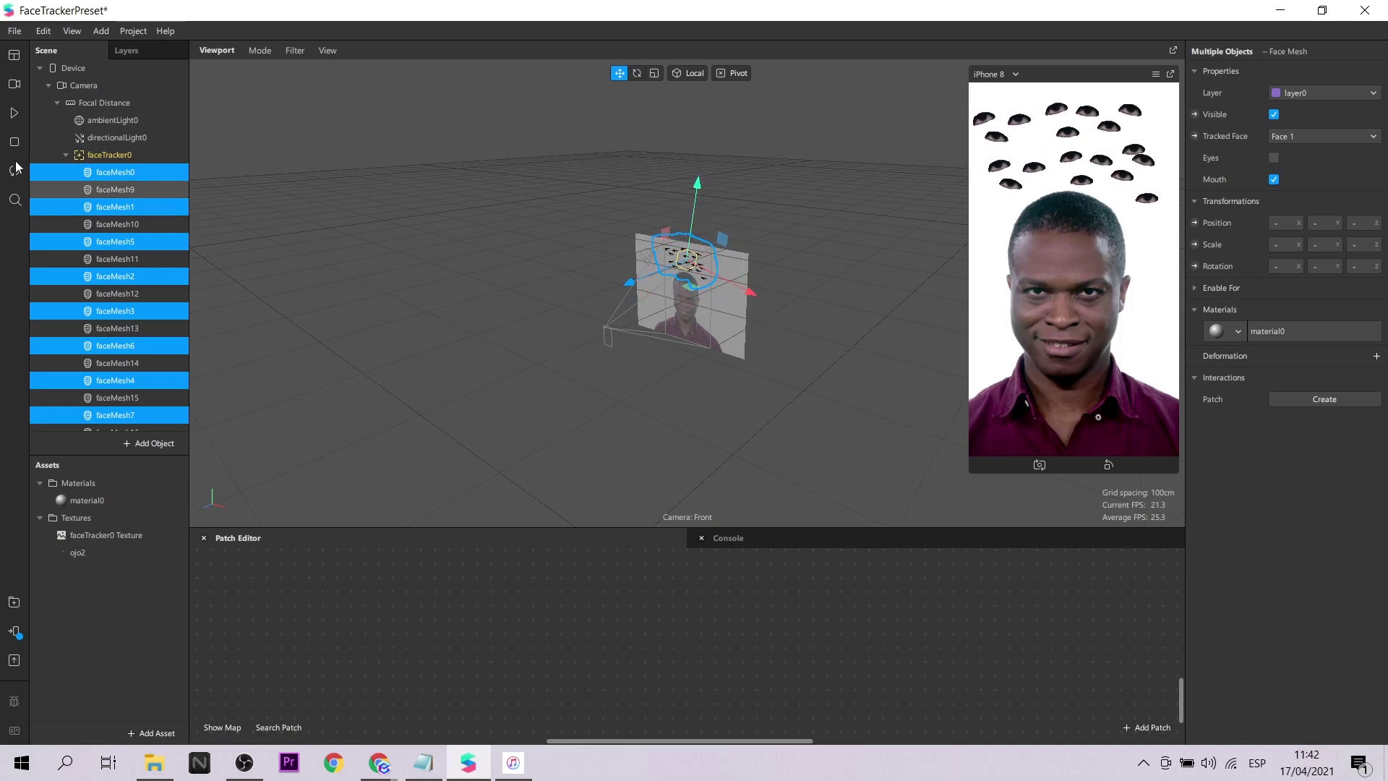
Select faceMesh17 and duplicate it as faceMesh18
scroll(728, 326, "up", 3)
left_click(729, 325)
scroll(780, 259, "up", 3)
left_click(780, 259)
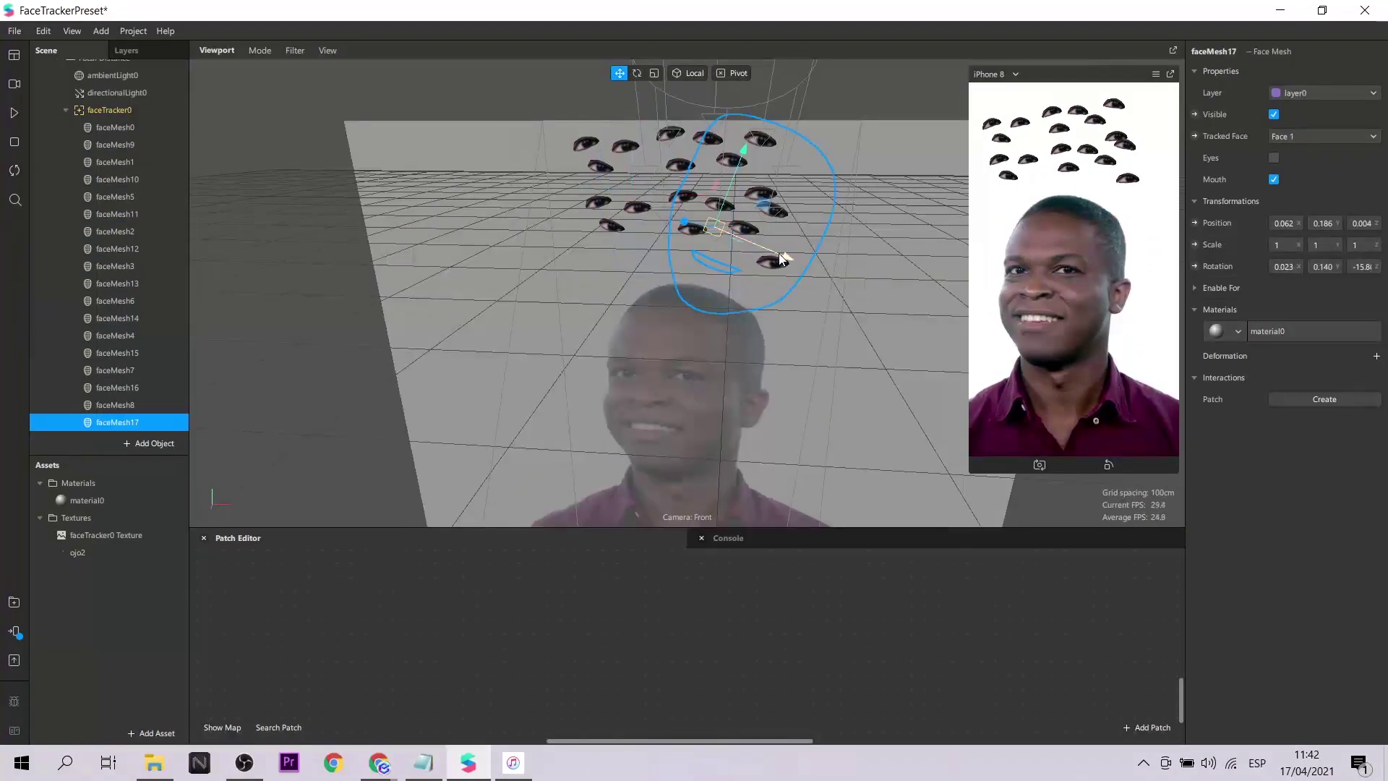
right_click(148, 422)
left_click(177, 510)
Rotate faceMesh18 to tilt the opposite way, then orbit to view the eye cloud
key("e")
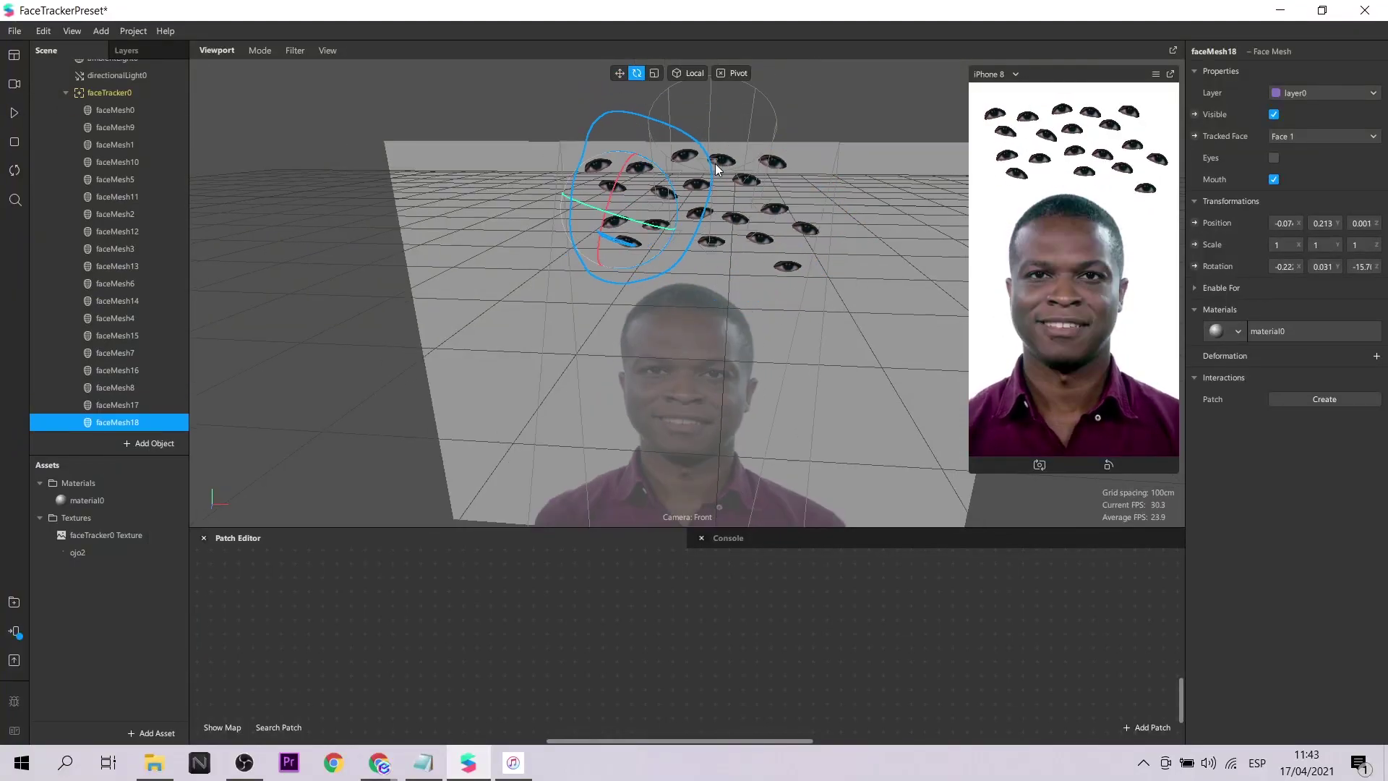
scroll(716, 169, "down", 3)
left_click_drag(690, 216, 660, 232)
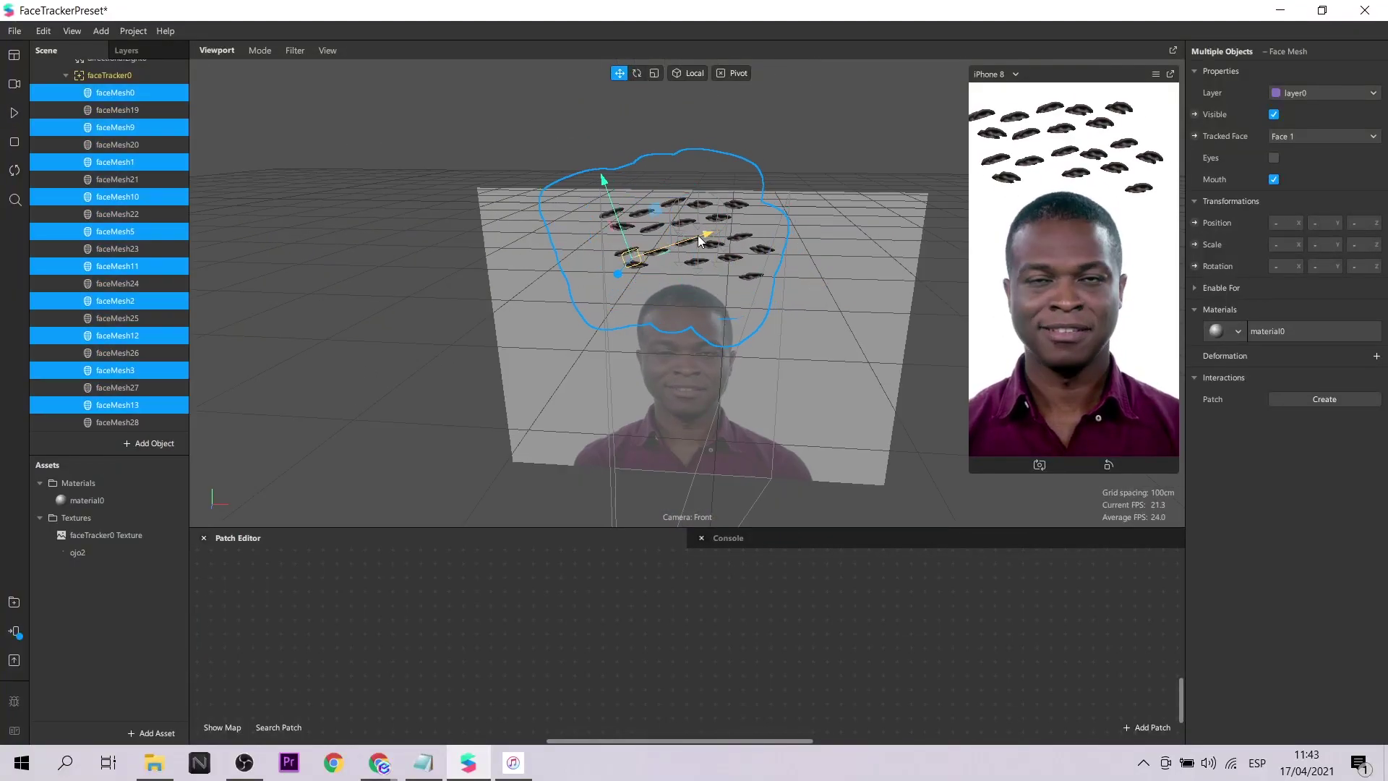
scroll(689, 214, "down", 3)
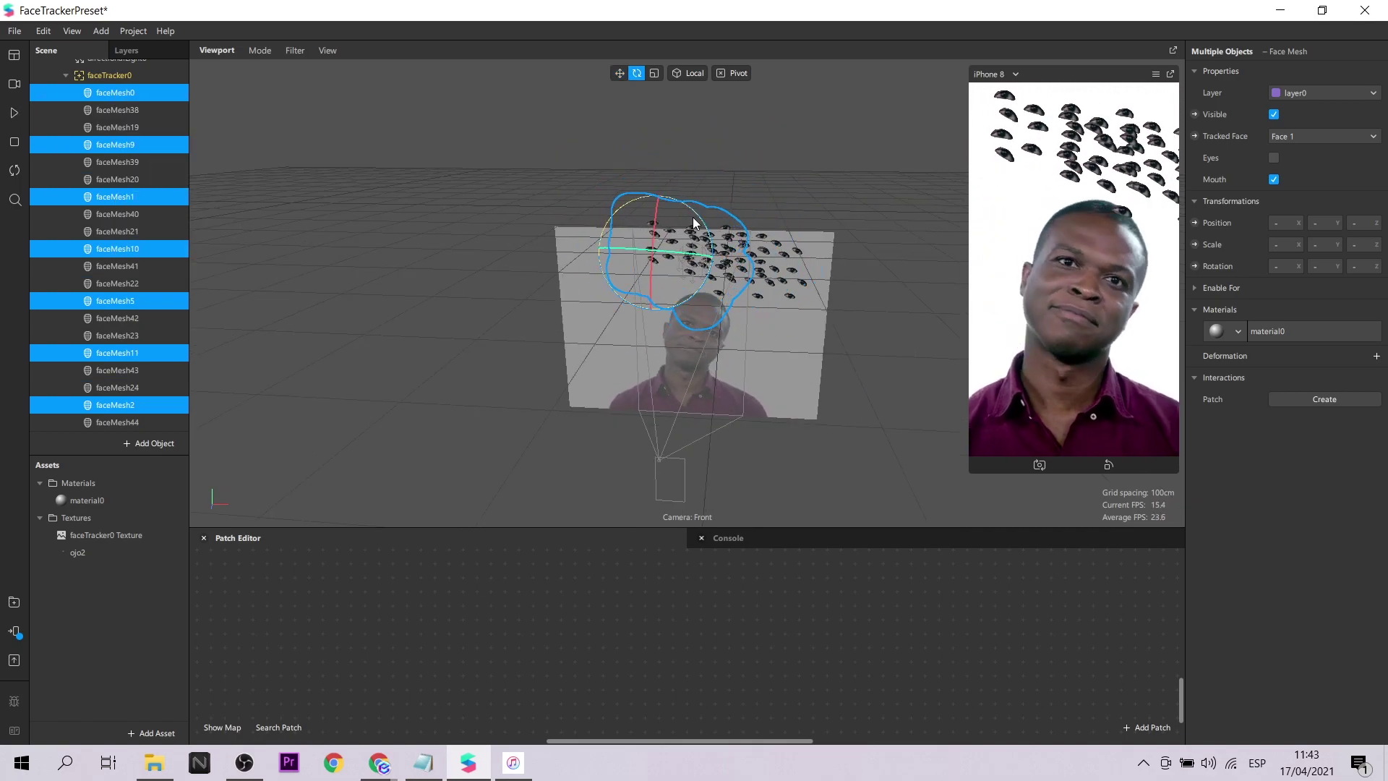
middle_click_drag(693, 222, 710, 256)
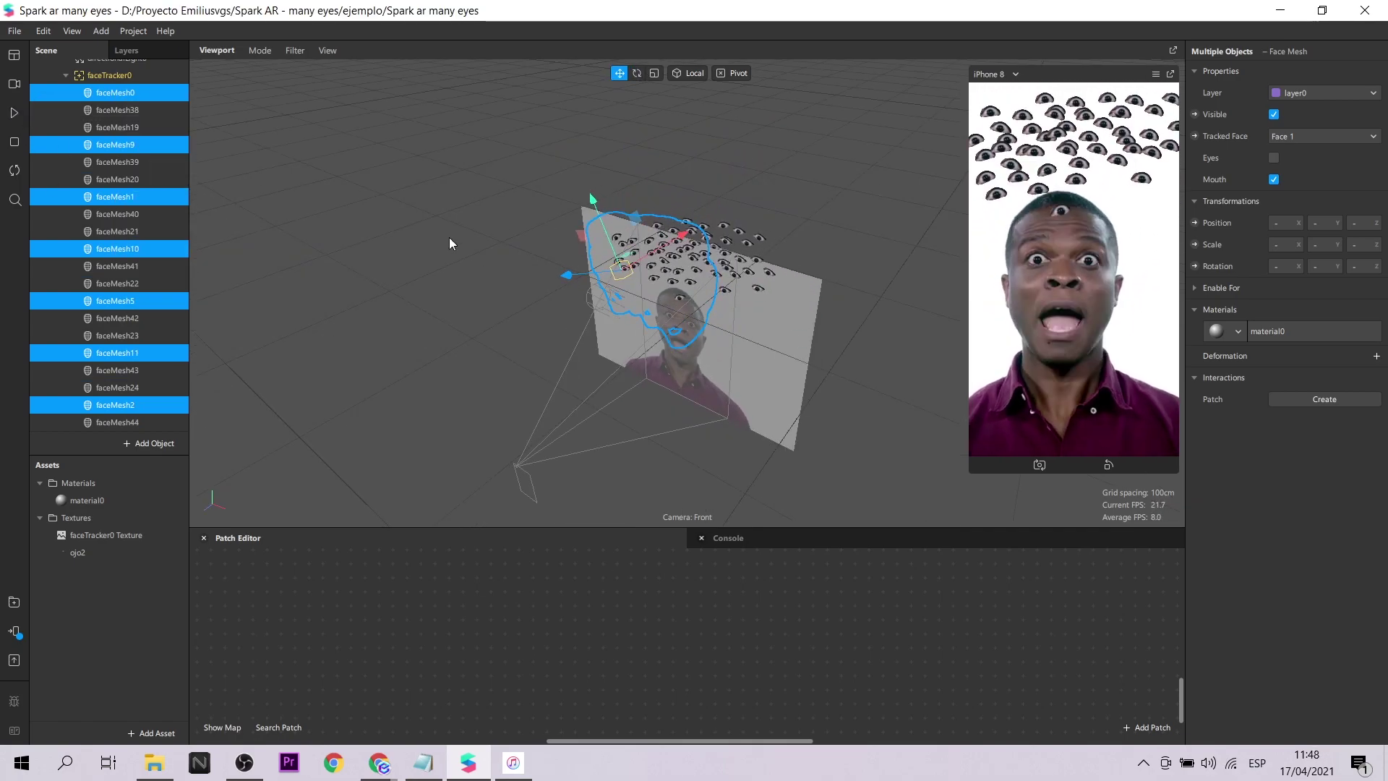
Select the Camera and add Person segmentation in its Inspector
left_click(116, 127)
scroll(115, 165, "up", 3)
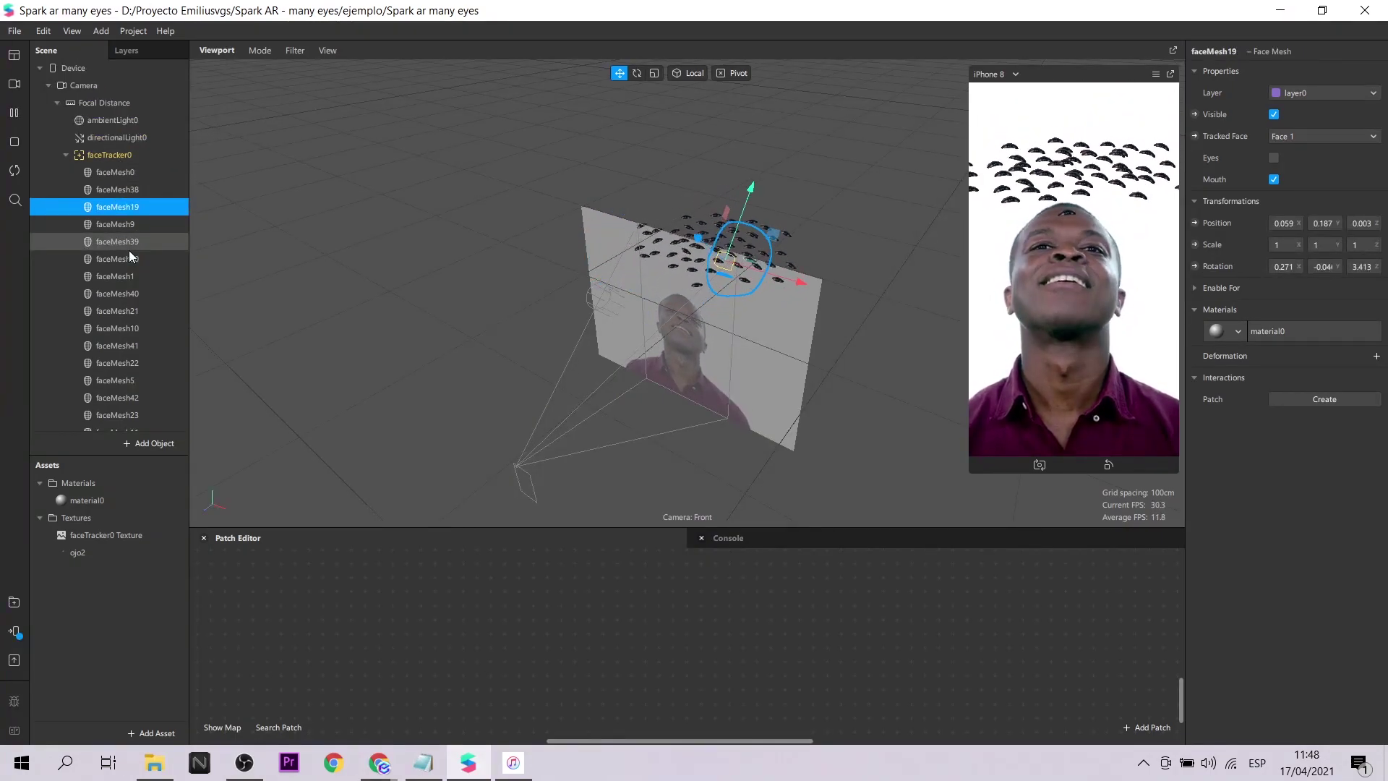
left_click(82, 85)
left_click(1376, 180)
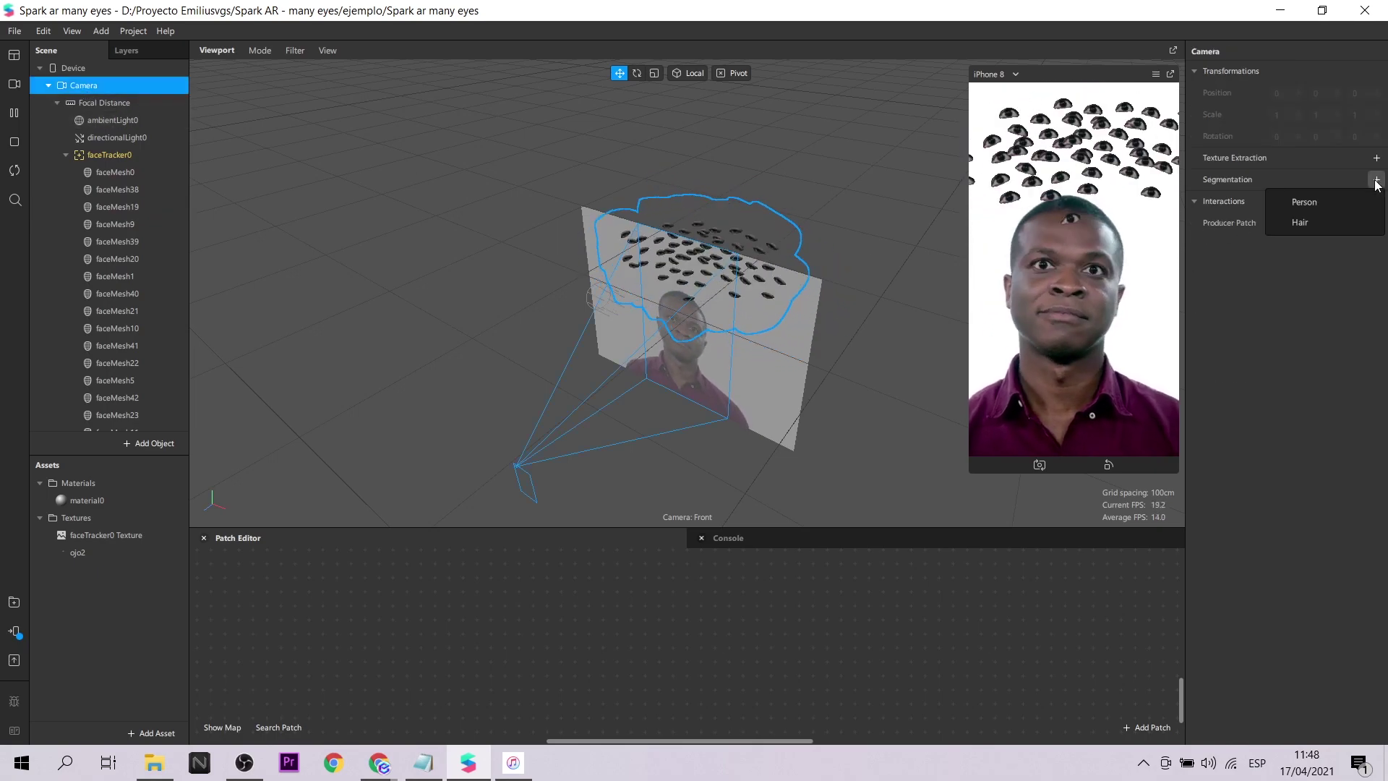
left_click(1334, 202)
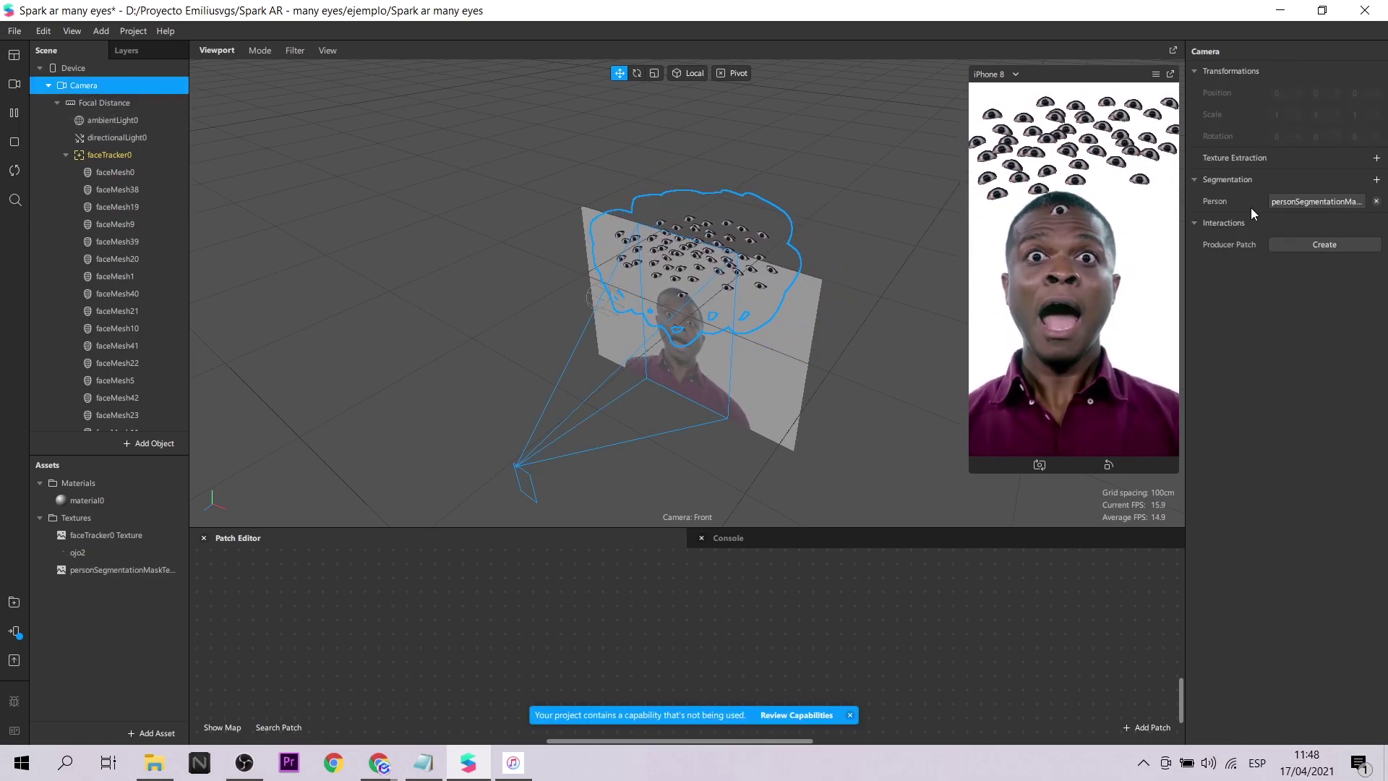
Add canvas0 under the Camera
right_click(89, 88)
mouse_move(141, 102)
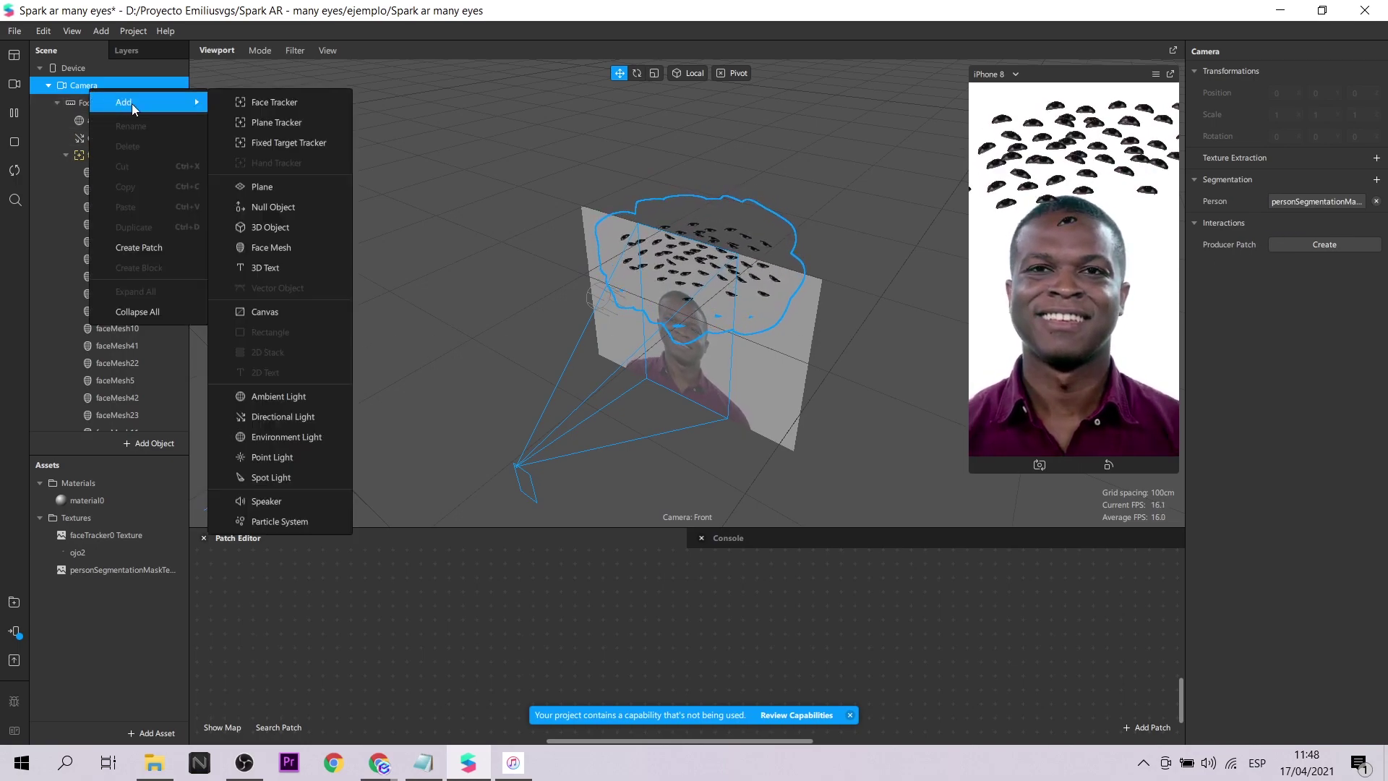
left_click(278, 311)
scroll(138, 361, "down", 3)
scroll(137, 361, "down", 3)
scroll(137, 361, "down", 3)
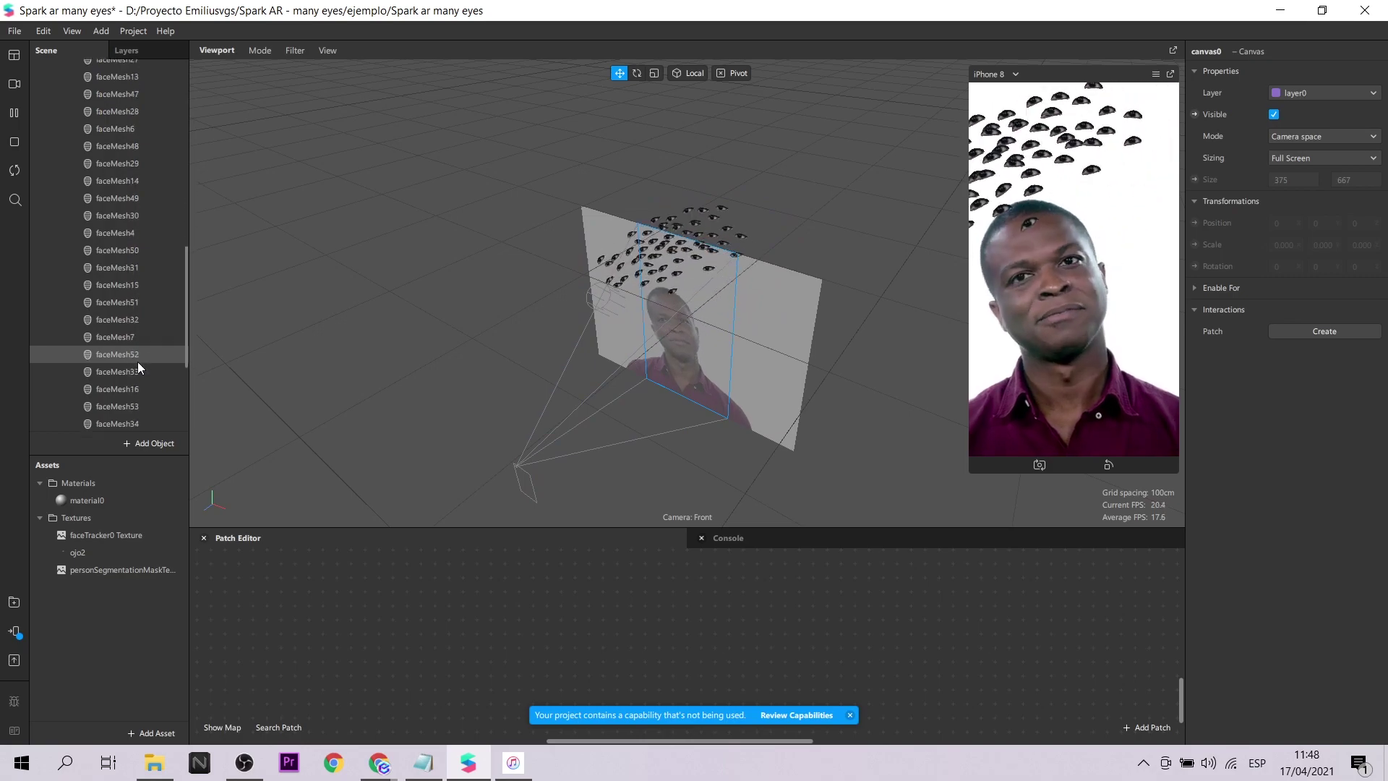
scroll(138, 361, "down", 3)
Add rectangle0 inside canvas0 and set its width and height to fill the screen
right_click(121, 409)
mouse_move(158, 423)
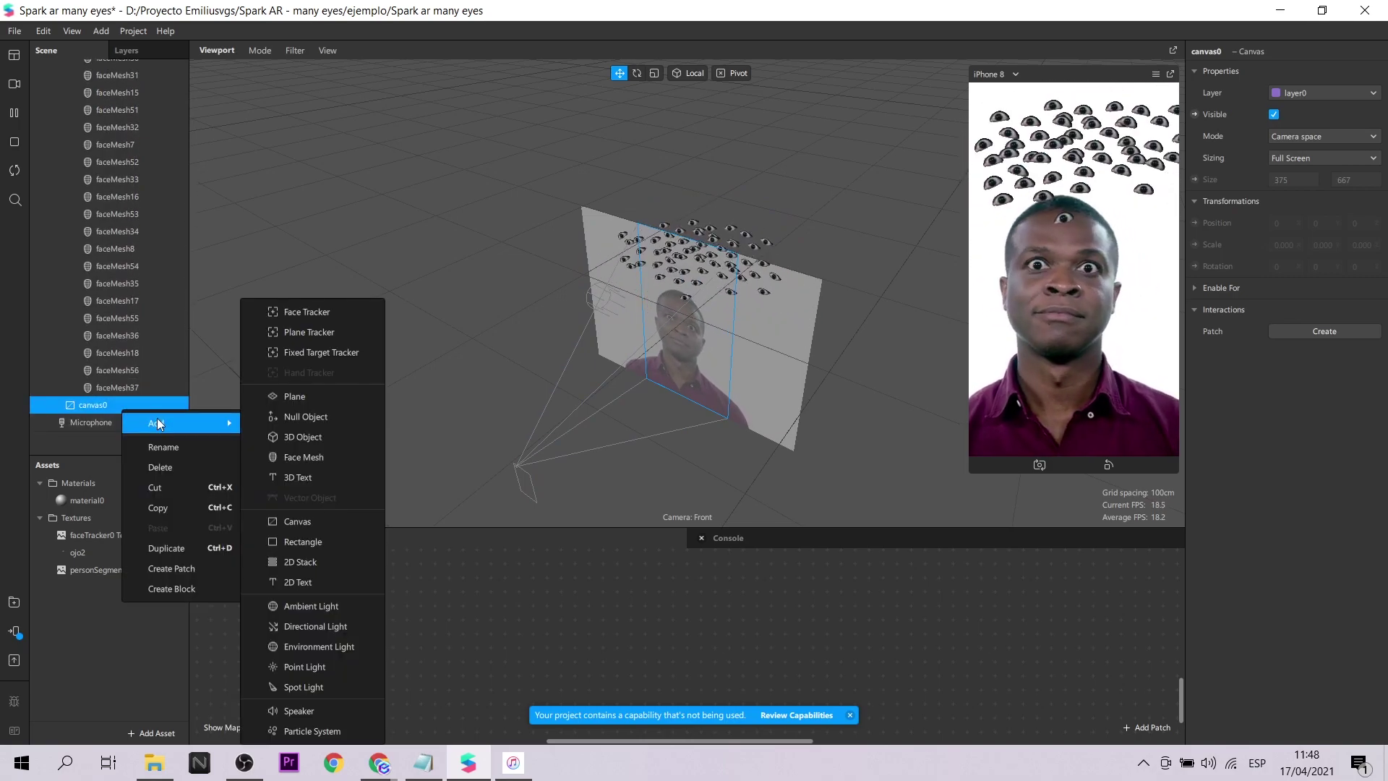
left_click(302, 543)
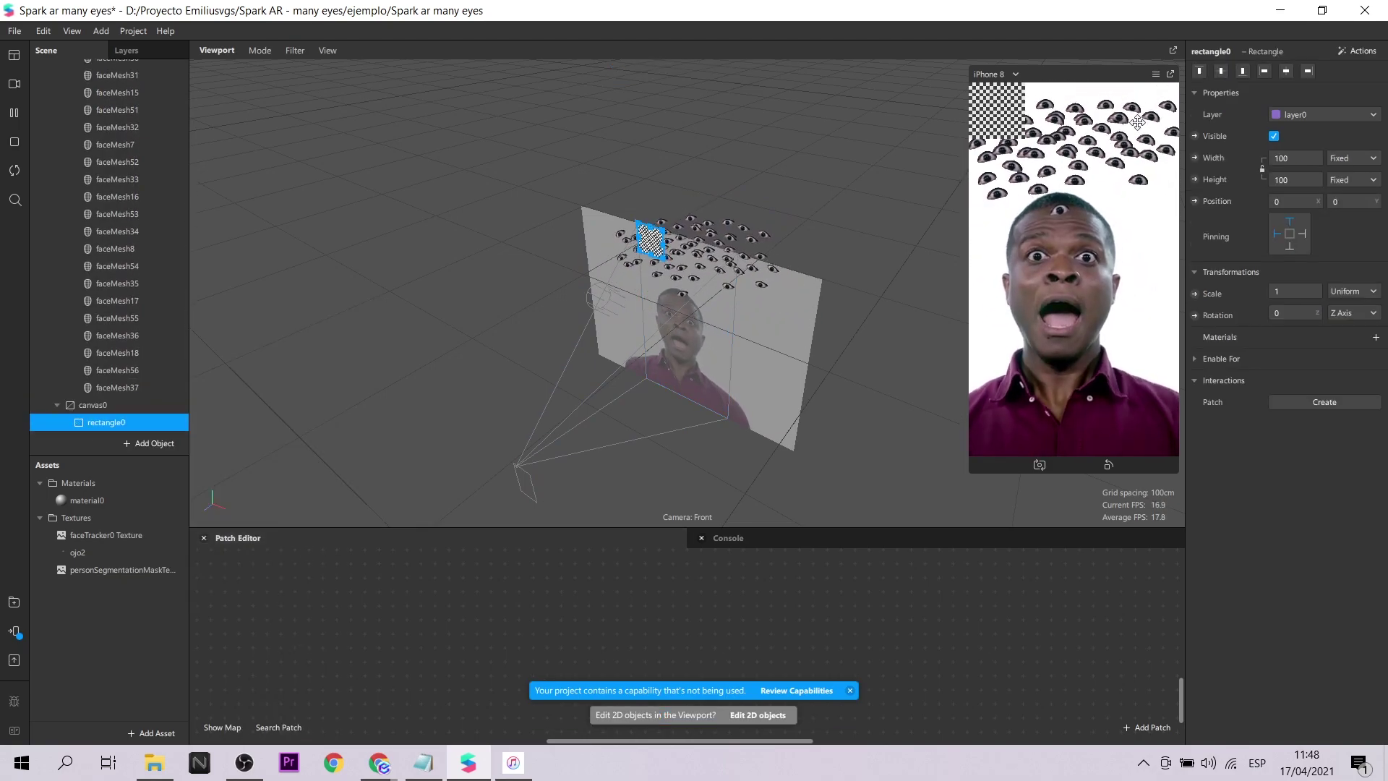
left_click(1300, 181)
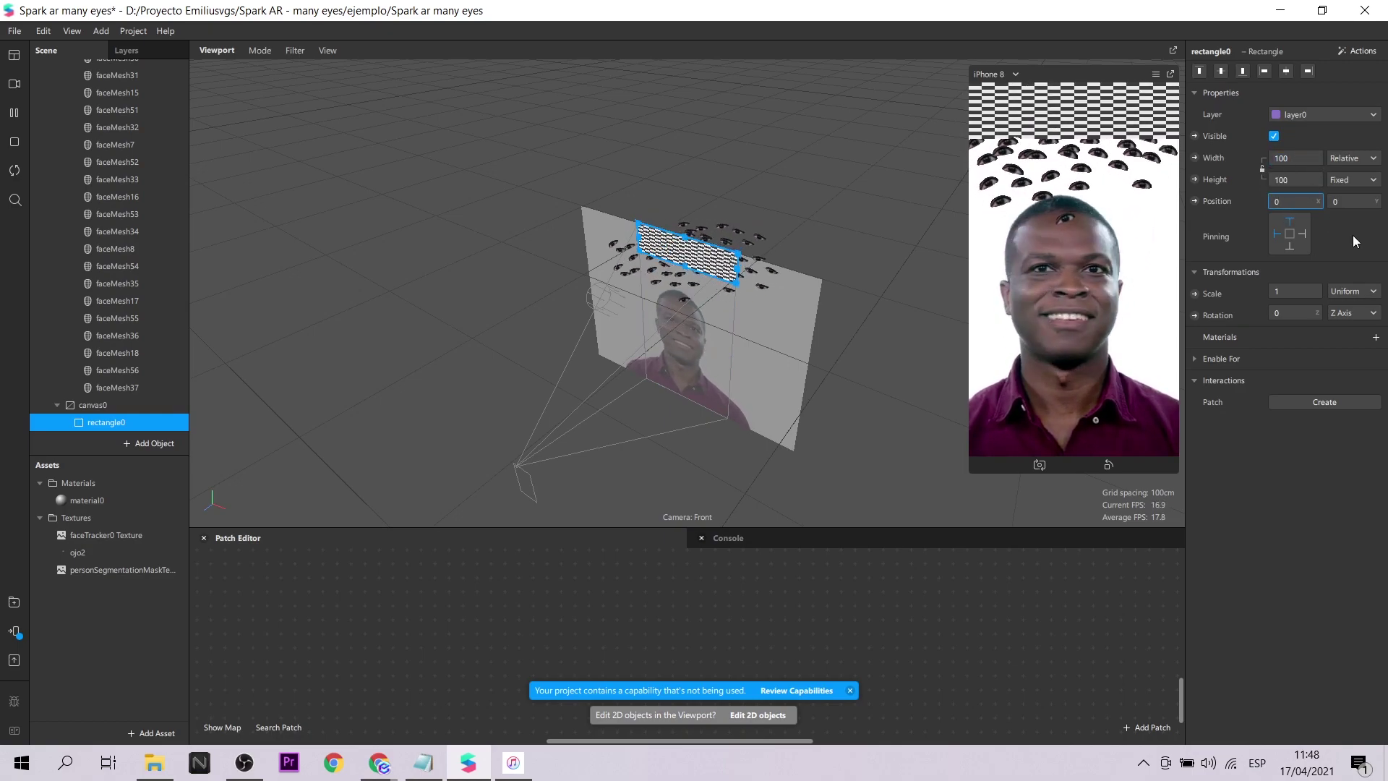
left_click(1294, 202)
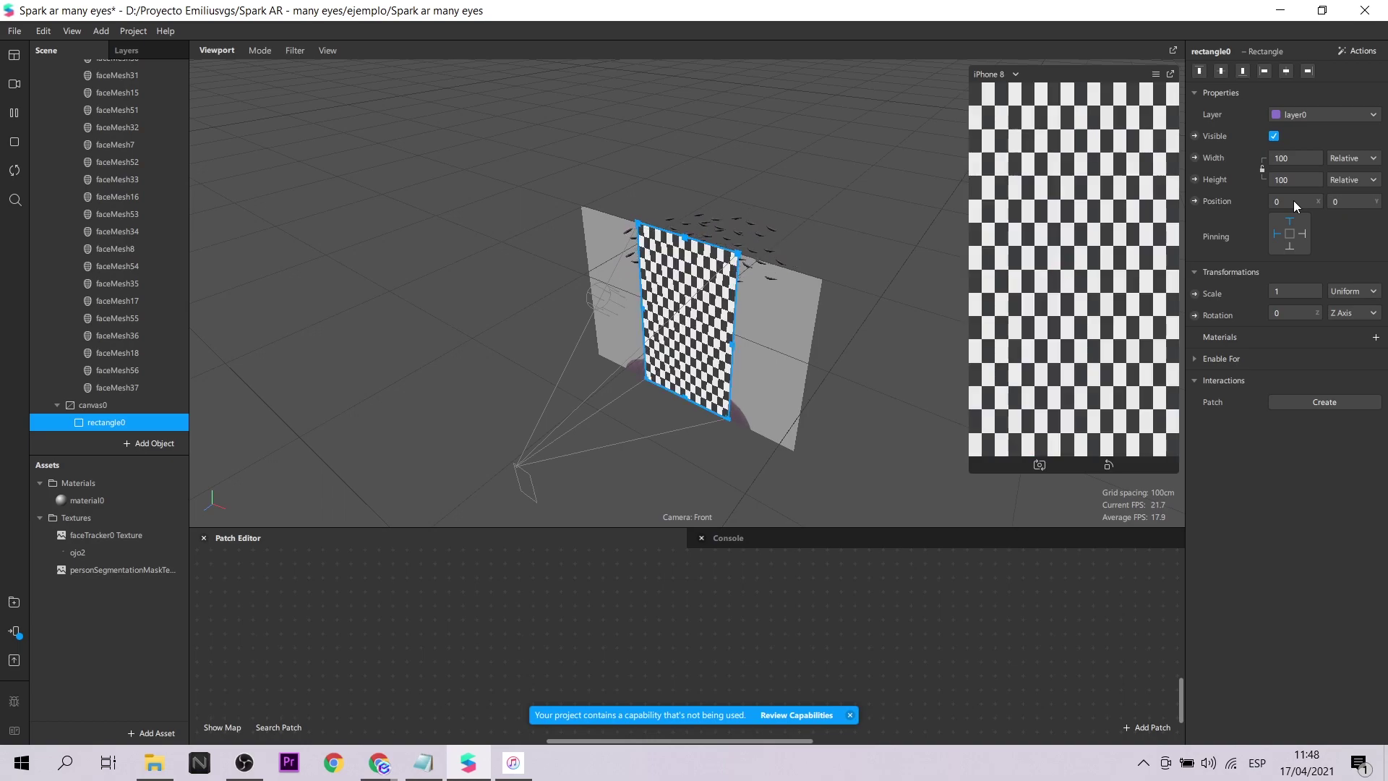
Create a new material1 for rectangle0 and set its shader to Flat
left_click(1375, 337)
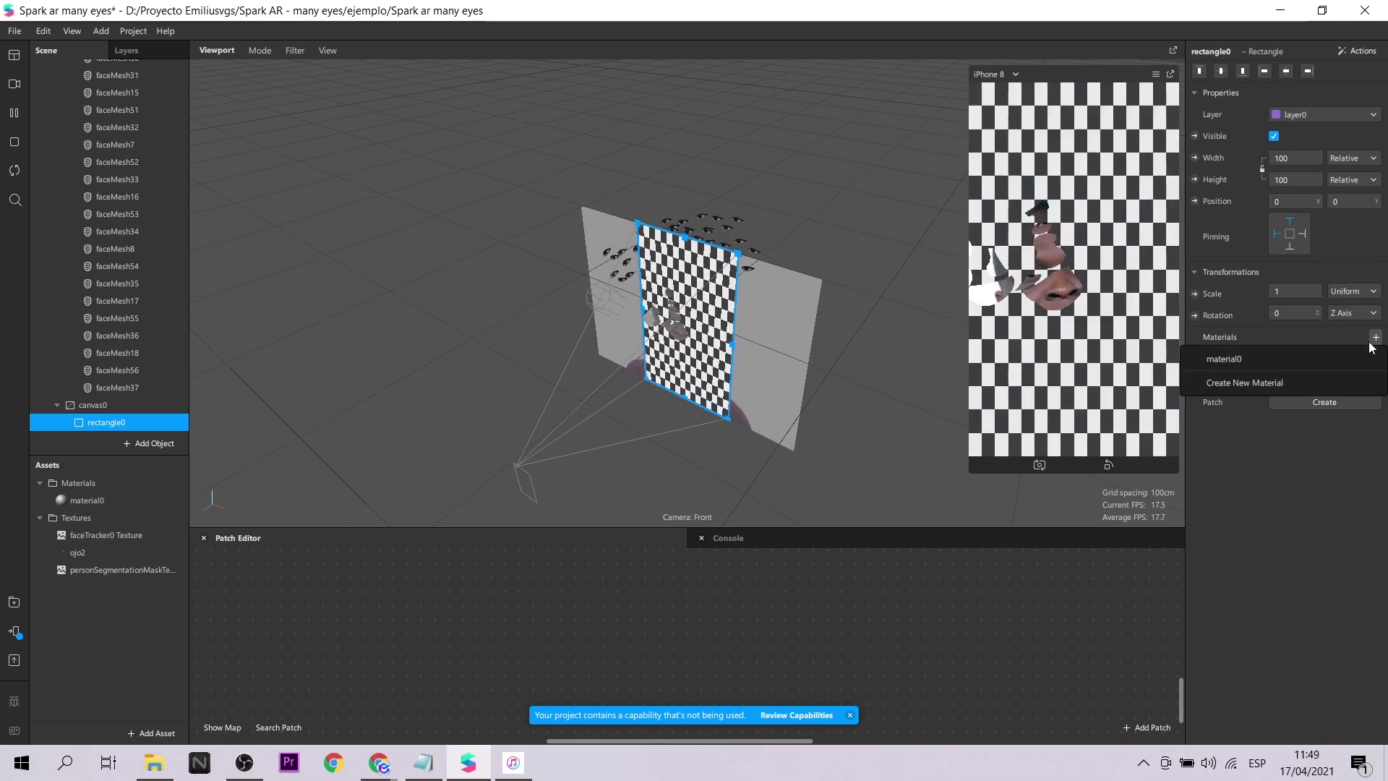
left_click(1294, 389)
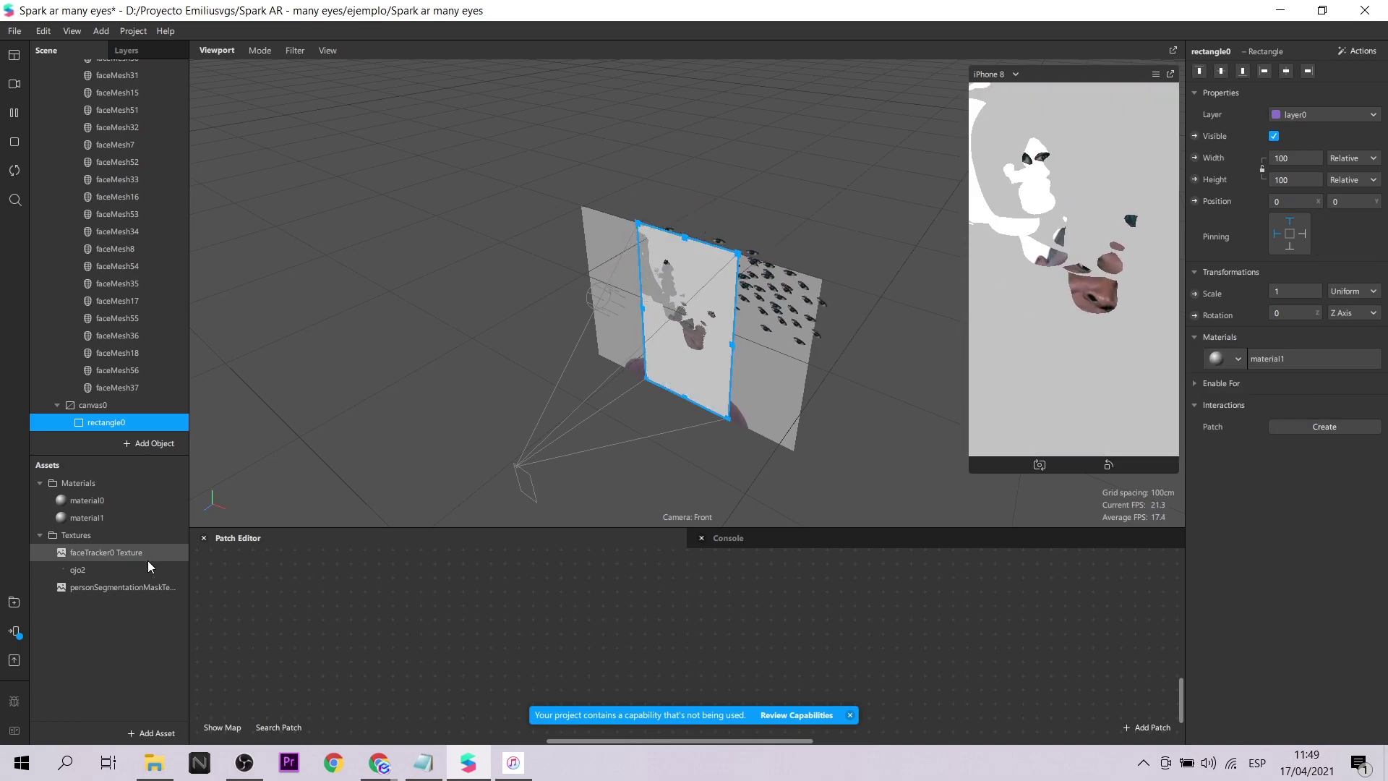
left_click(110, 517)
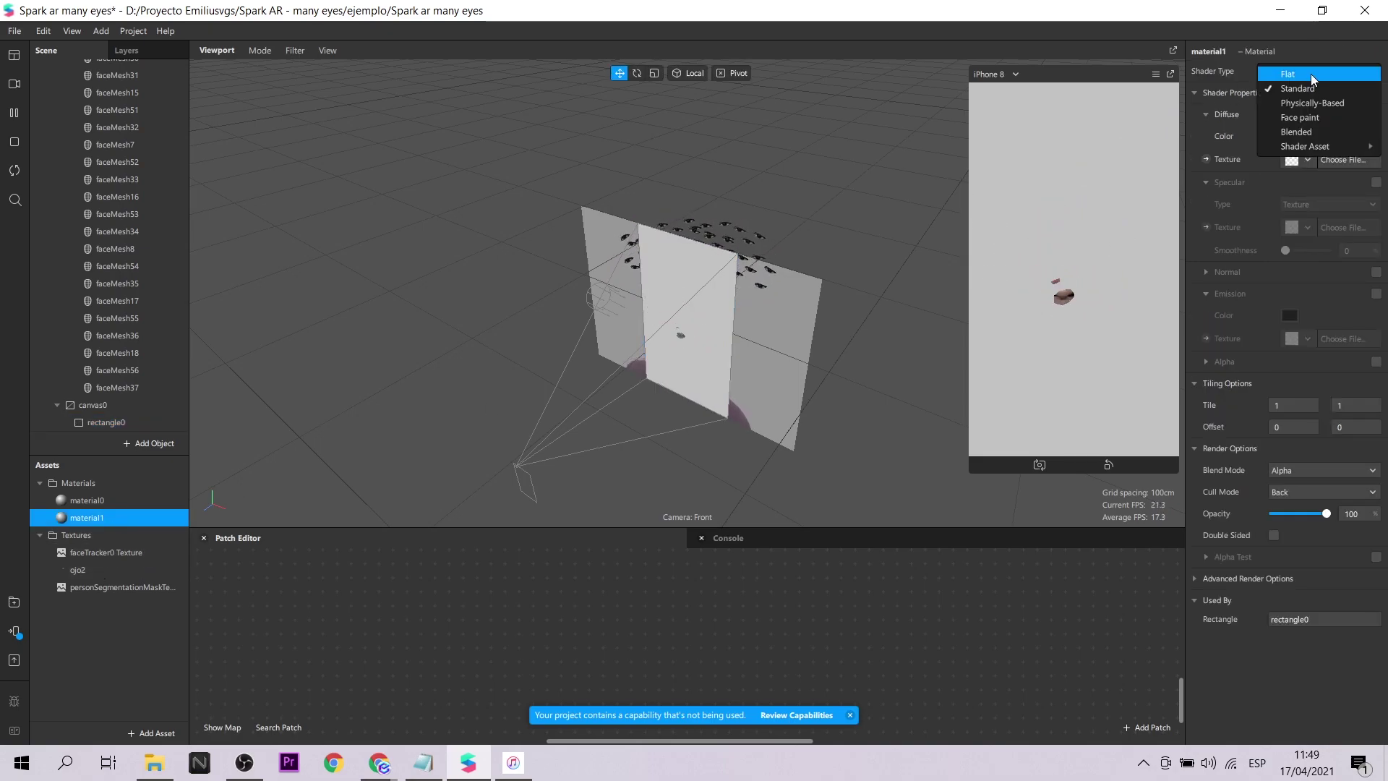
left_click(1311, 74)
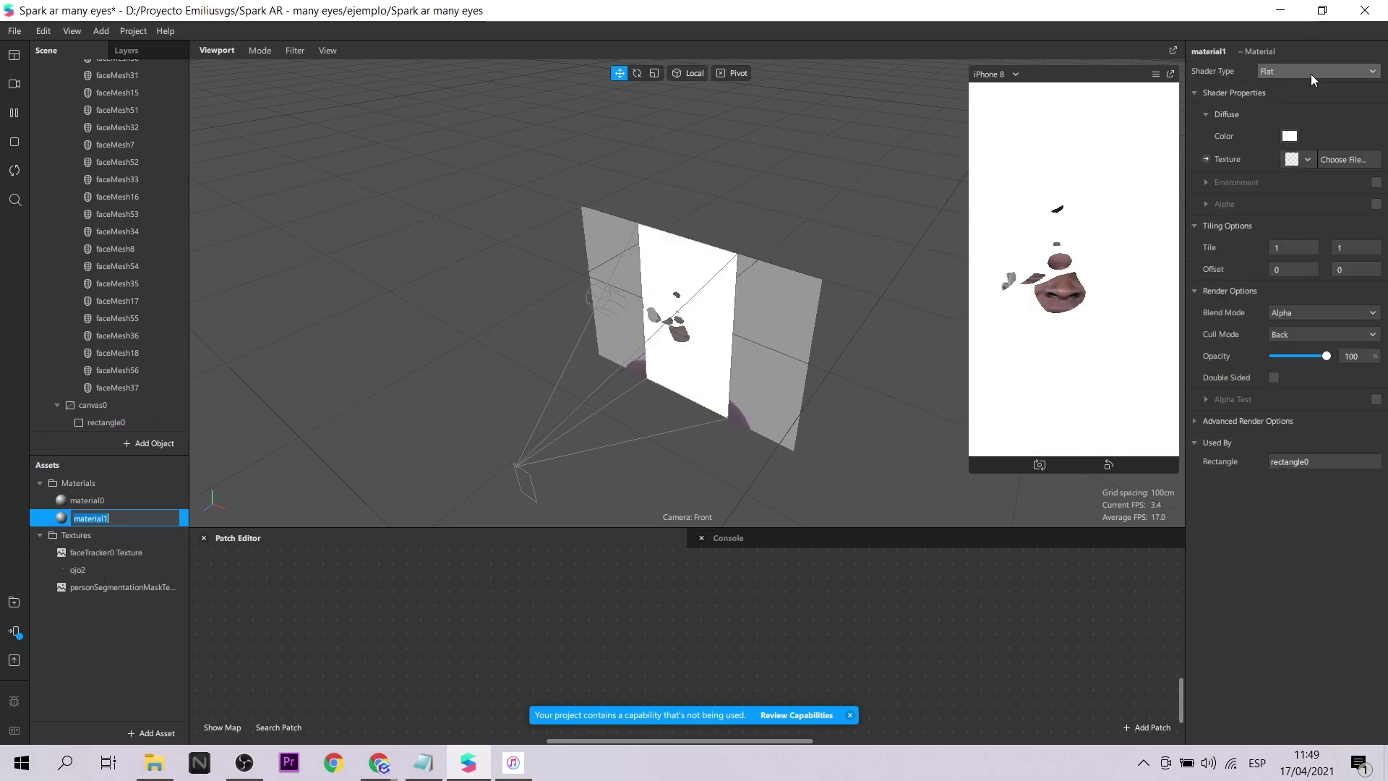
Adjust material1's depth test and depth write options under Advanced Render Options
left_click(1206, 421)
left_click(1273, 464)
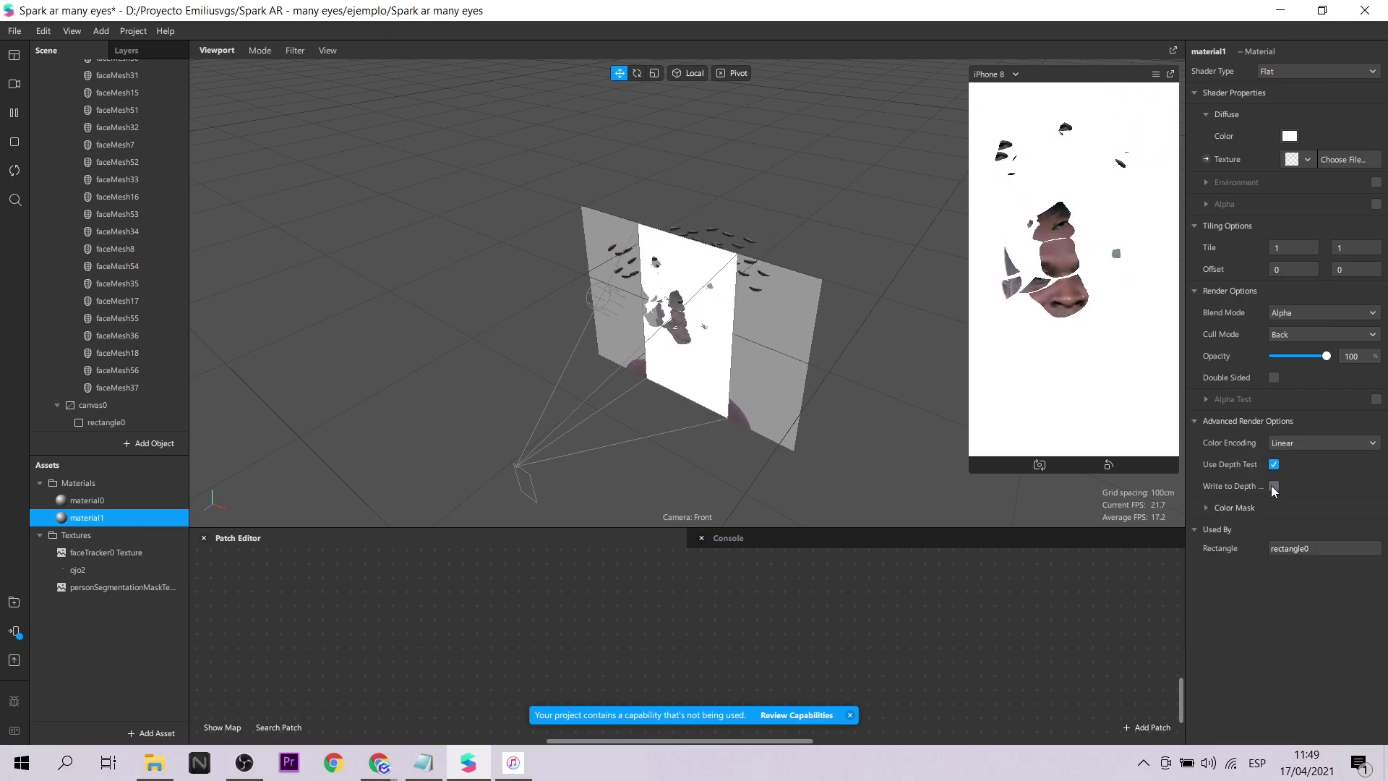
left_click(1274, 486)
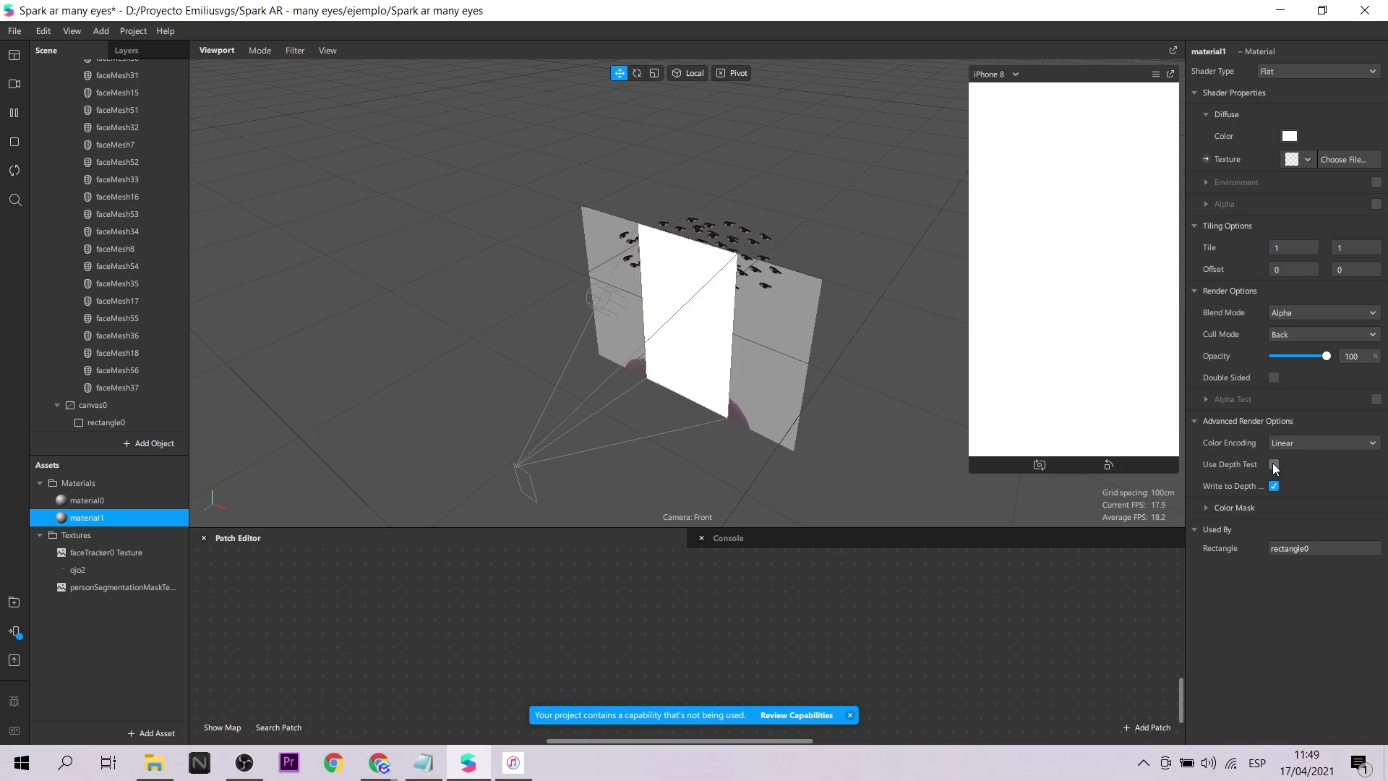
left_click(1305, 159)
Set material1's texture to the person segmentation mask texture
left_click(1287, 219)
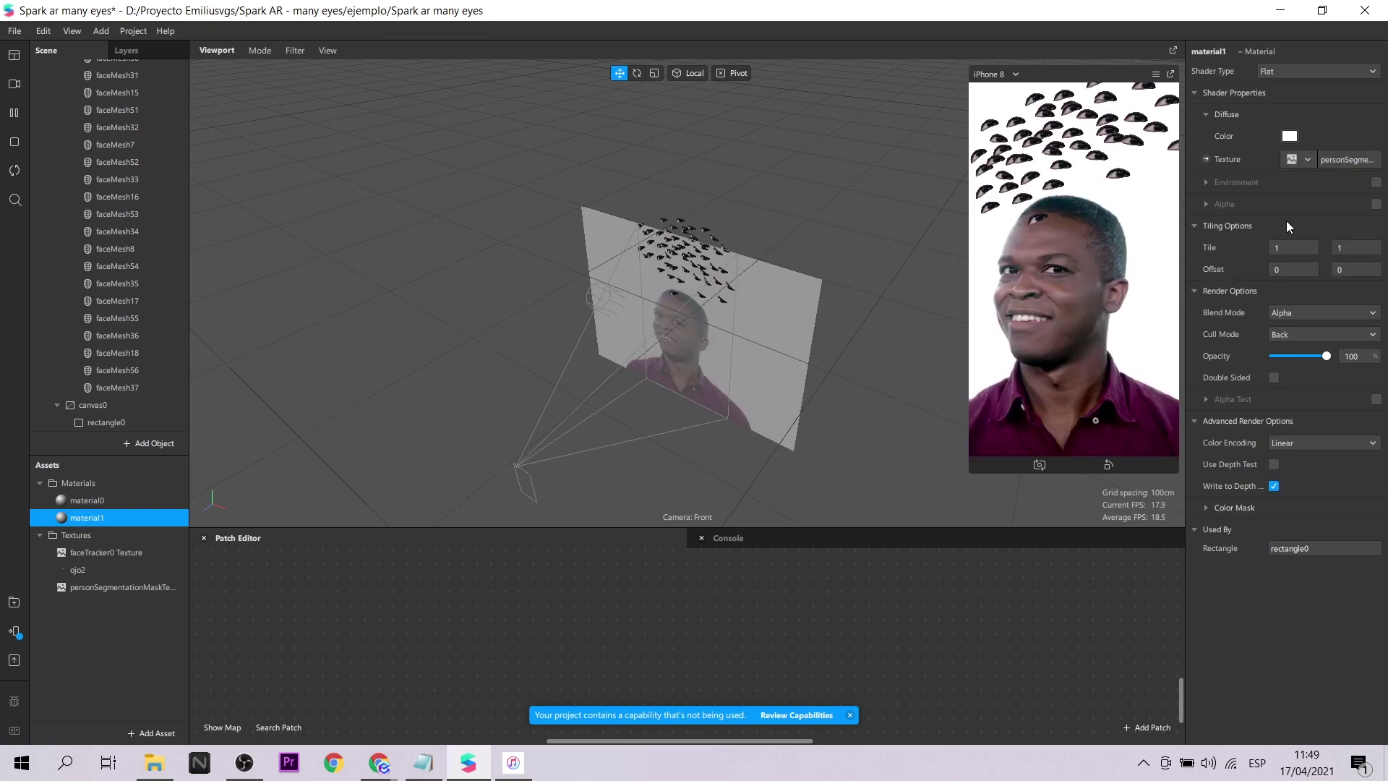